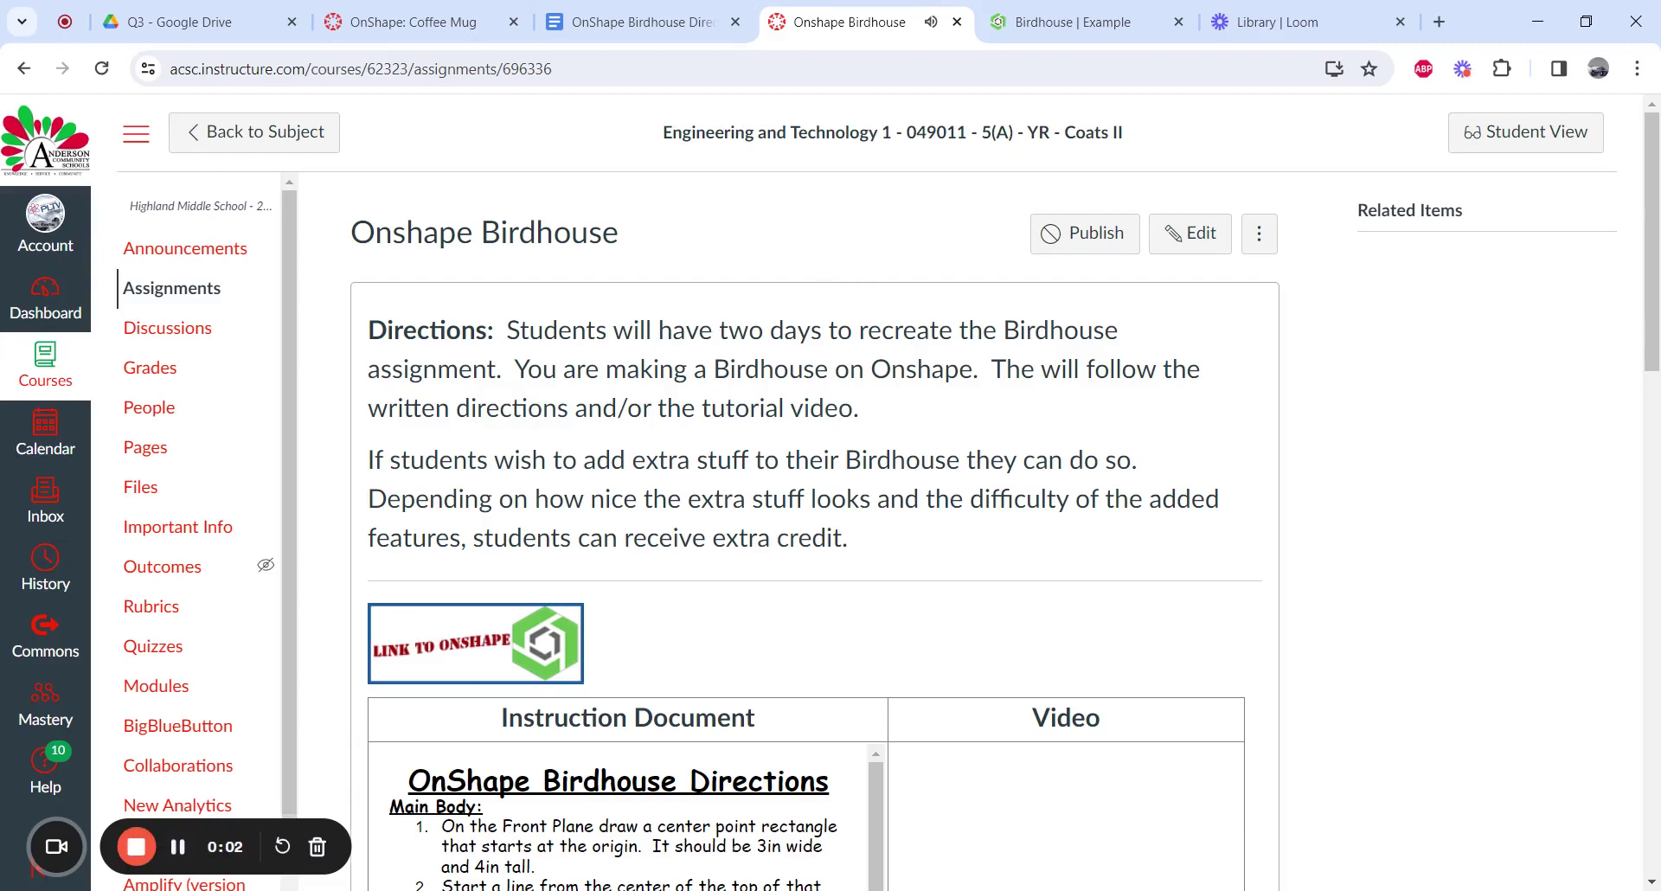
Highlight and read passages in the Canvas birdhouse Directions text
left_click_drag(686, 331, 1017, 317)
left_click(1018, 317)
left_click_drag(587, 500, 846, 500)
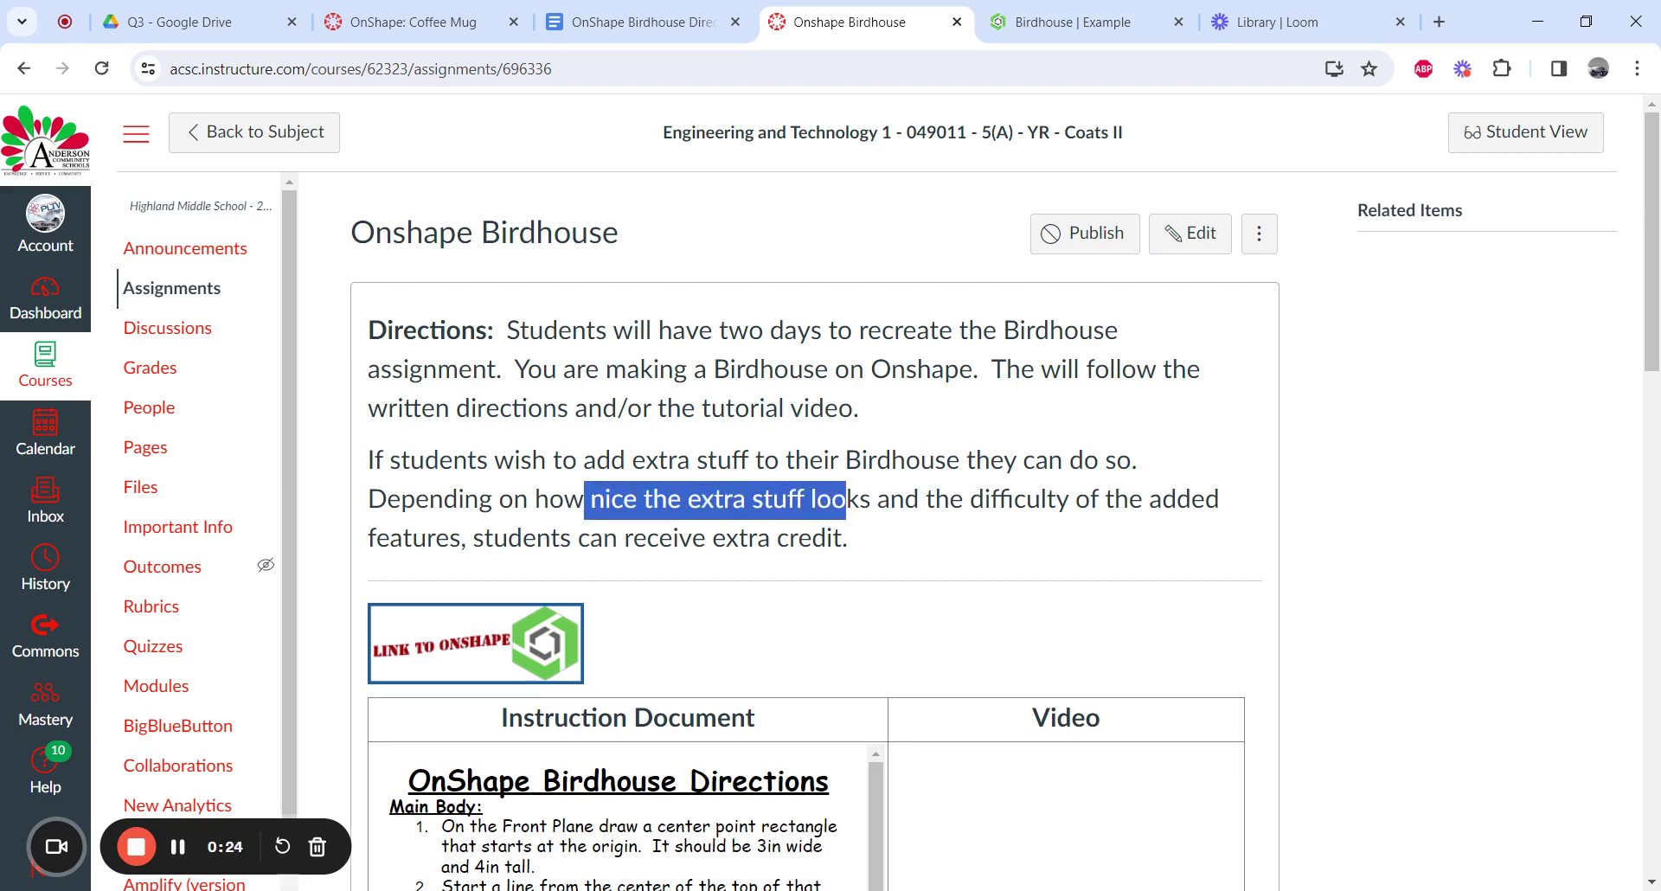
left_click(846, 500)
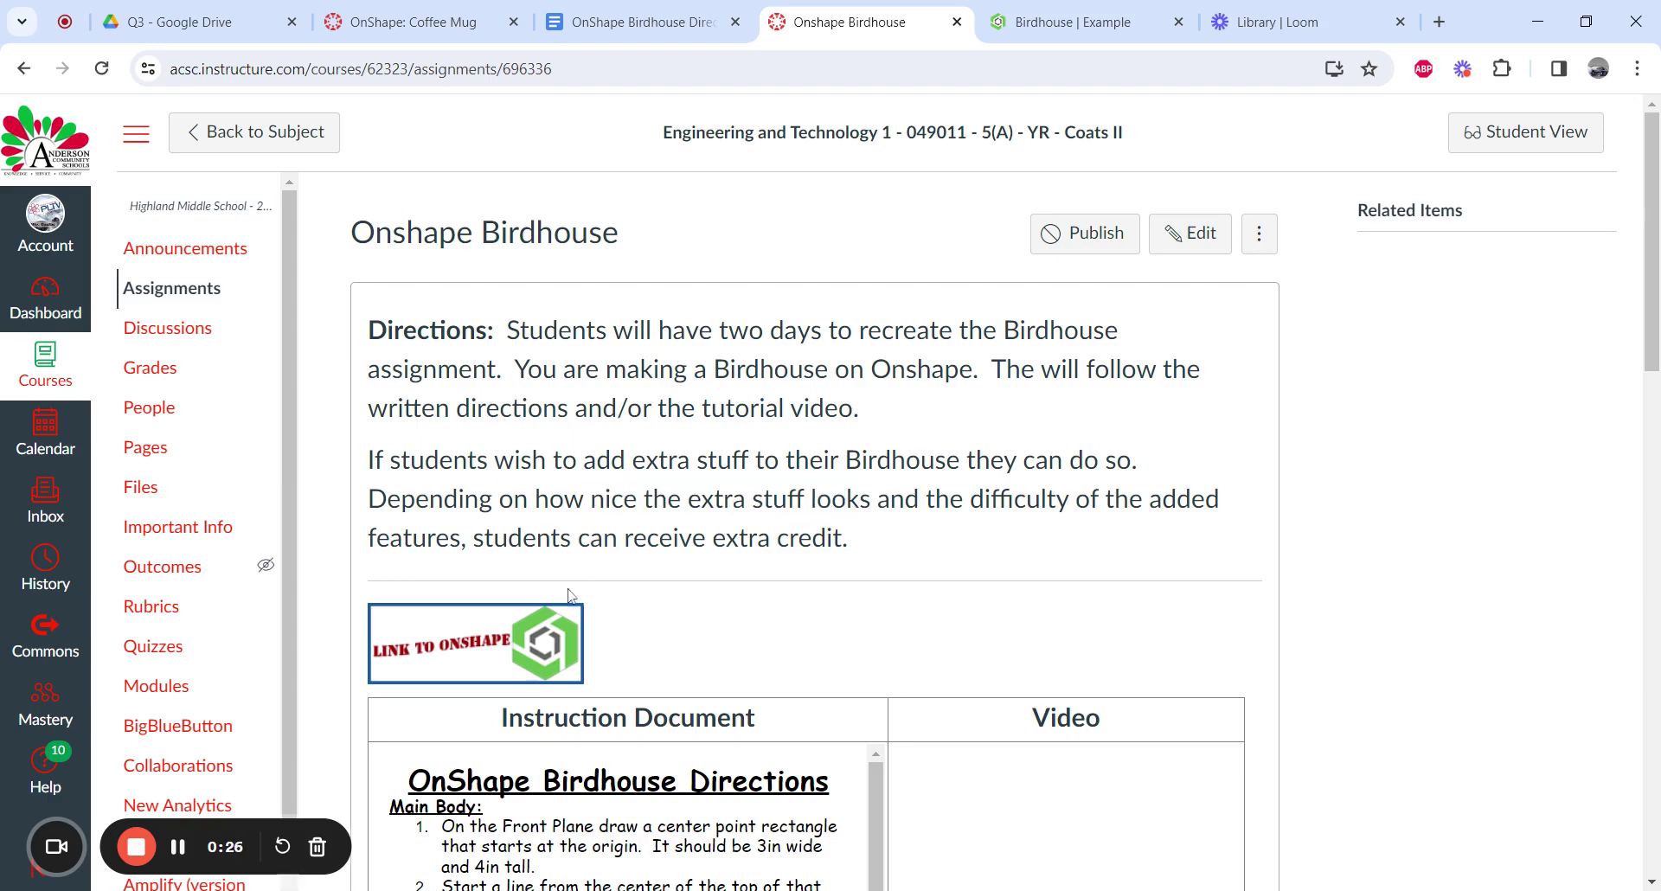
Scroll through the rest of the birdhouse directions in Canvas
scroll(1176, 563, "down", 6)
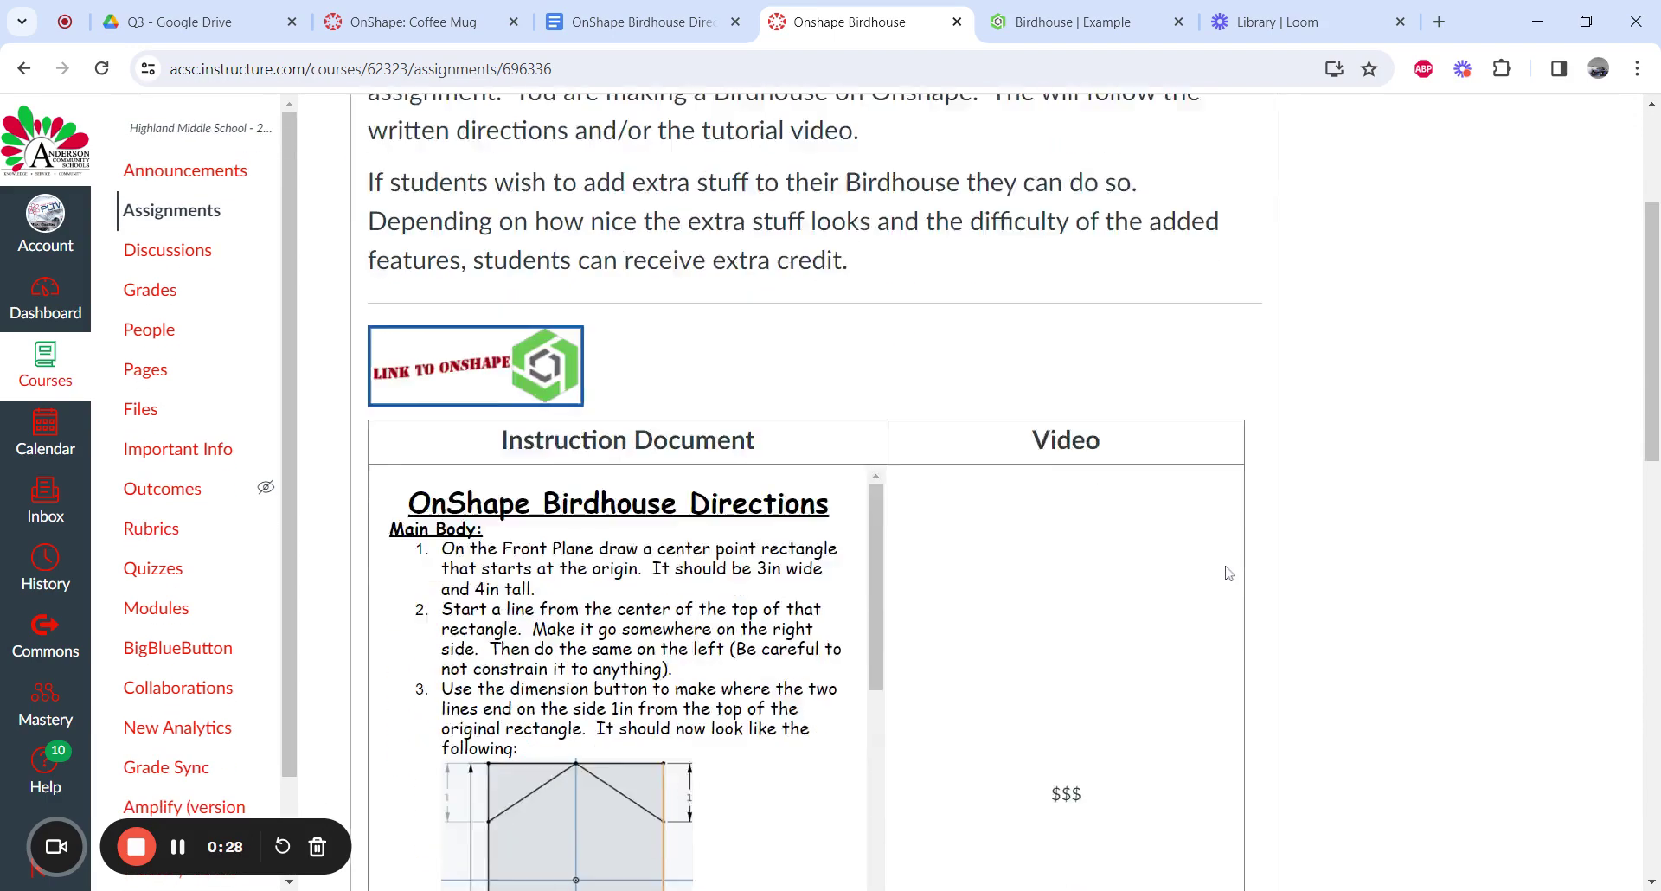
scroll(613, 548, "down", 1)
scroll(613, 548, "down", 10)
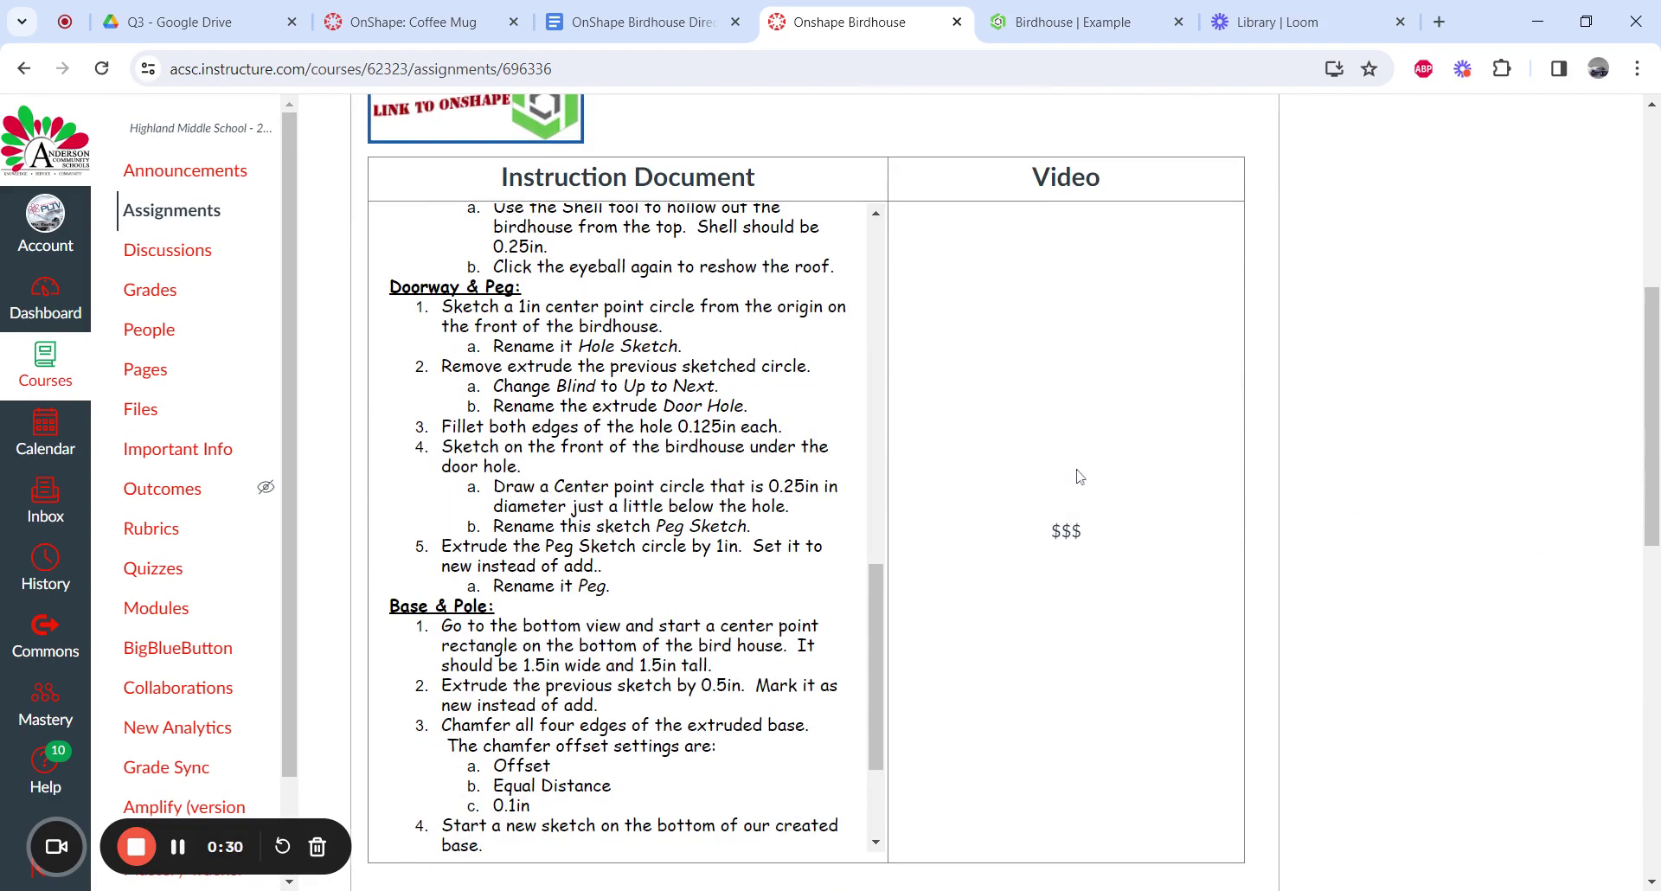
left_click_drag(1077, 474, 964, 583)
left_click(1132, 571)
left_click_drag(1100, 446, 1057, 603)
left_click(422, 460)
scroll(597, 485, "up", 10)
scroll(582, 530, "up", 3)
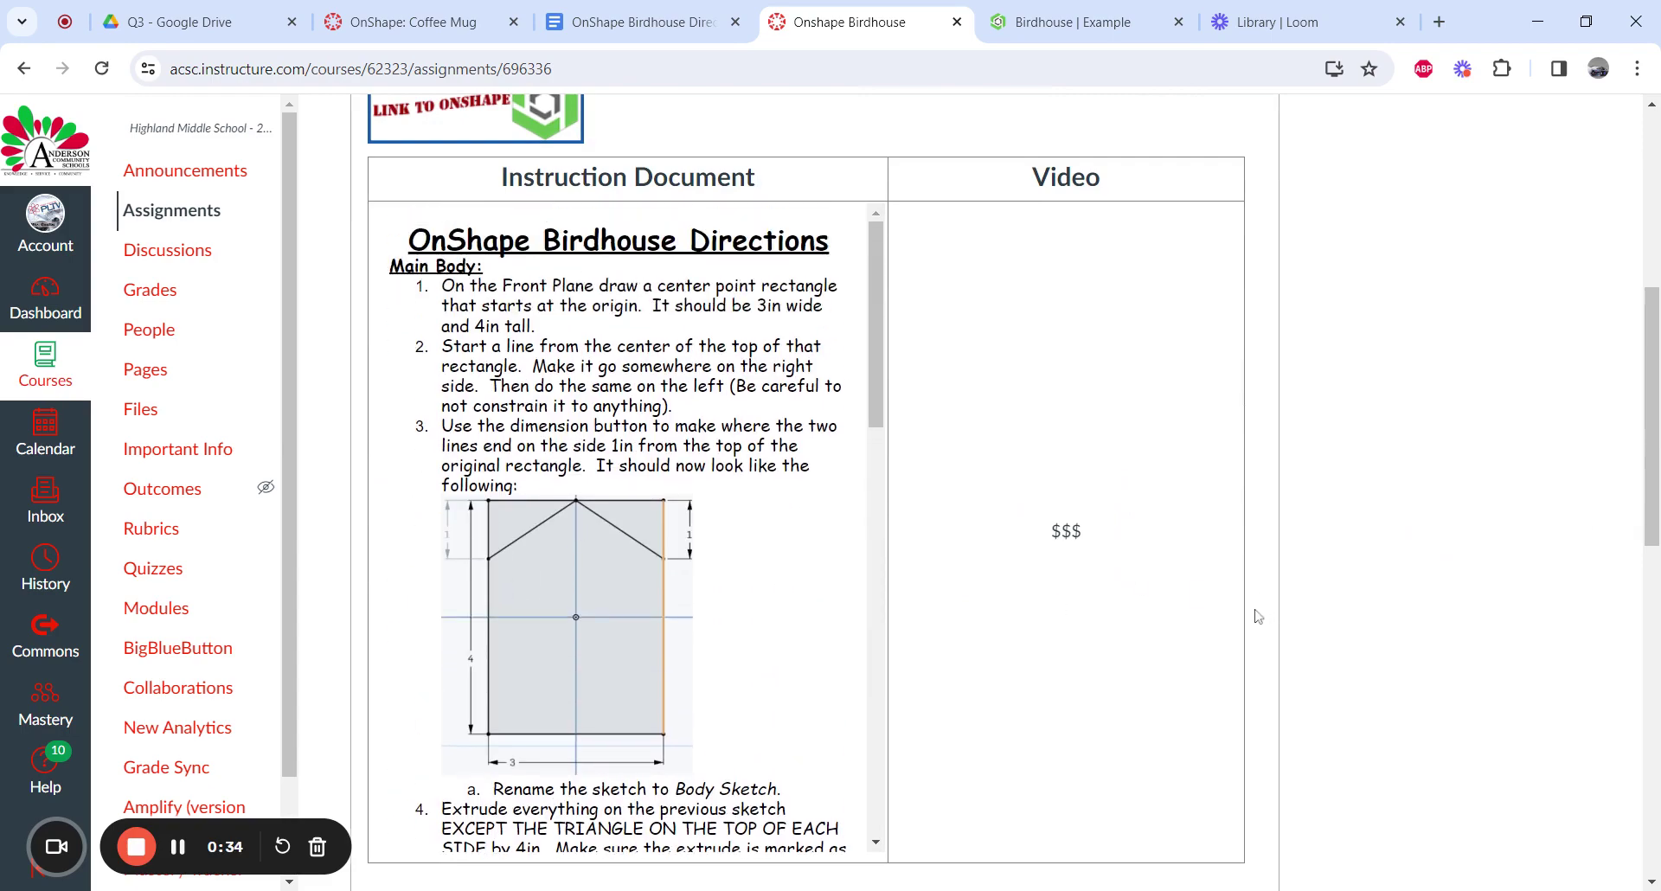
scroll(1258, 616, "down", 6)
scroll(1258, 616, "up", 1)
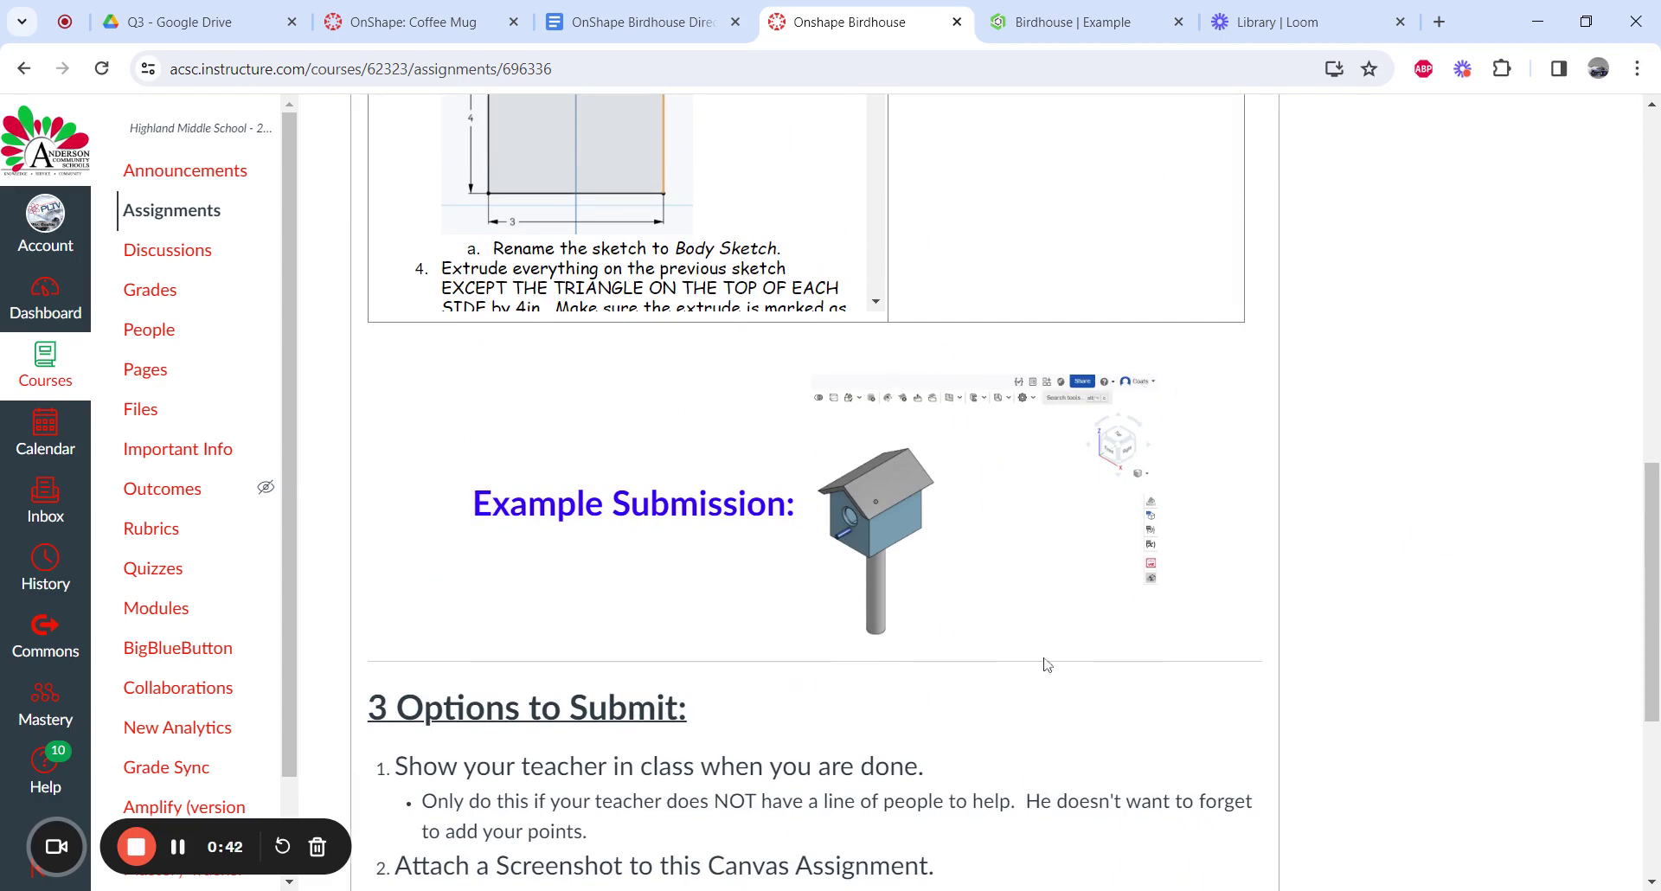
scroll(1047, 664, "down", 5)
scroll(1008, 677, "up", 4)
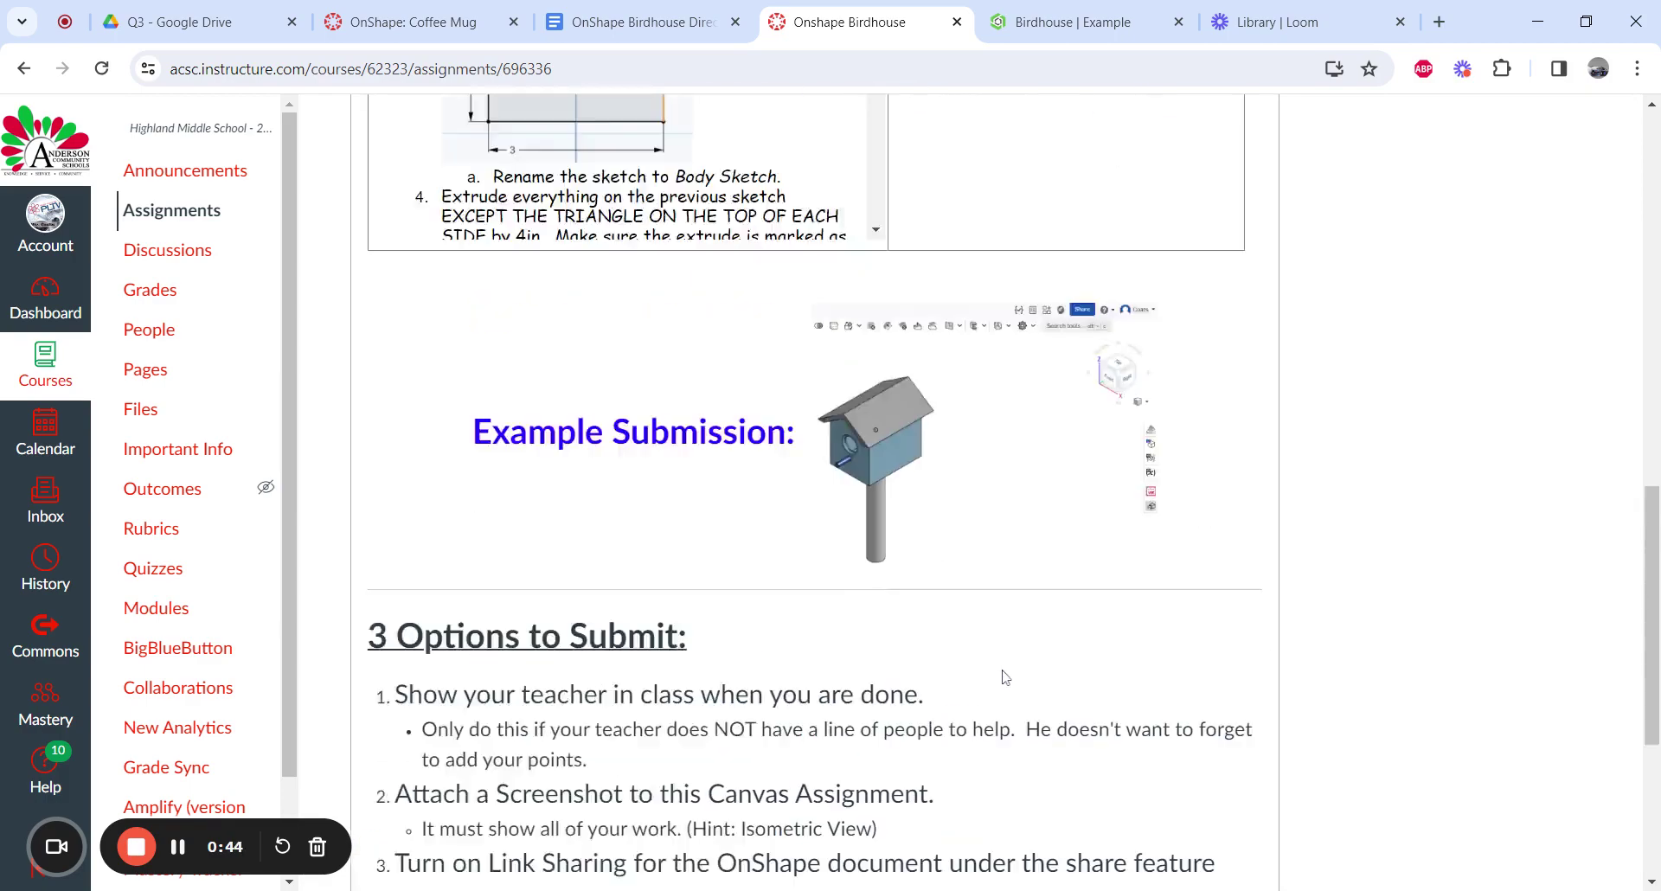
scroll(1005, 677, "up", 13)
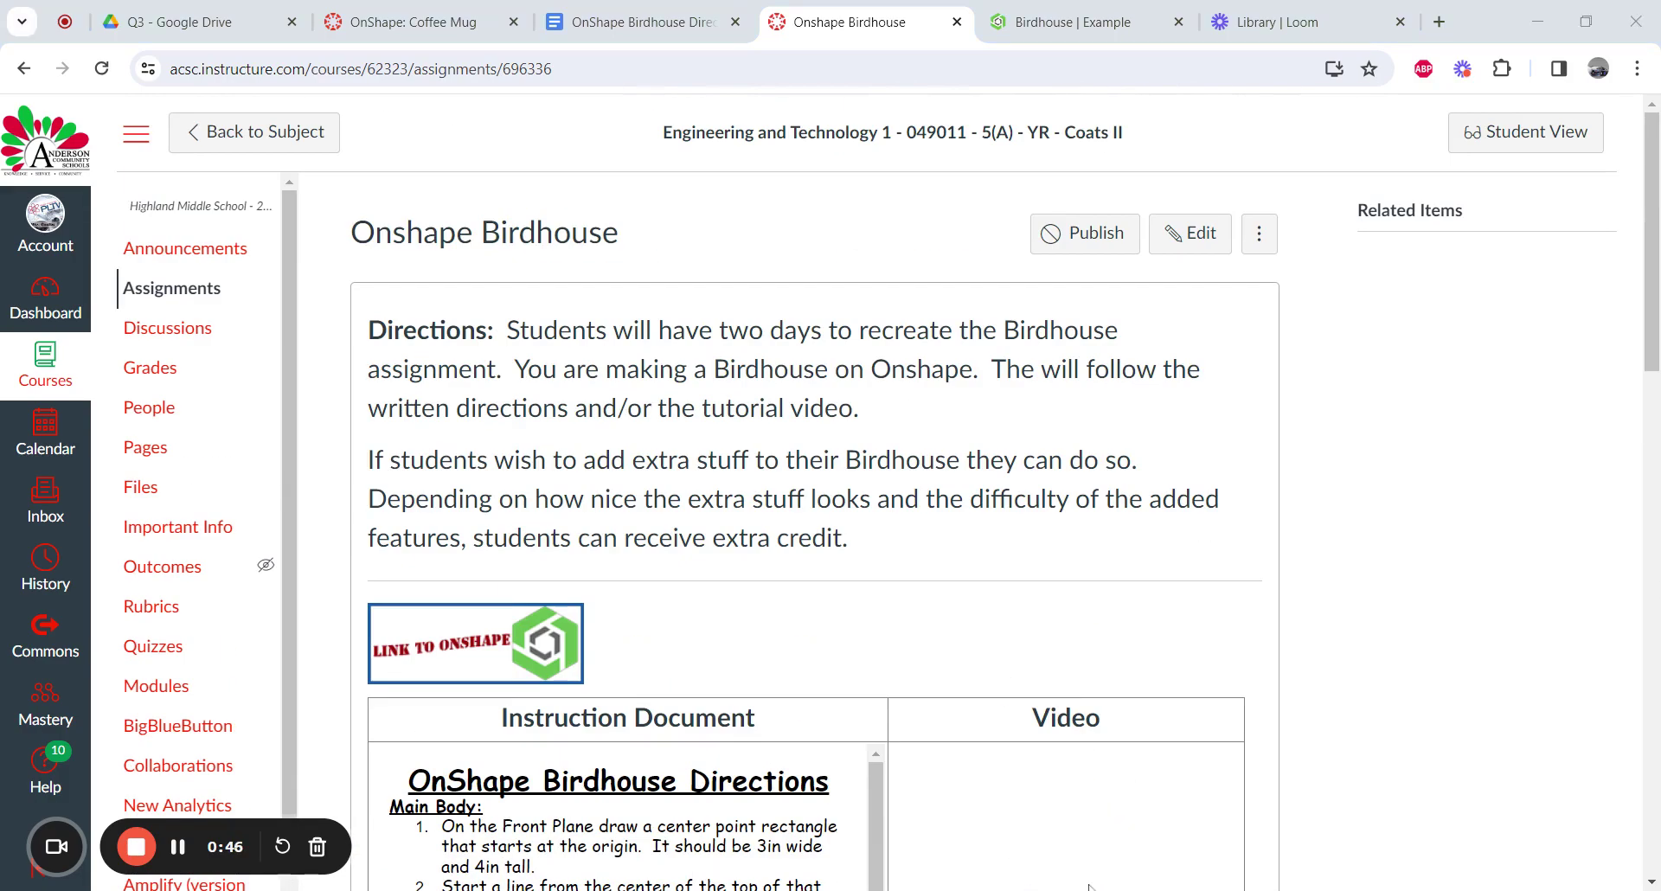
scroll(874, 602, "down", 2)
scroll(873, 608, "down", 5)
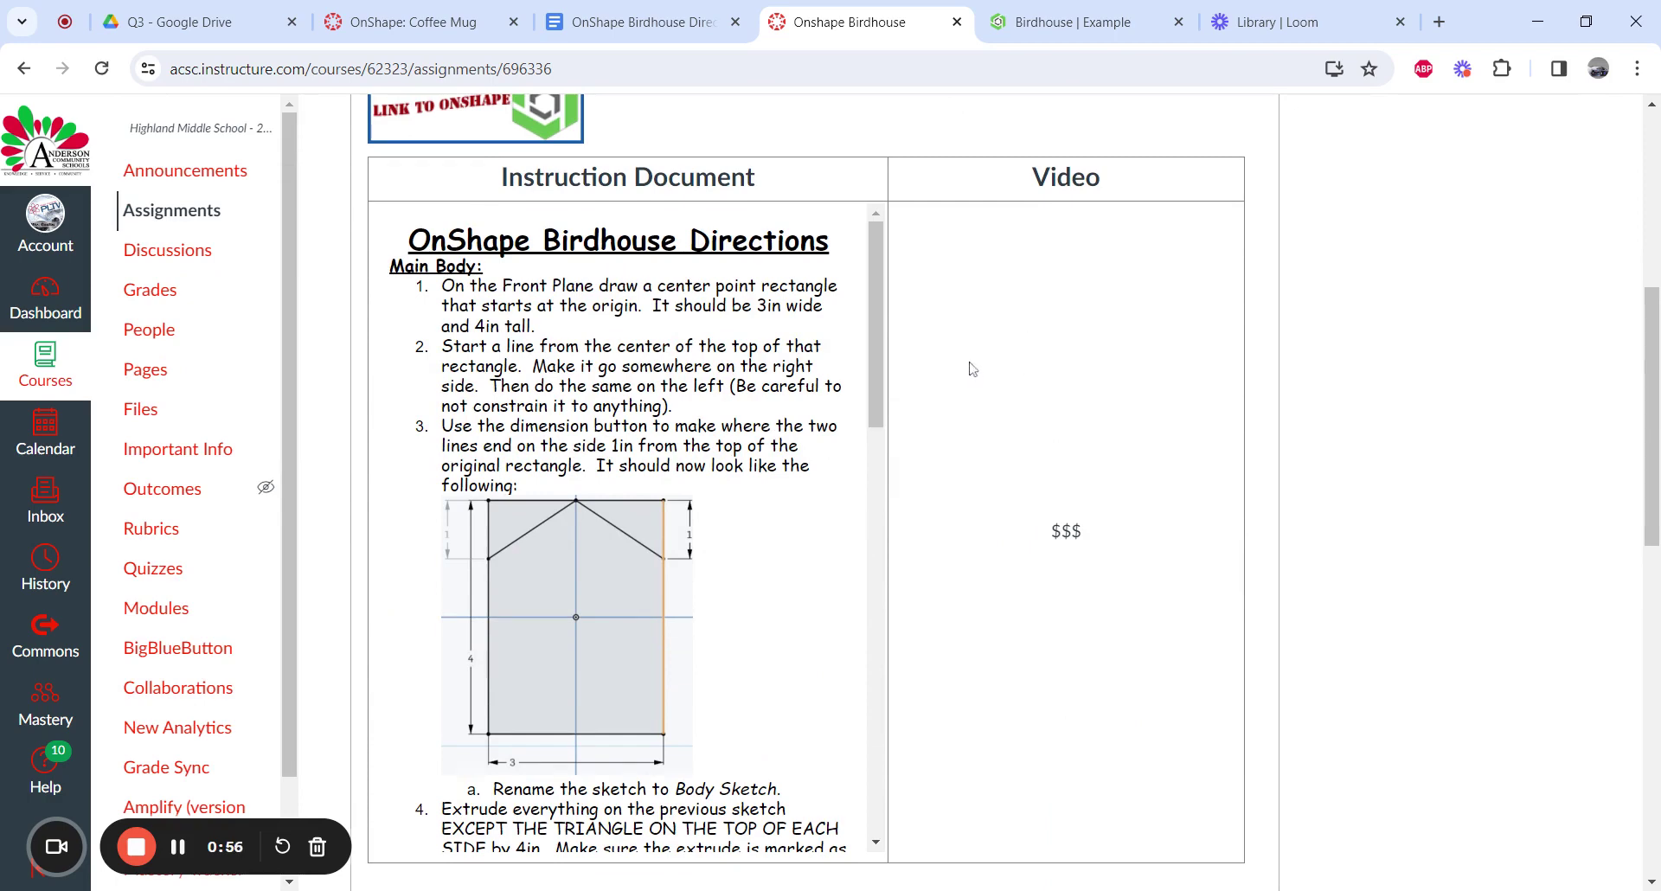
In the Birdhouse For Video tab, face the Front view and sketch on the Front plane
left_click(1018, 17)
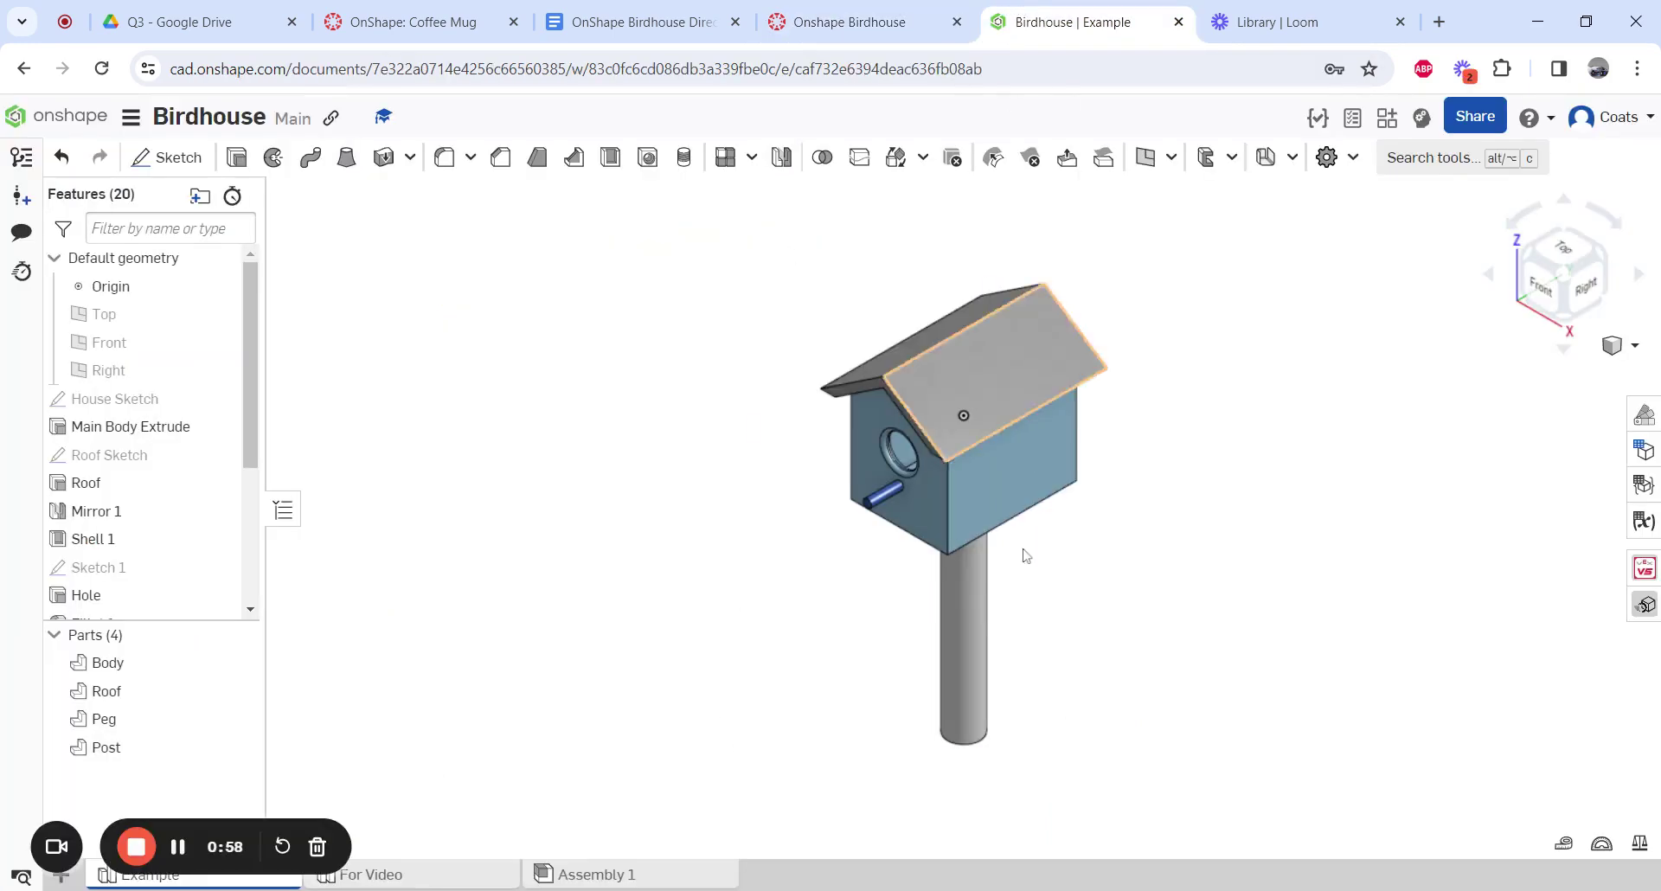
left_click(437, 875)
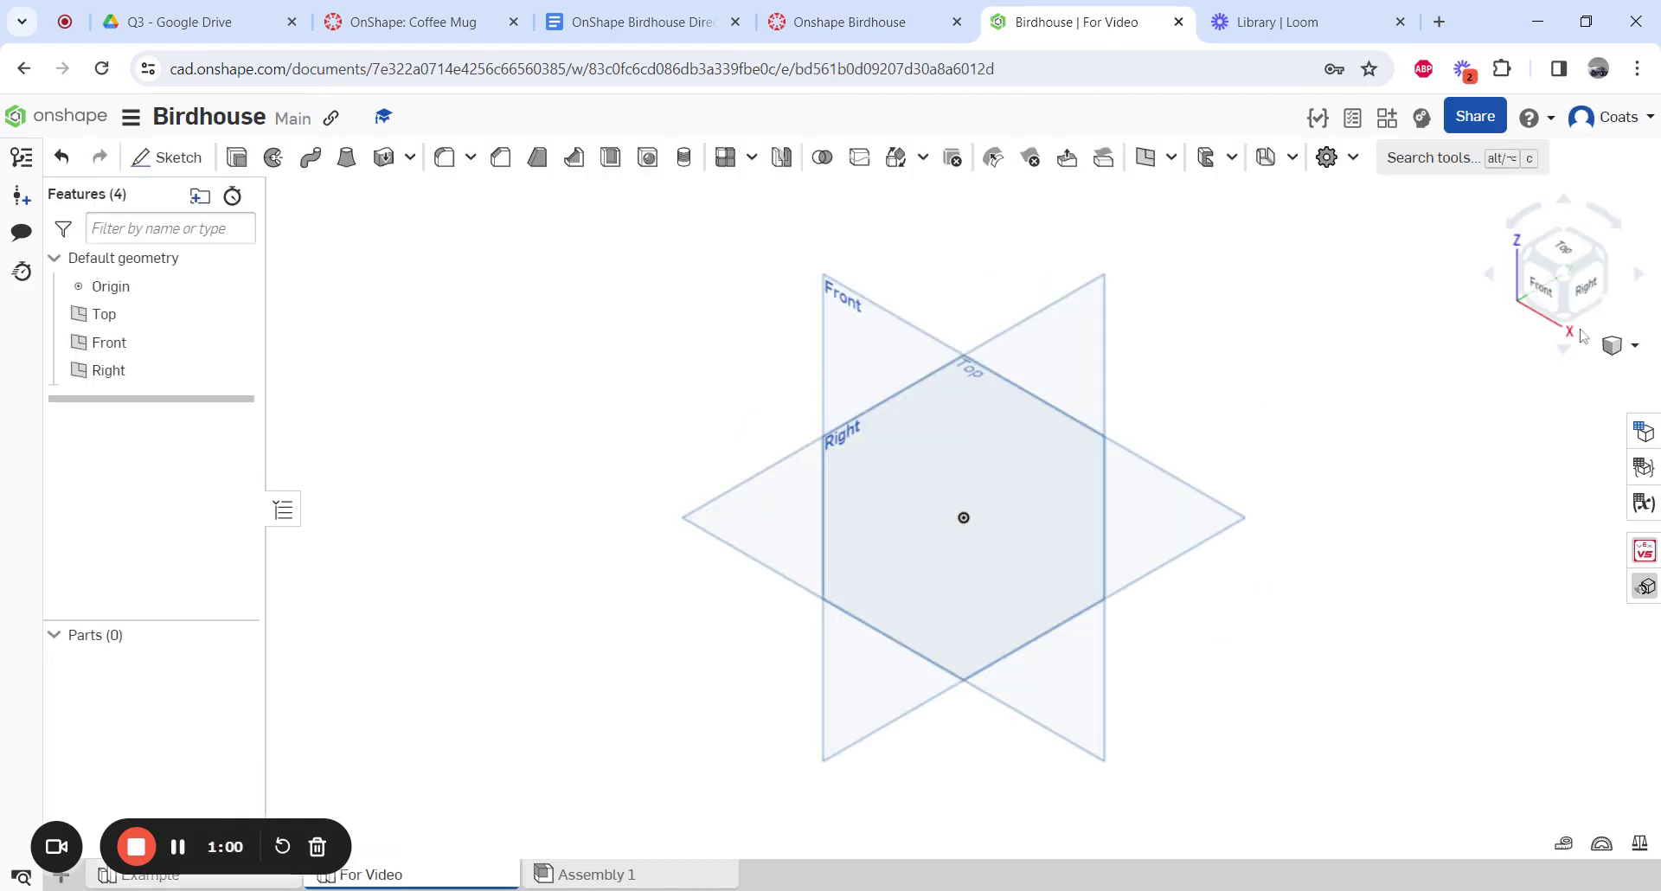
left_click(1546, 291)
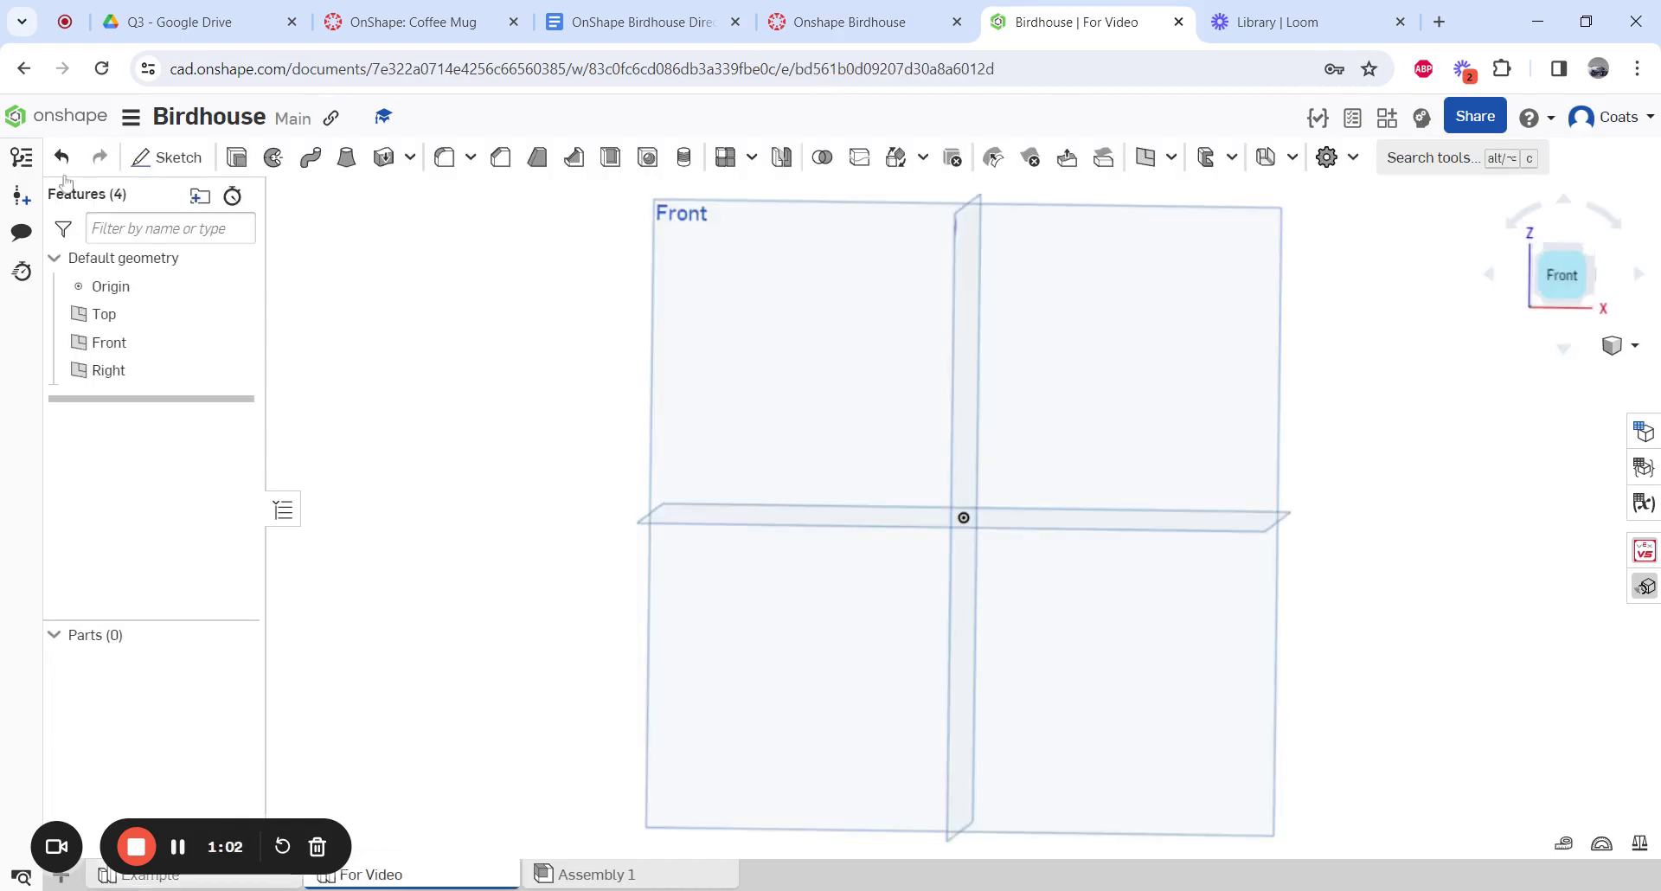
left_click(167, 156)
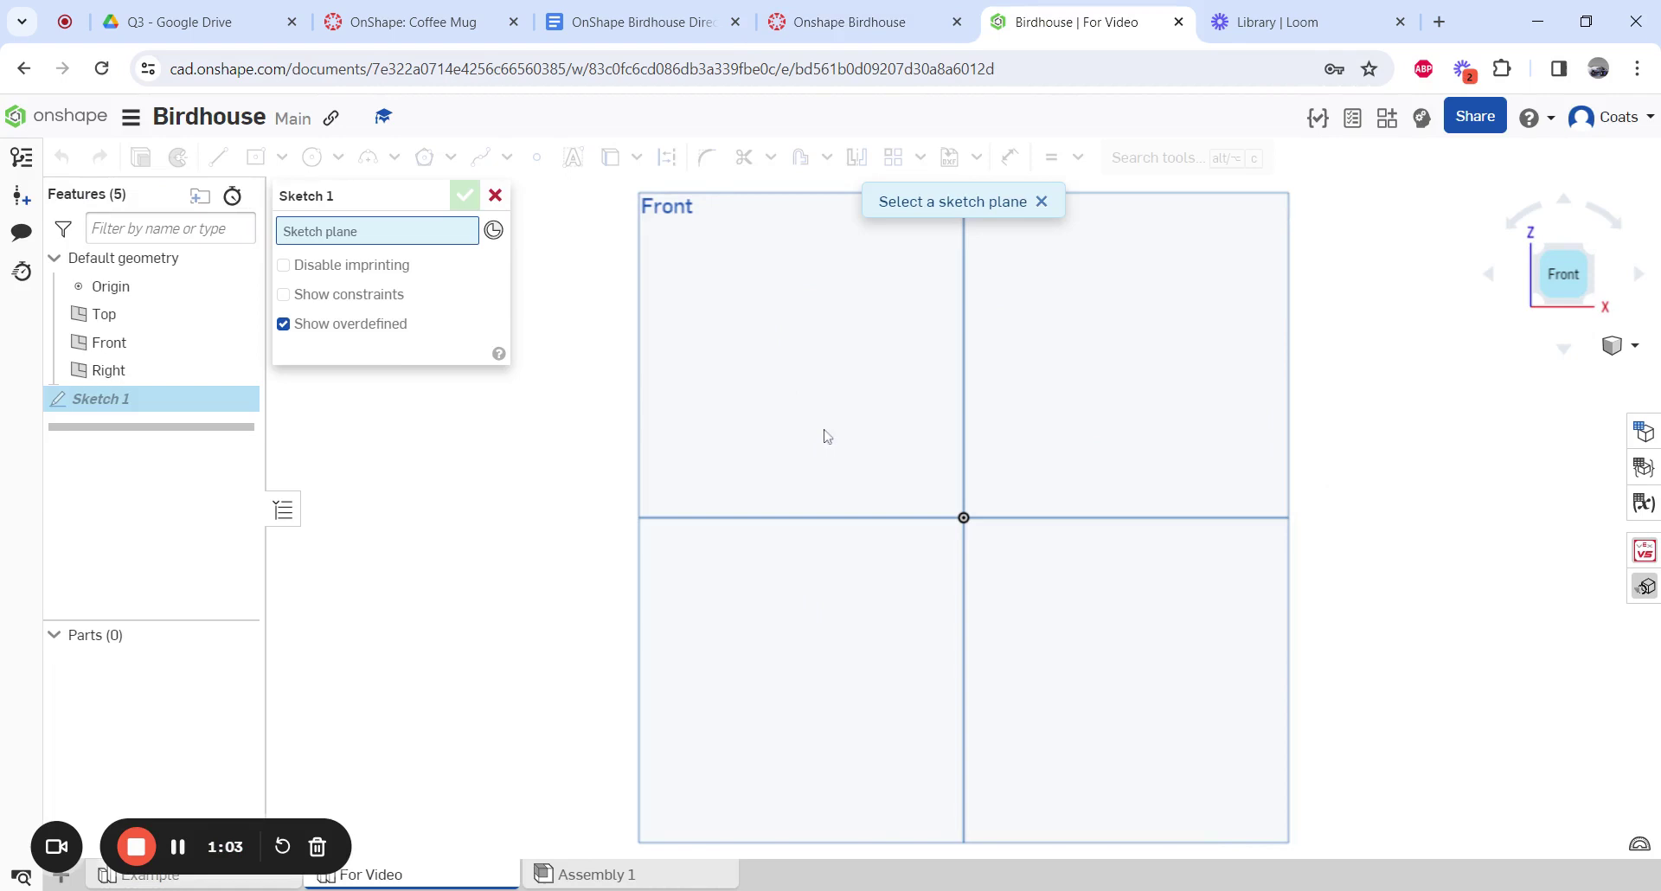
left_click(816, 364)
left_click(283, 158)
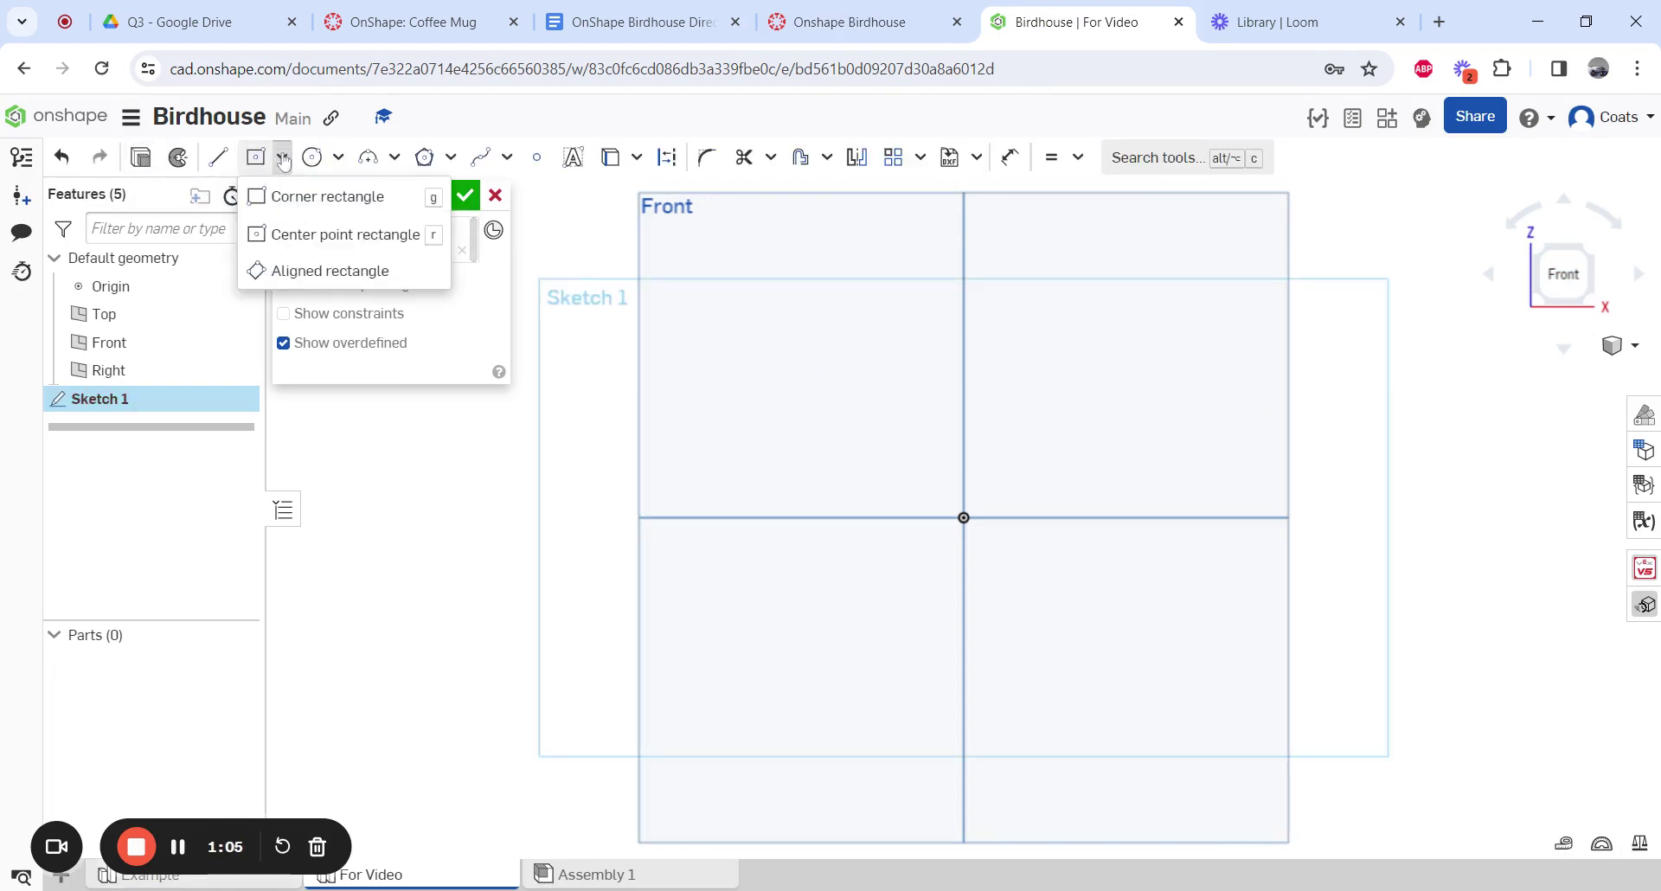
Draw a center-point rectangle at the origin, 3 wide by 4 tall
left_click(334, 241)
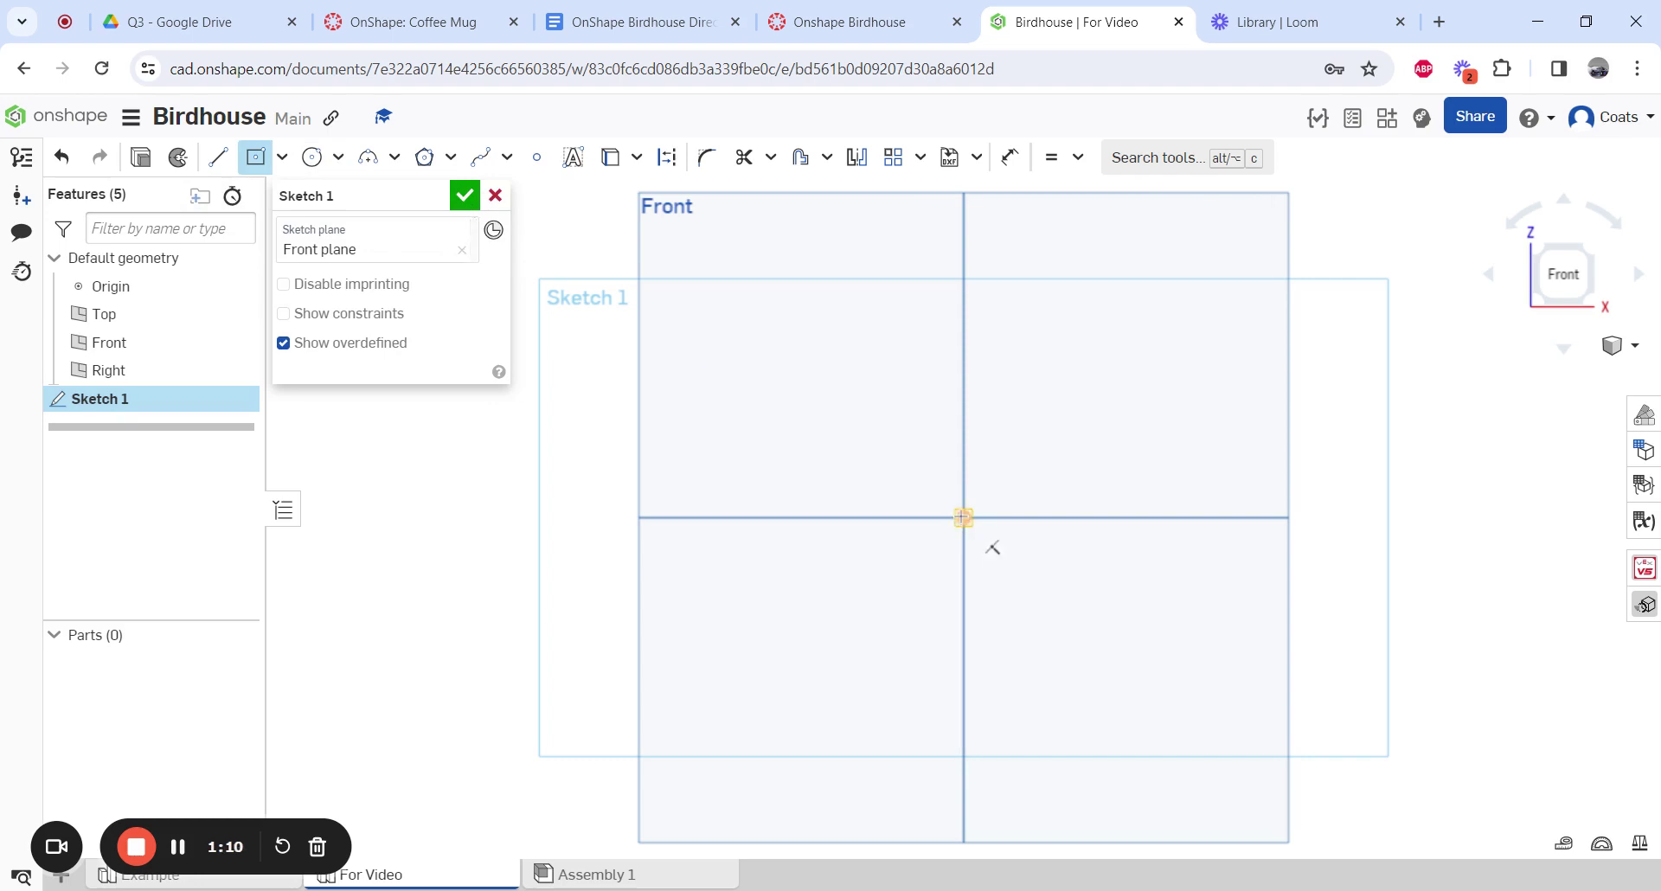
mouse_move(964, 517)
left_mouse_down()
mouse_move(1030, 606)
mouse_move(1156, 704)
left_mouse_up()
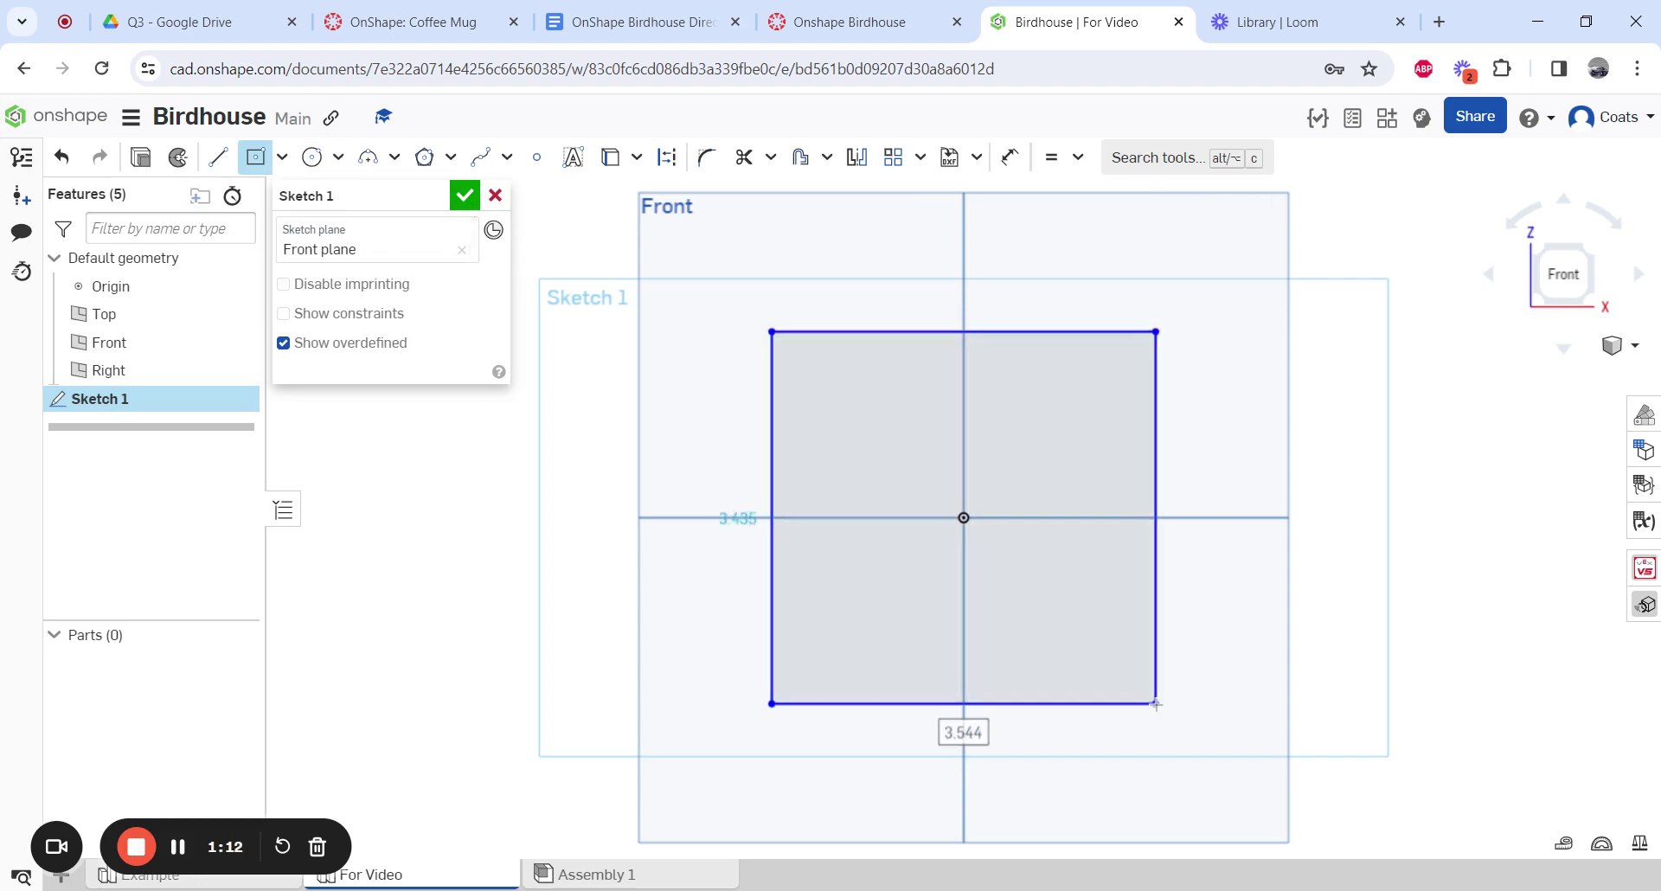
type("3")
key("Tab")
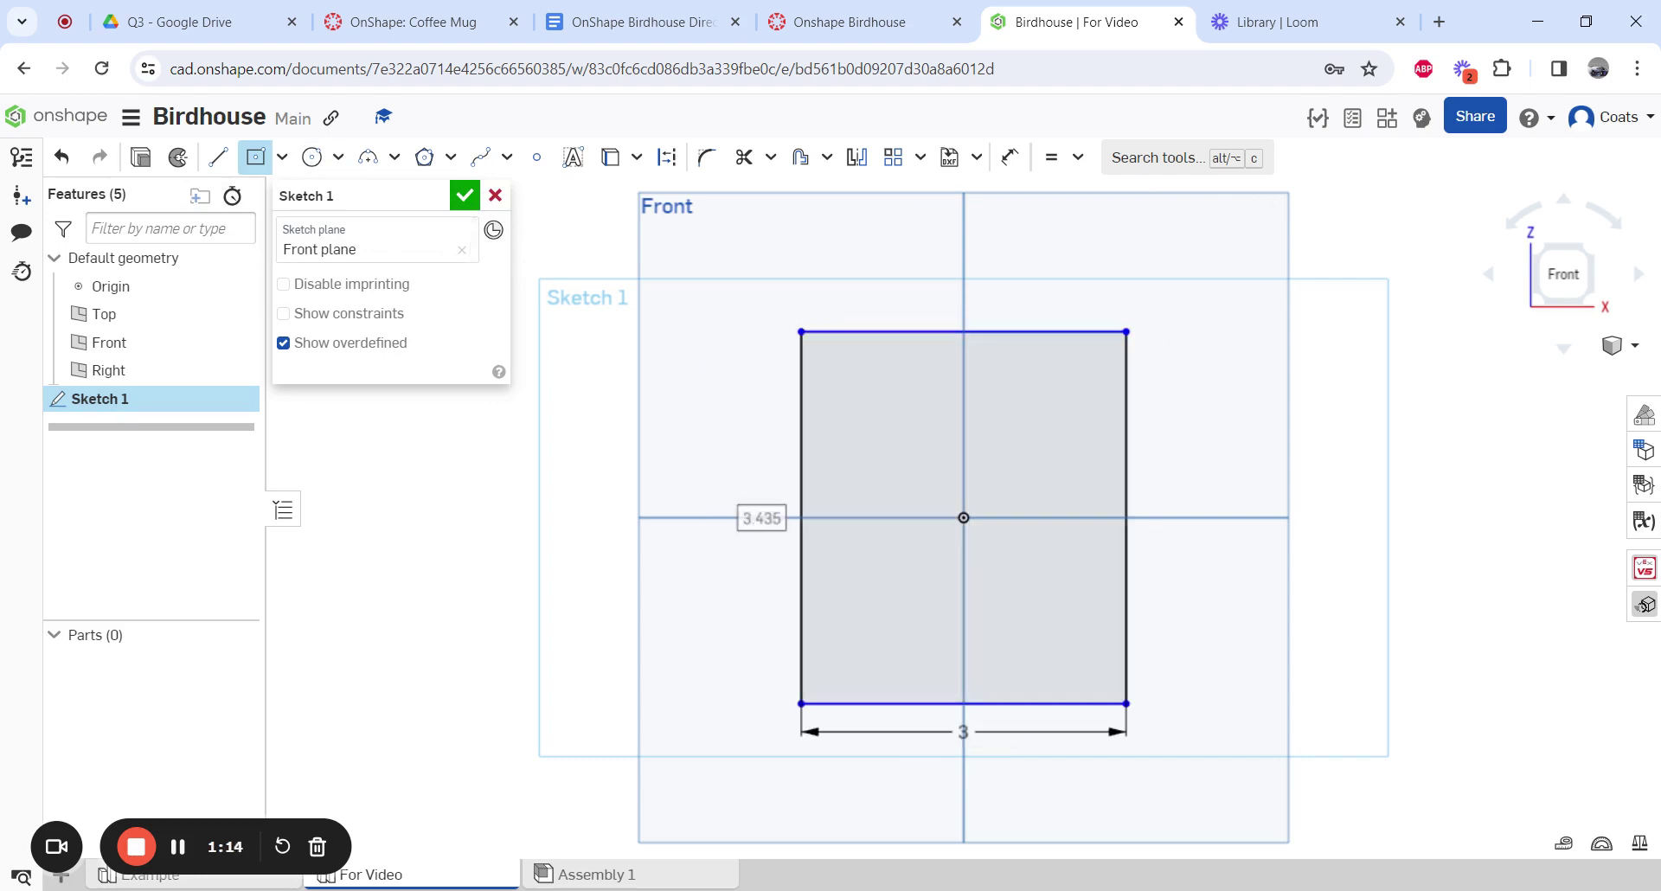
type("4")
key("Return")
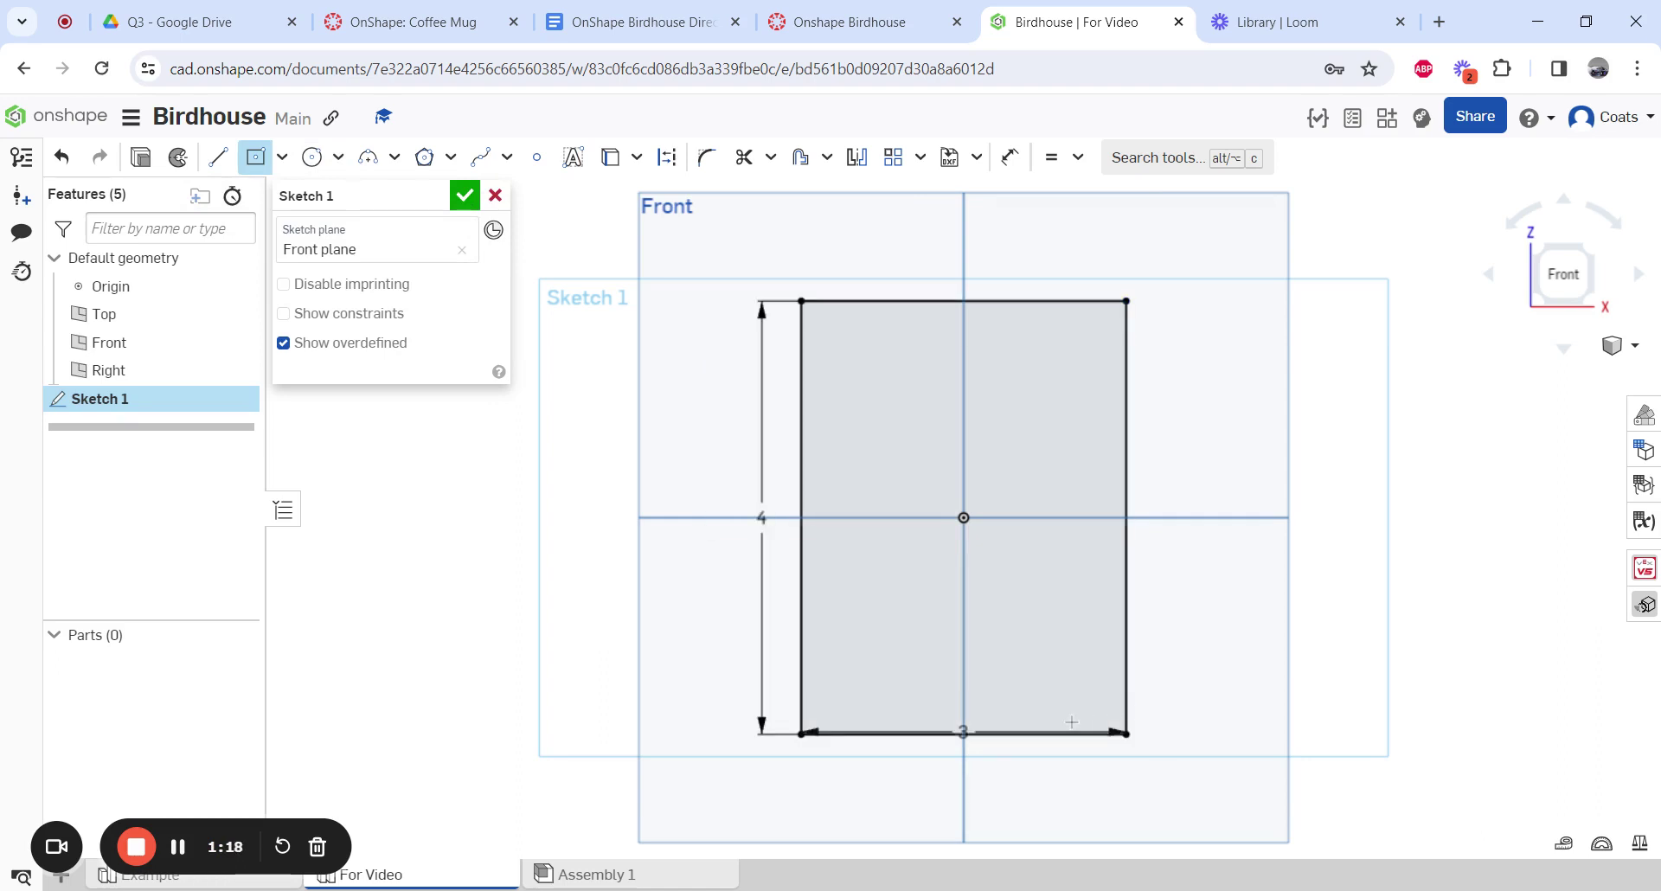
key("Escape")
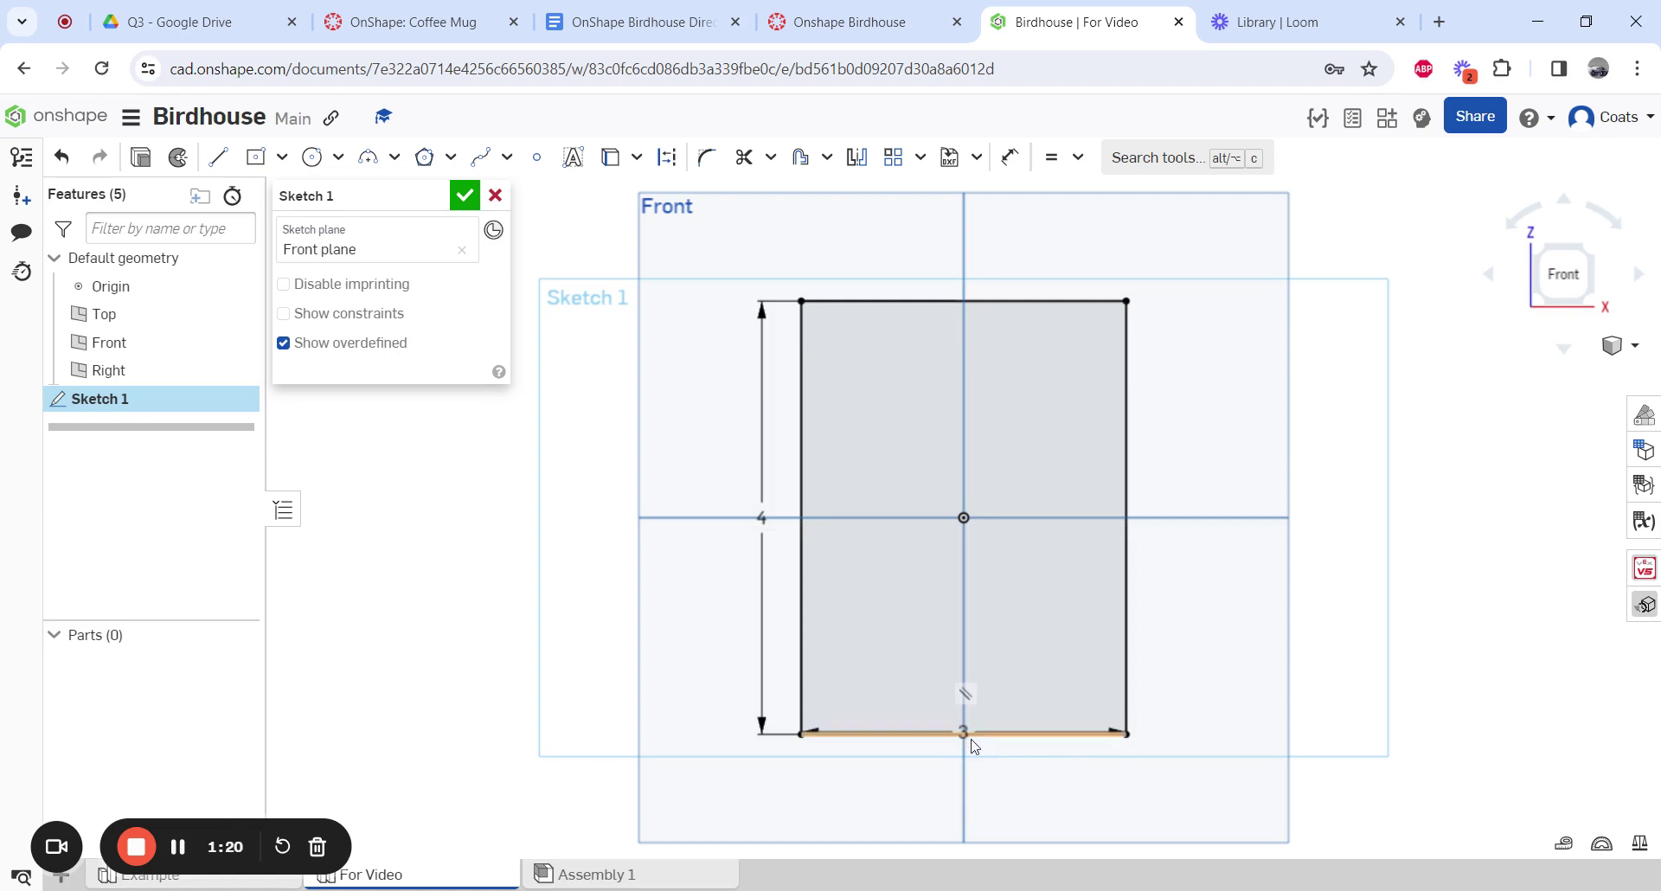
Move the width dimension below the rectangle and the height dimension to its left
left_click_drag(964, 736, 1018, 778)
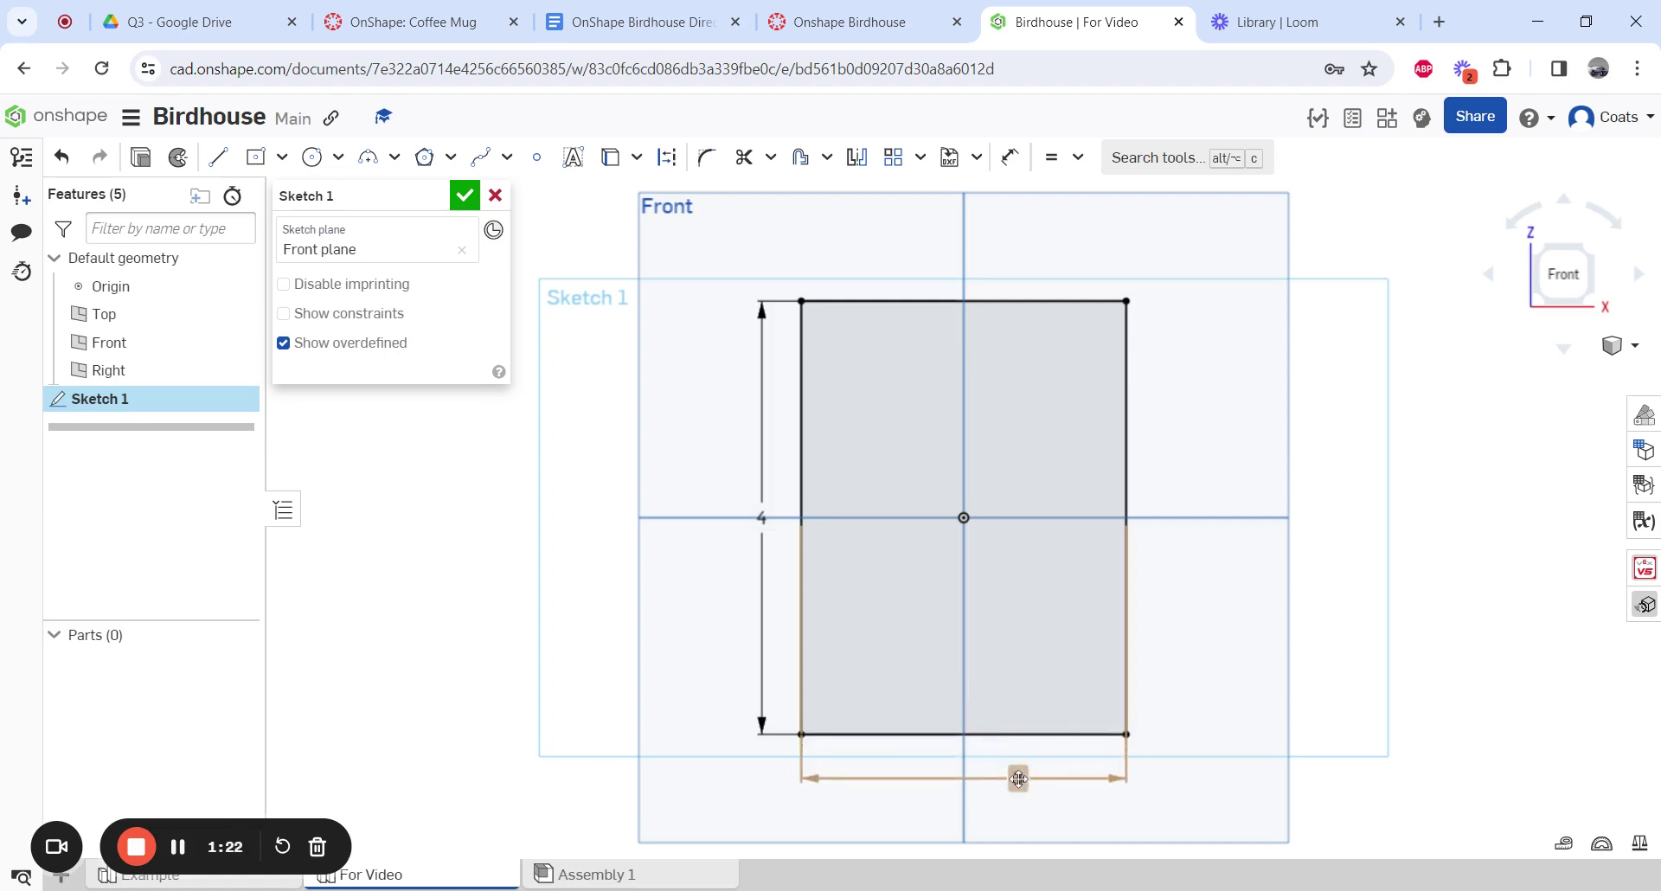
left_click_drag(761, 517, 749, 579)
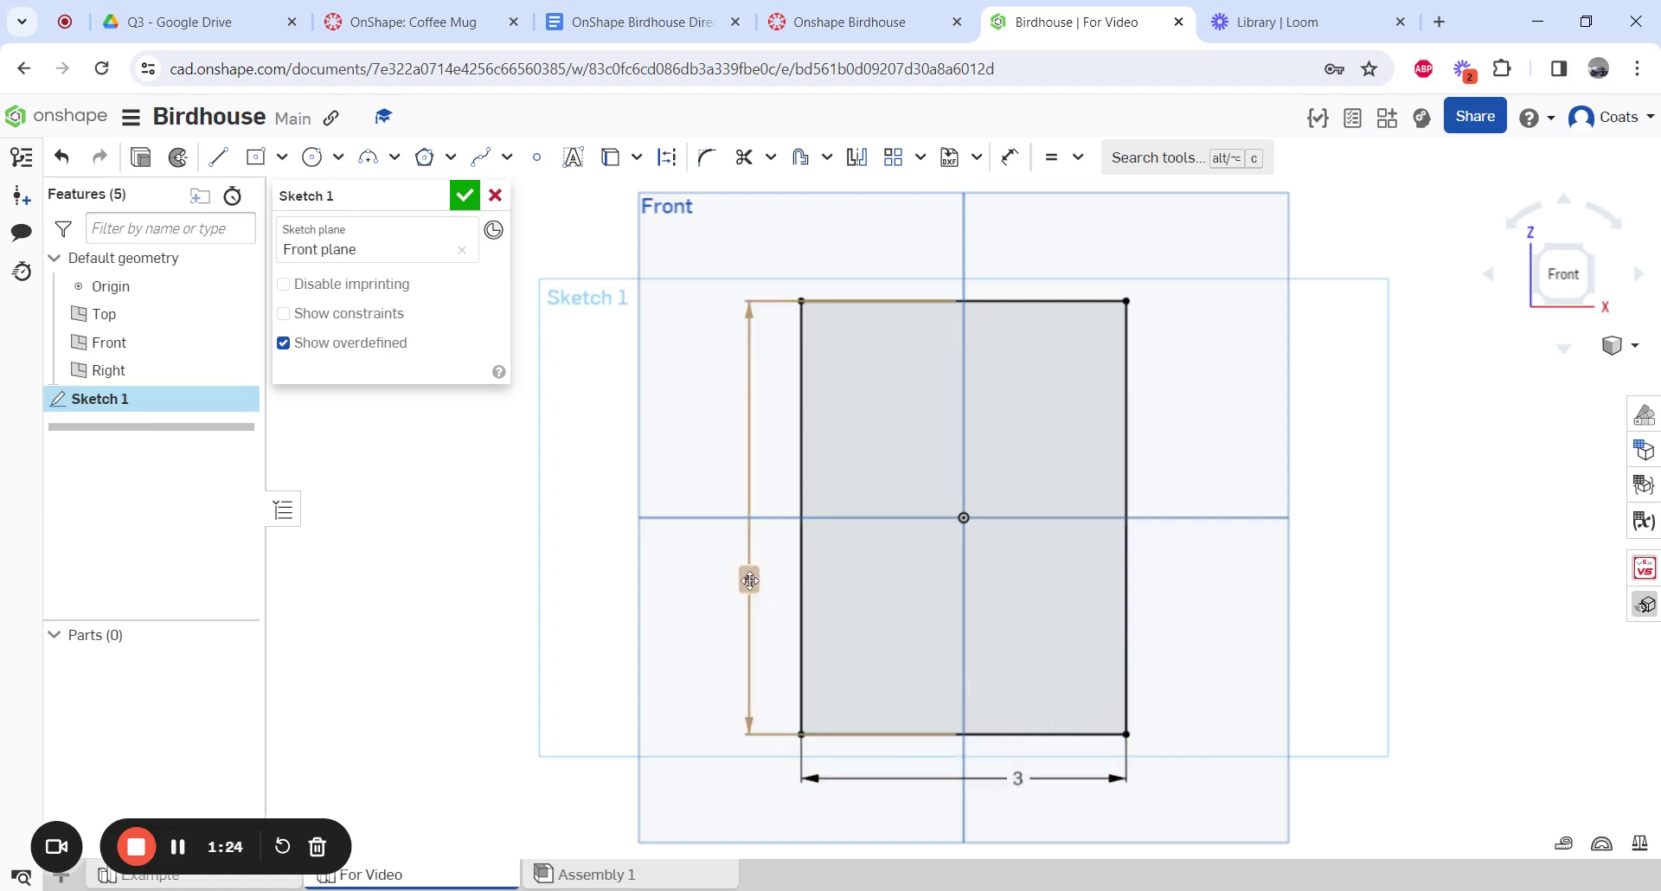
left_click(866, 22)
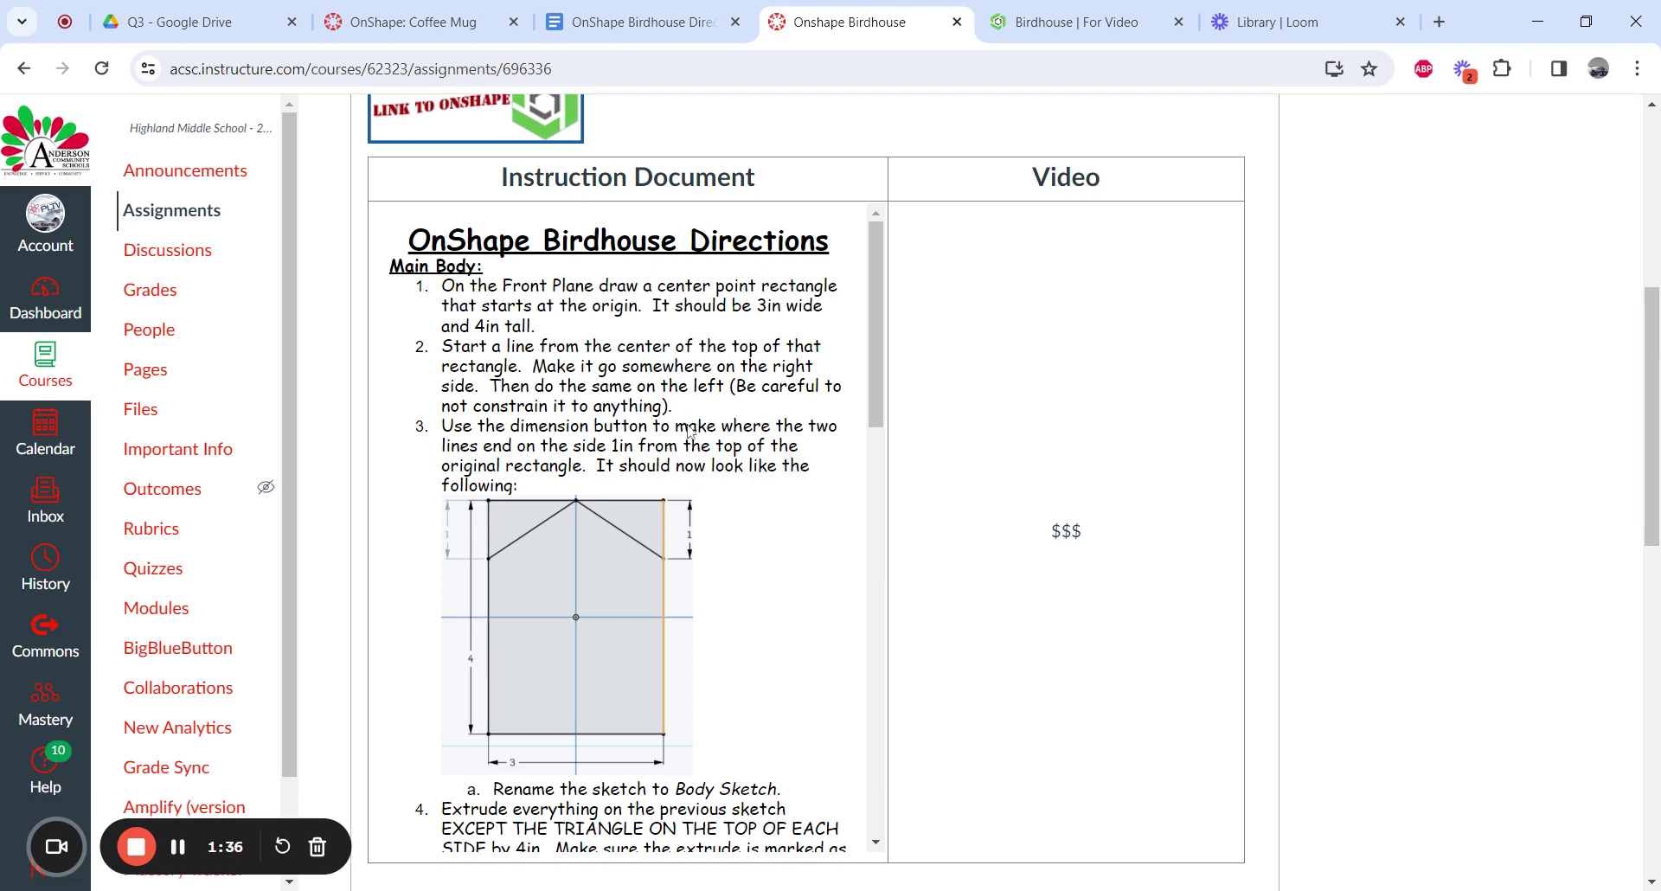
Draw the right roof line from the top-edge midpoint down to the rectangle's right side
left_click(995, 12)
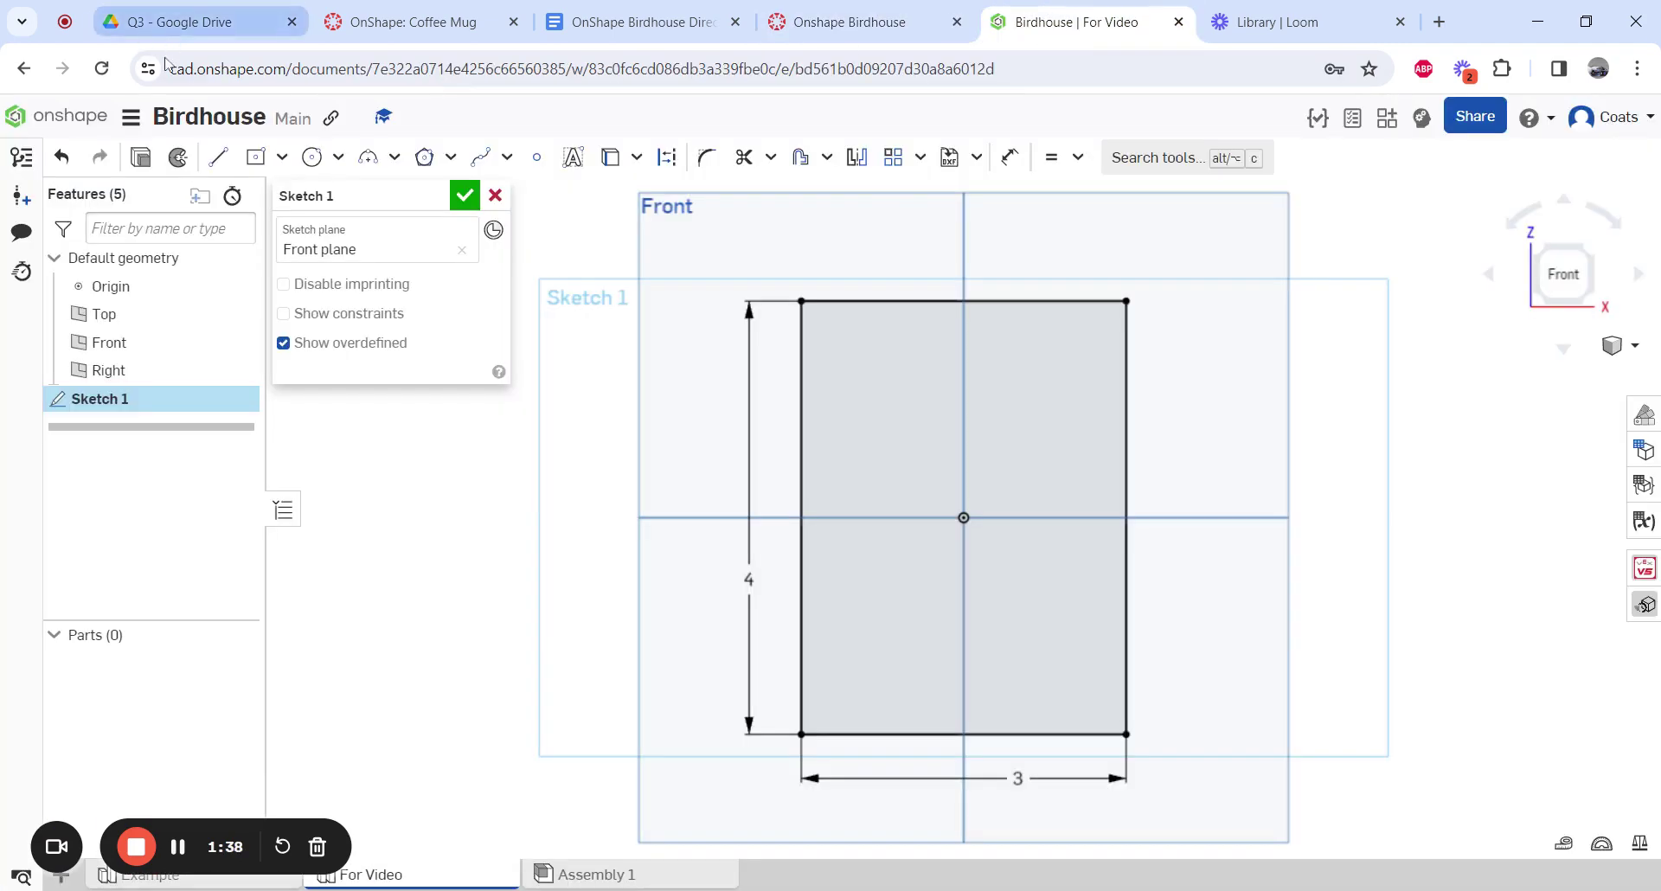
left_click(217, 159)
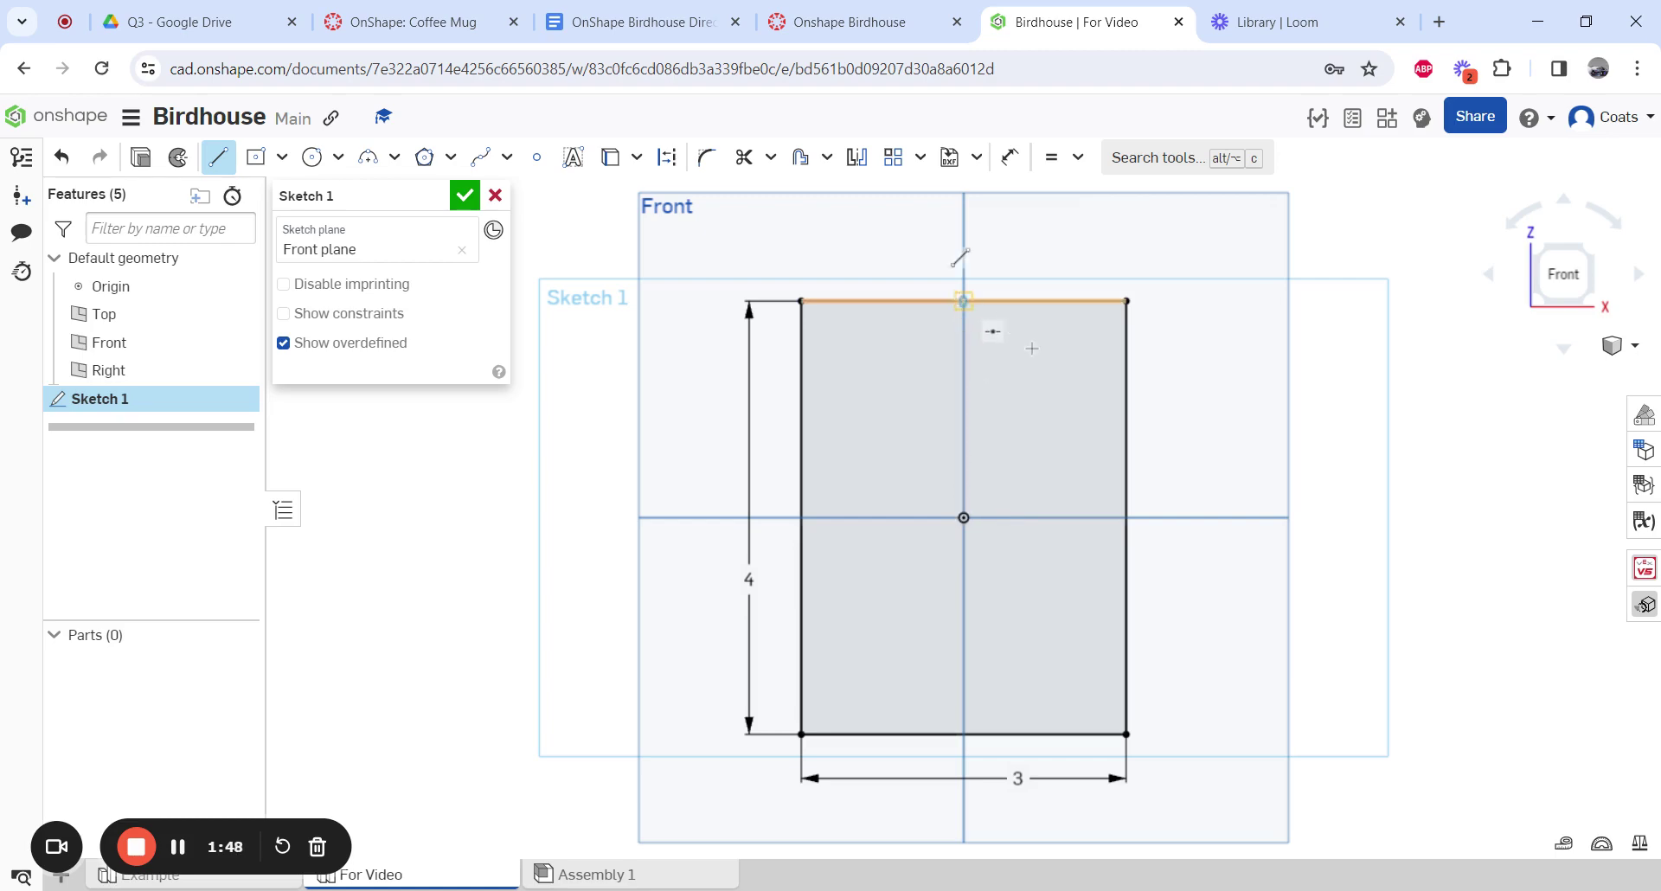
left_click_drag(963, 300, 1127, 427)
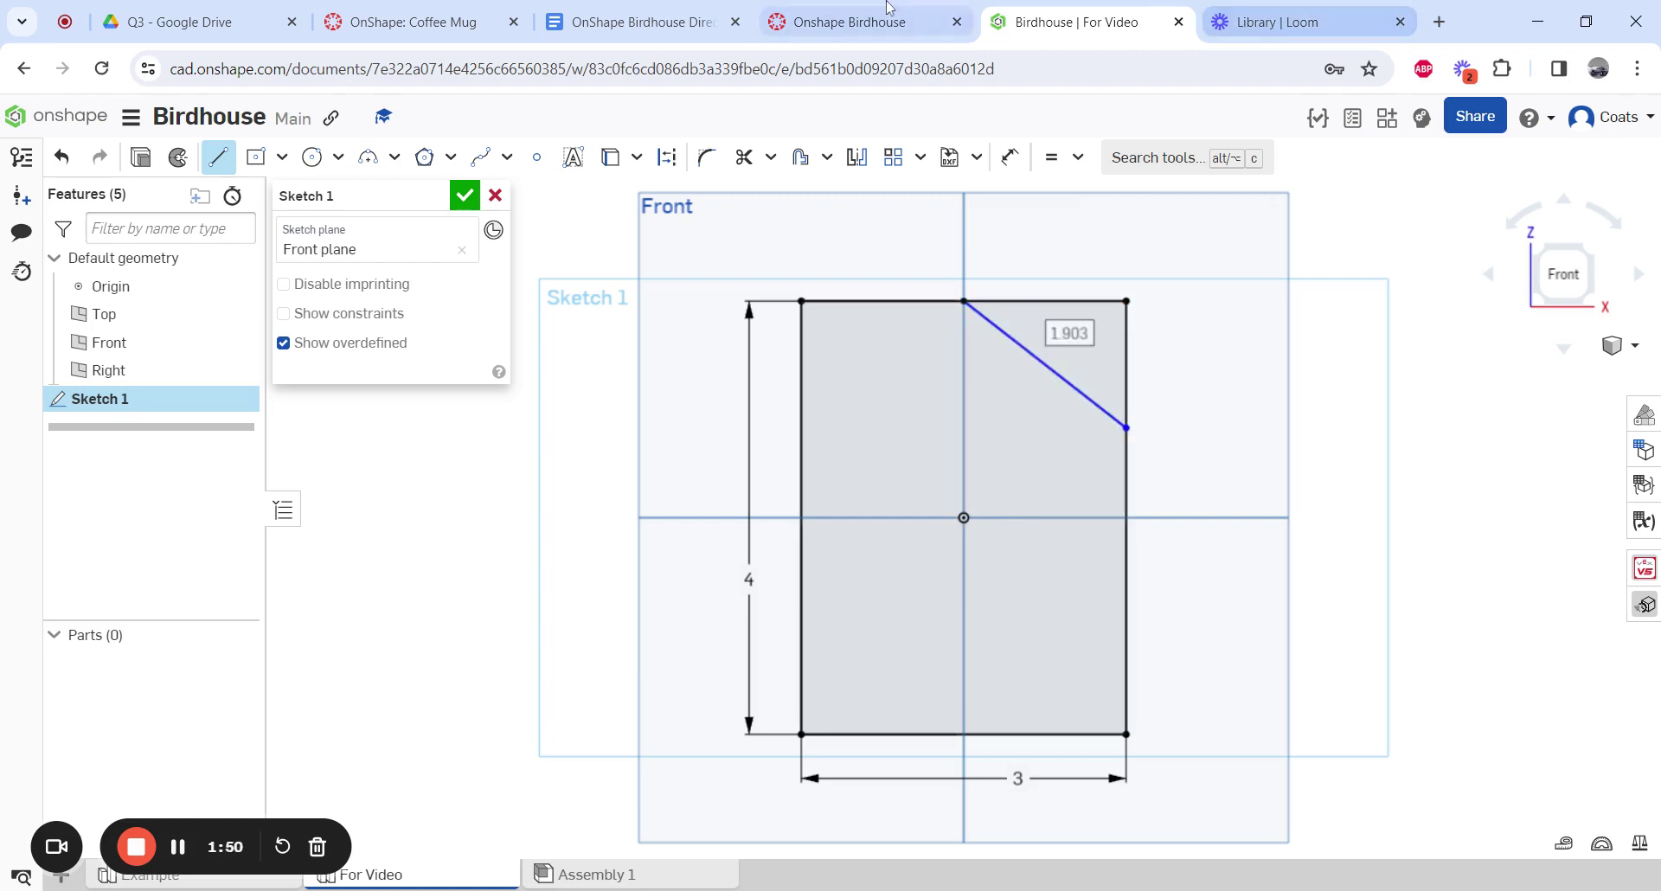
Draw the left roof line from the rectangle's left side up to the top midpoint, redoing the first attempt
left_click(844, 21)
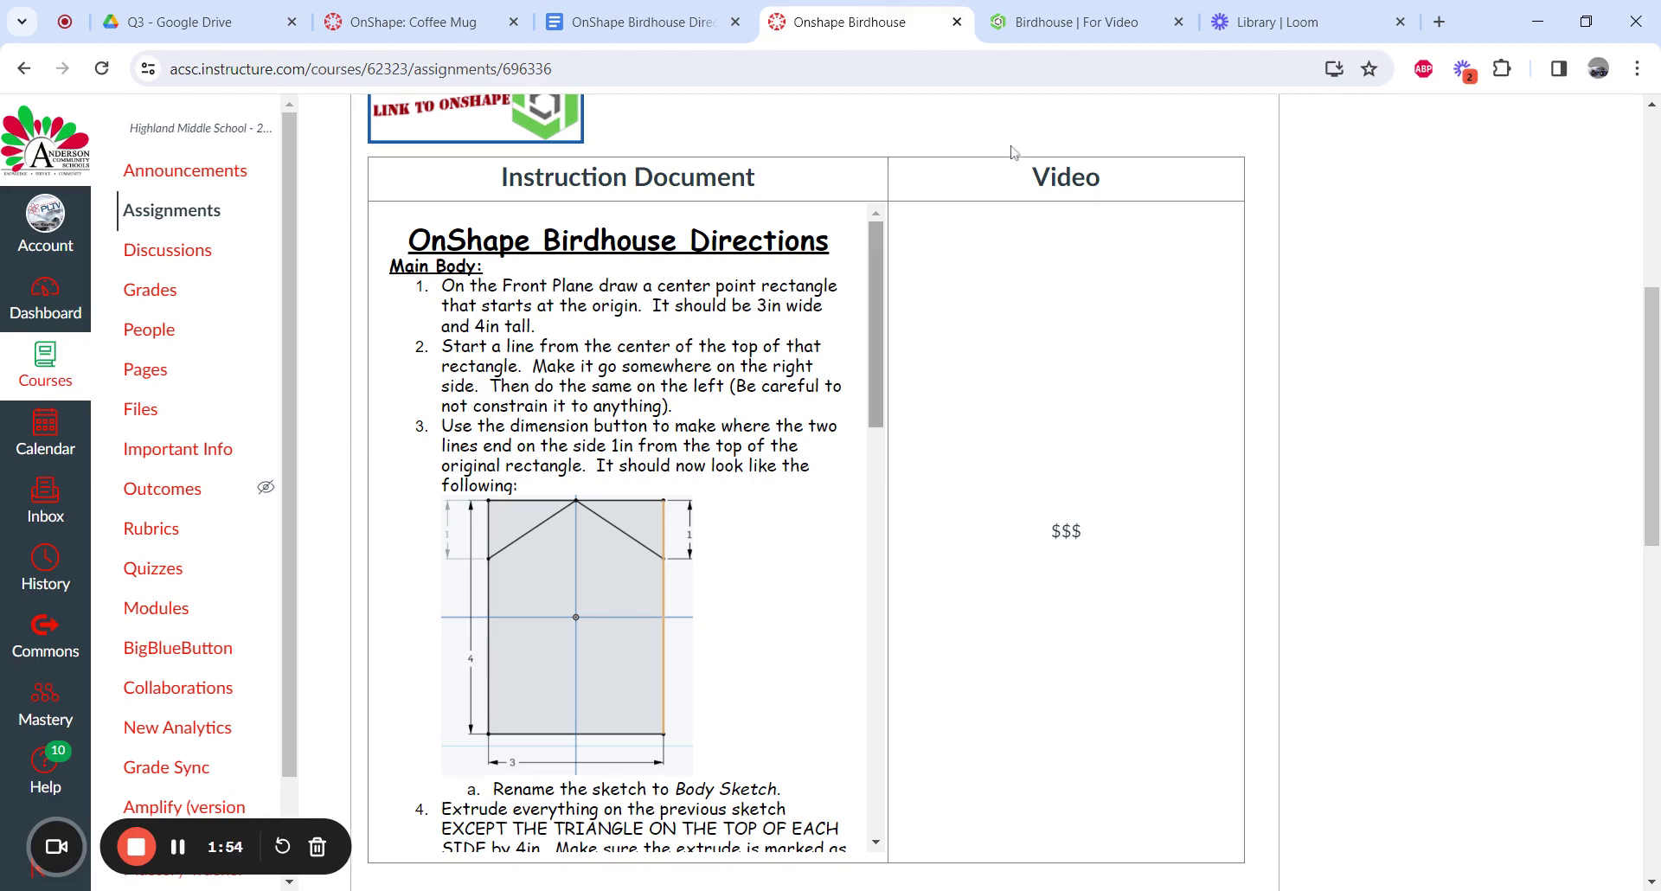
left_click(1077, 21)
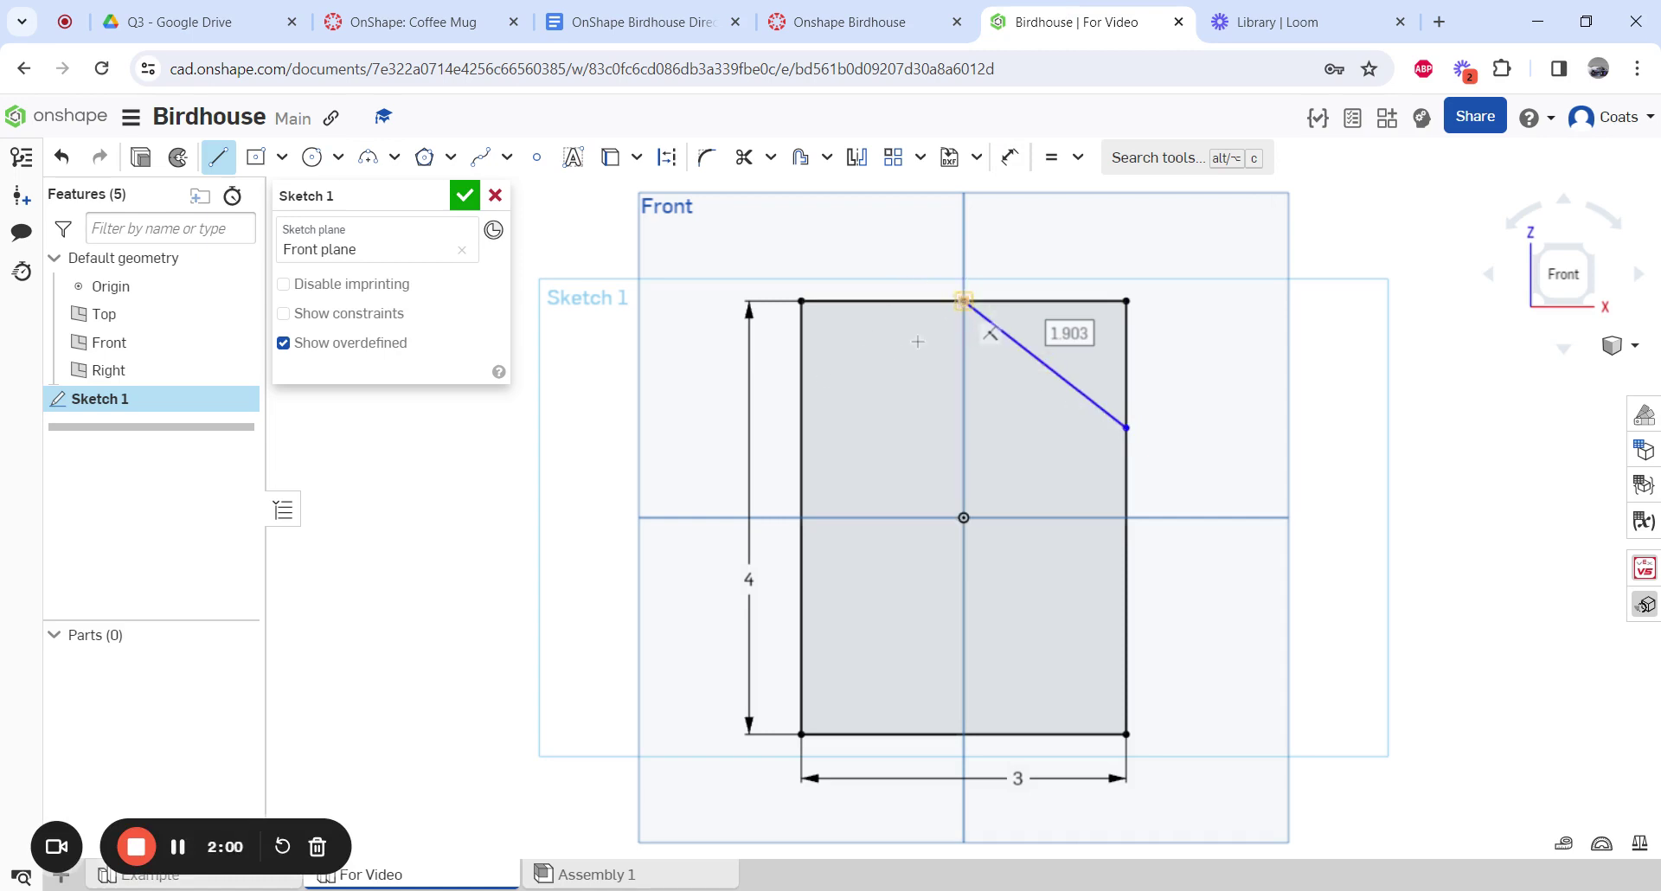
left_click(964, 301)
left_click(801, 427)
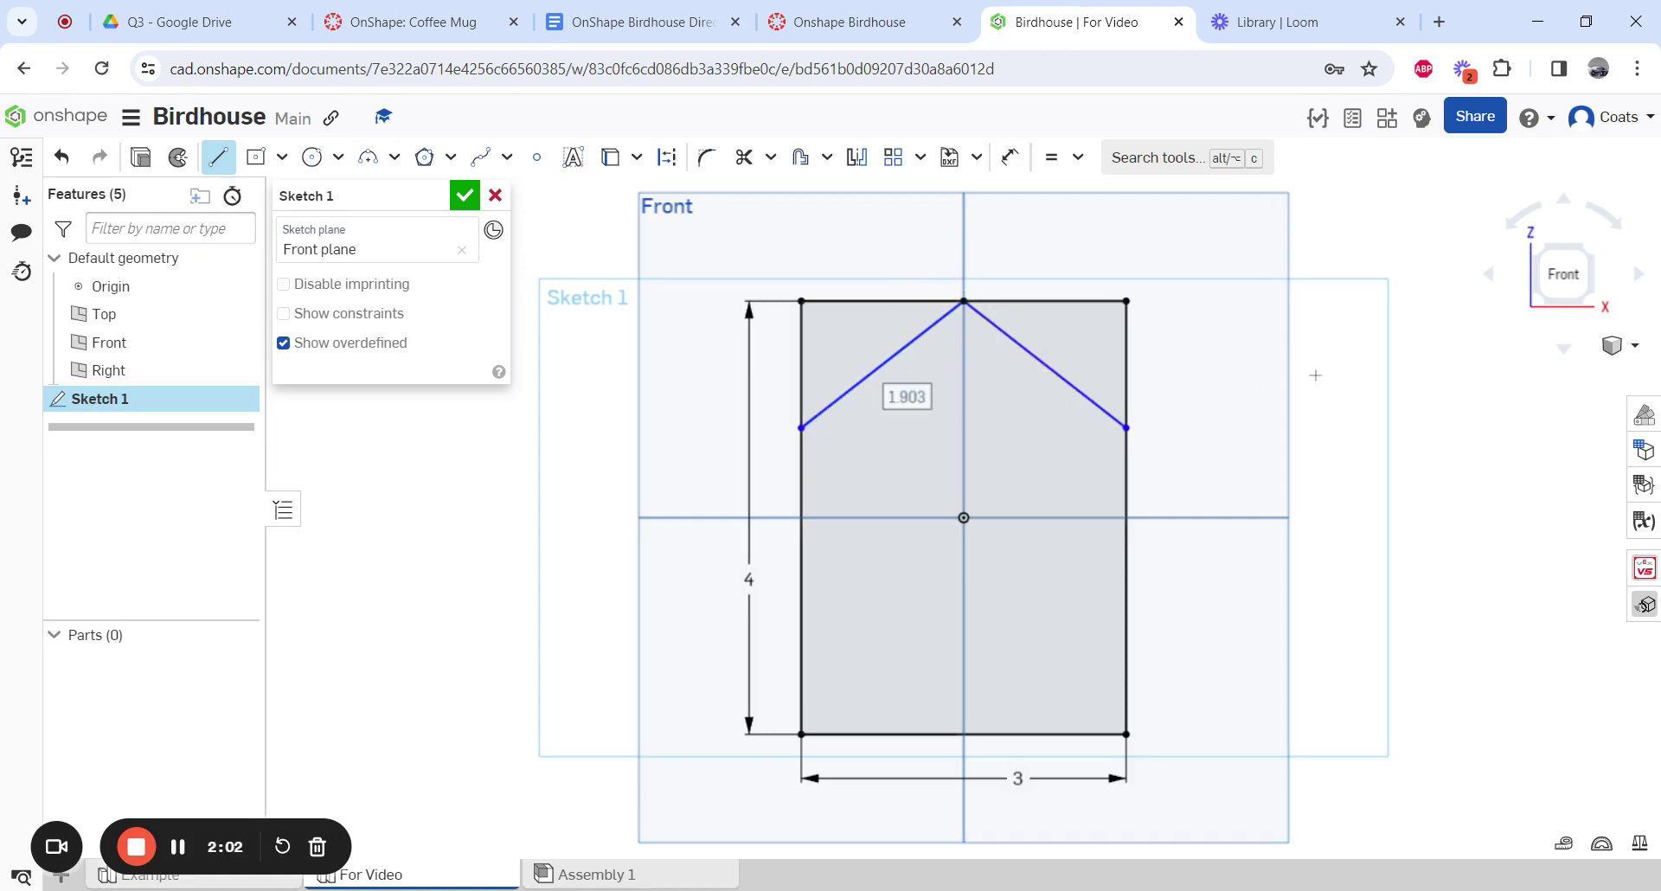
key("ctrl+z")
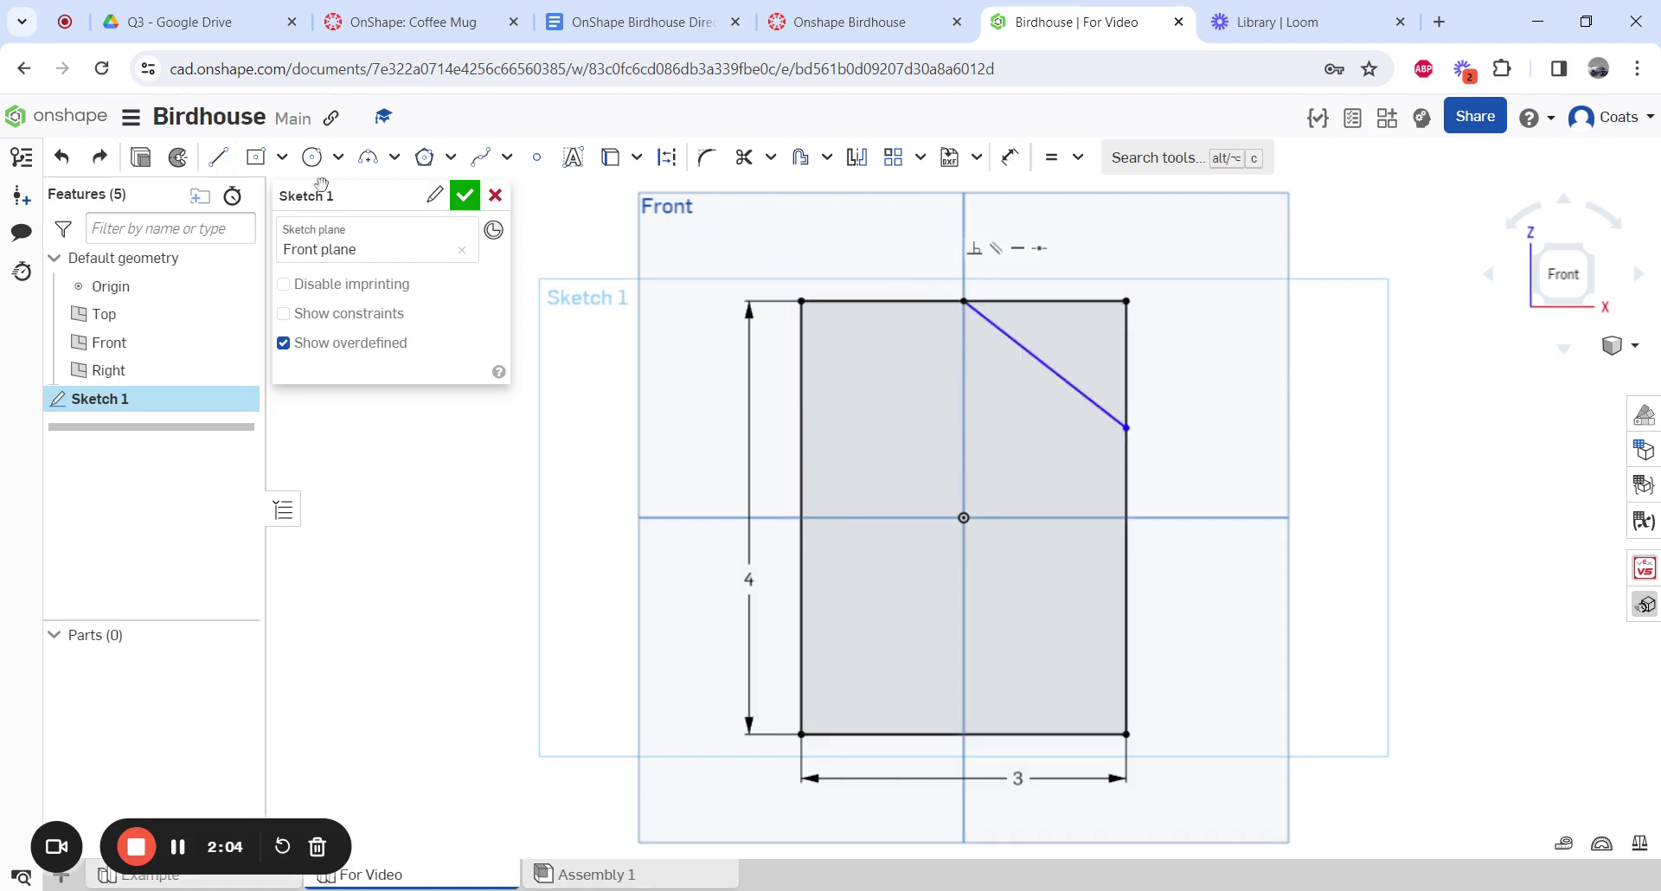
left_click(218, 157)
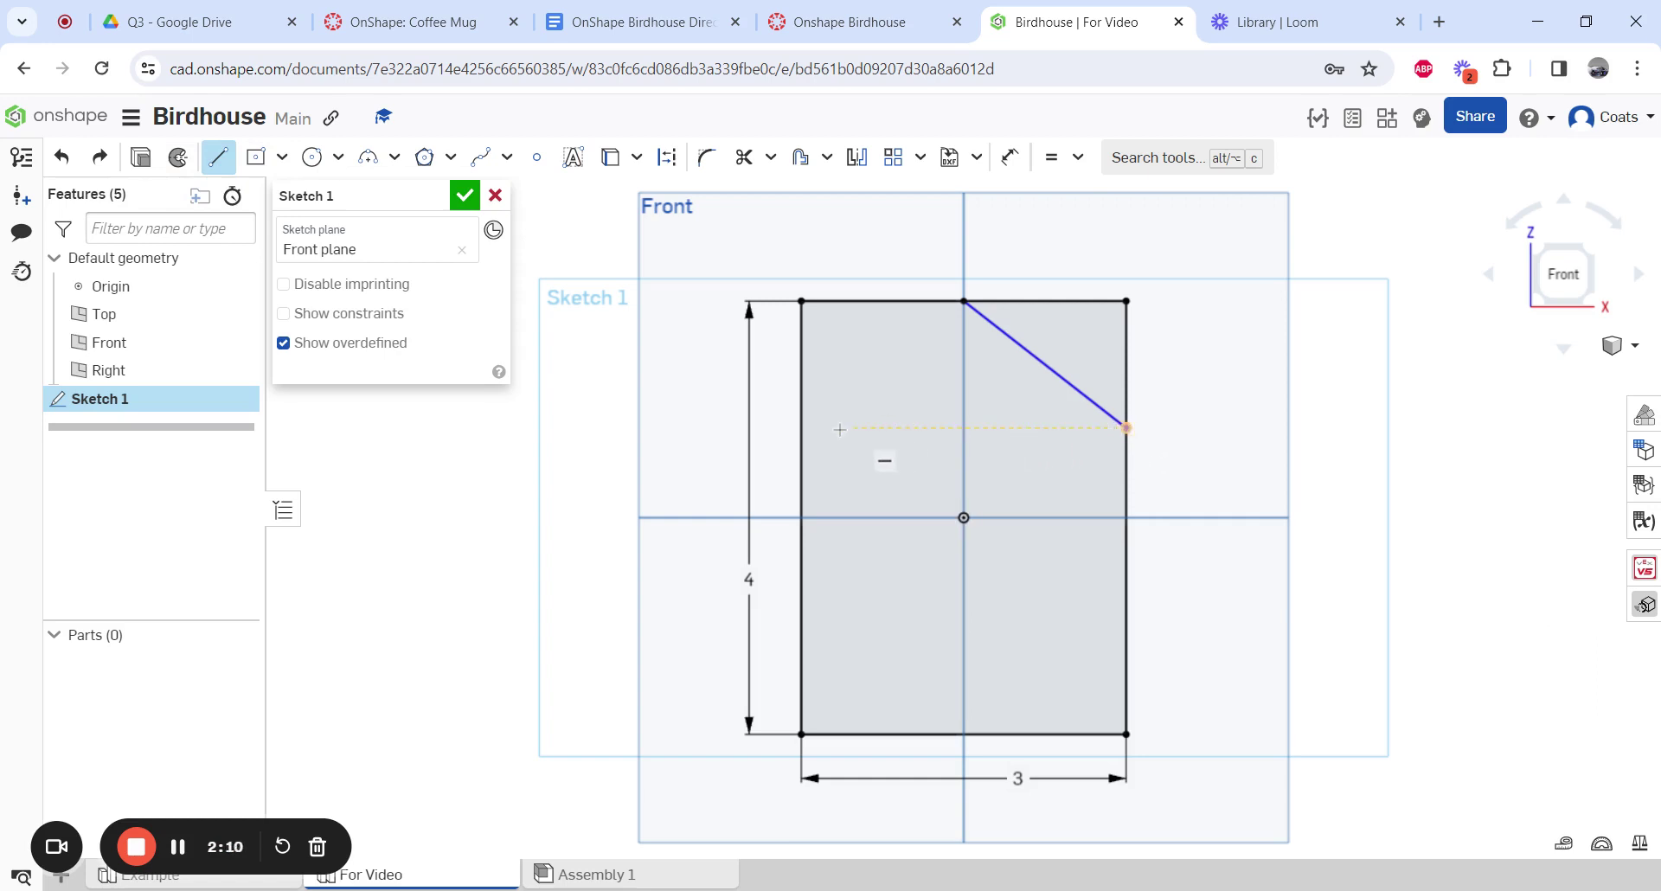
left_click_drag(801, 428, 964, 301)
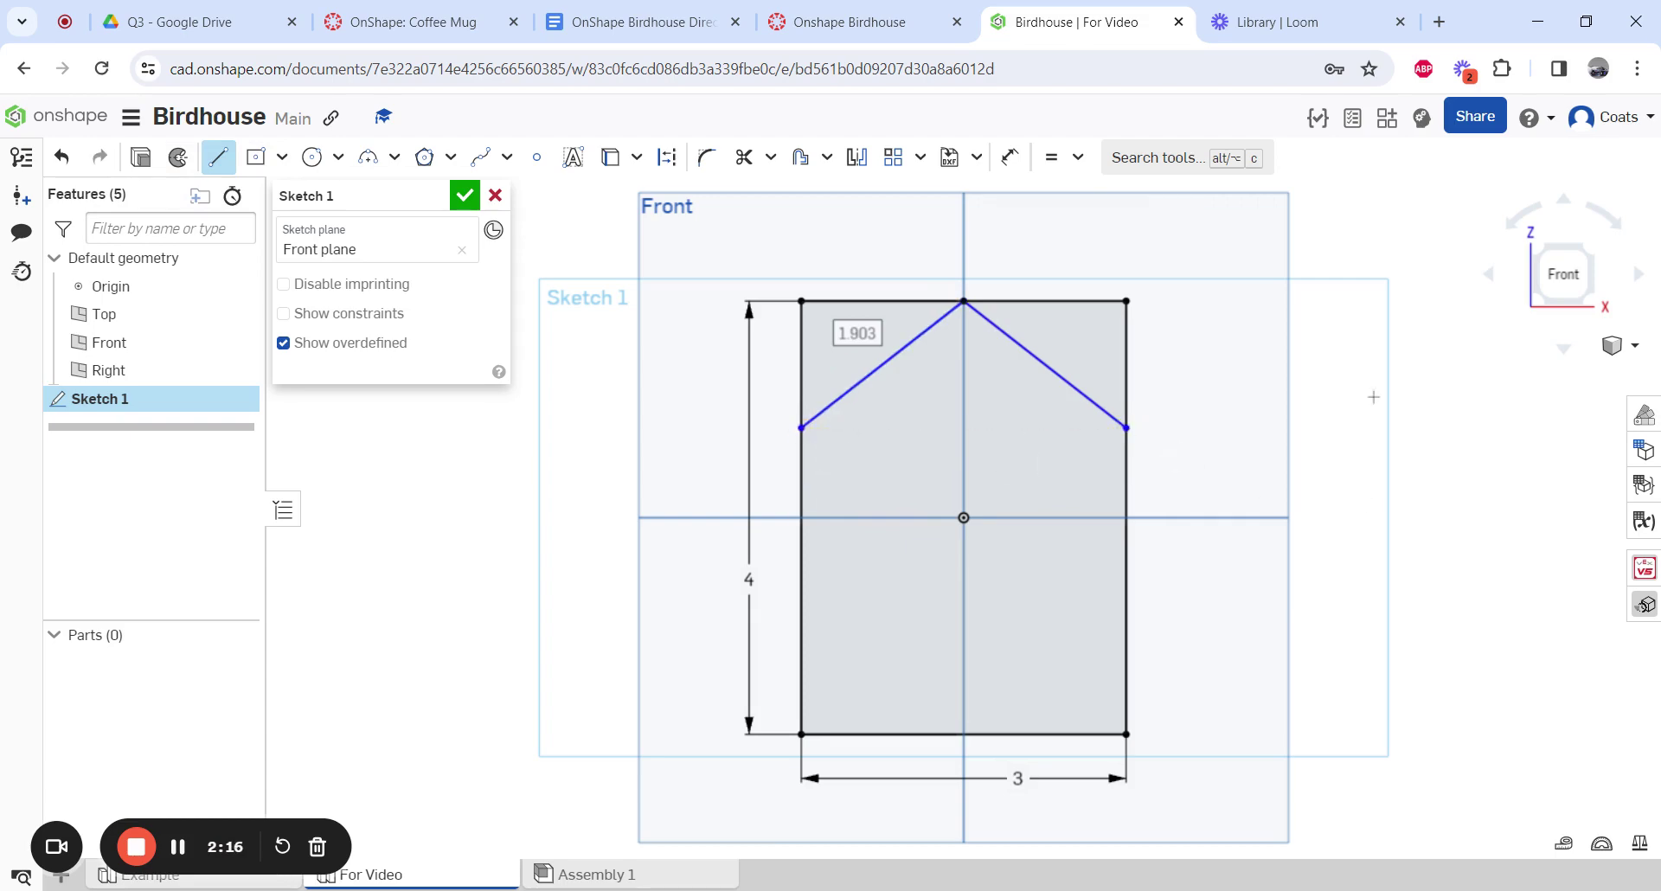
Re-read step 3 of the directions on dimensioning the roof line ends
left_click(853, 21)
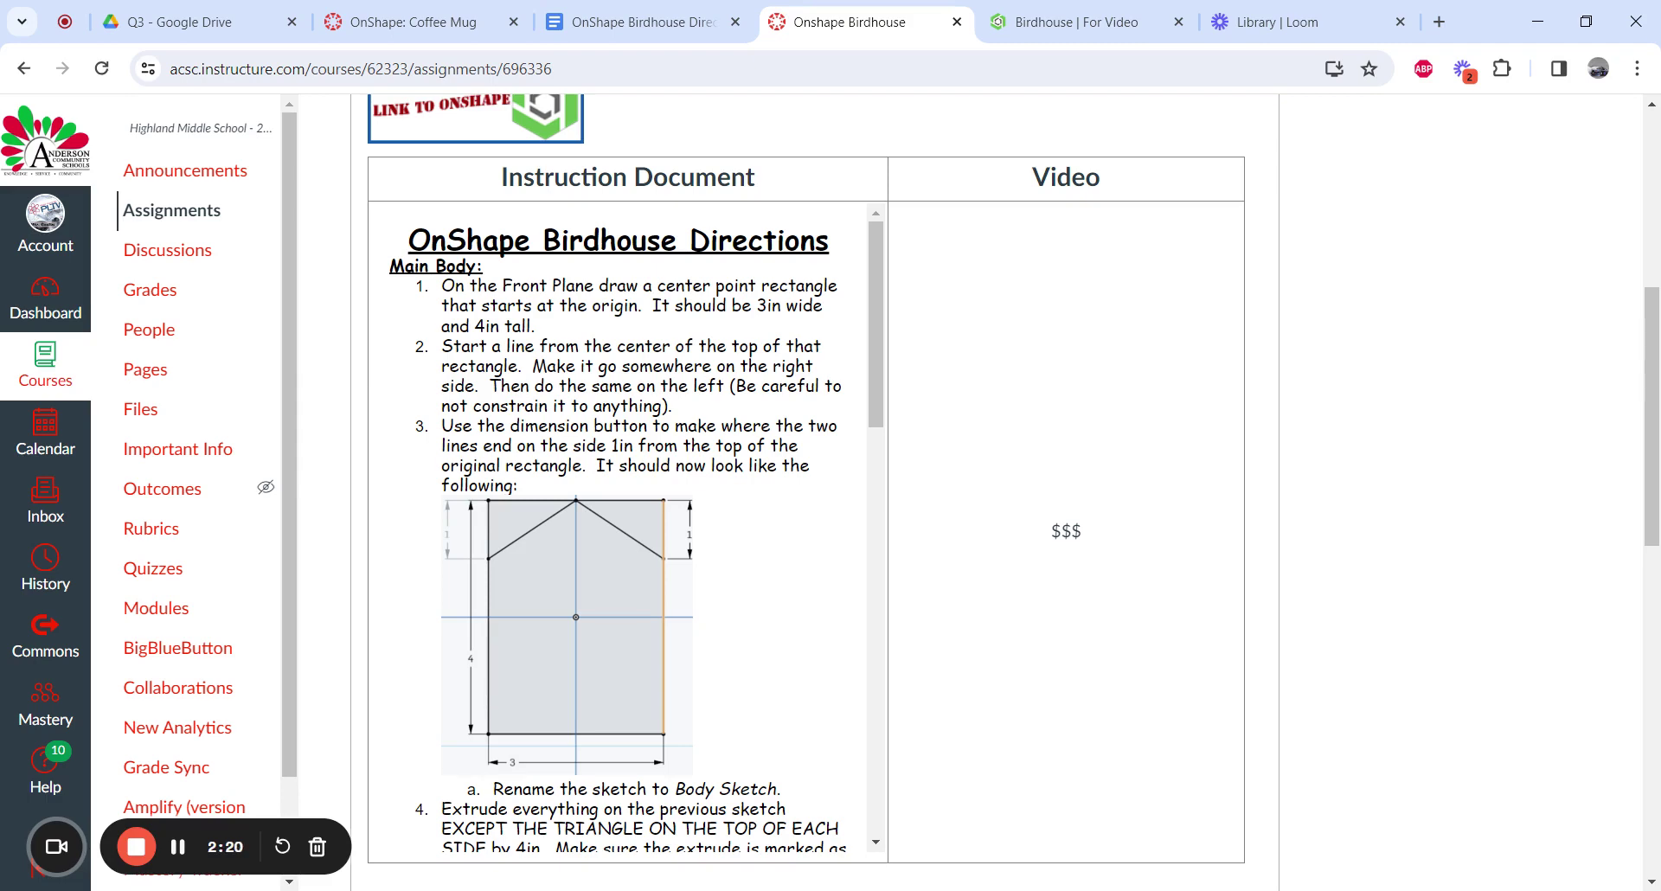
left_click_drag(506, 425, 612, 466)
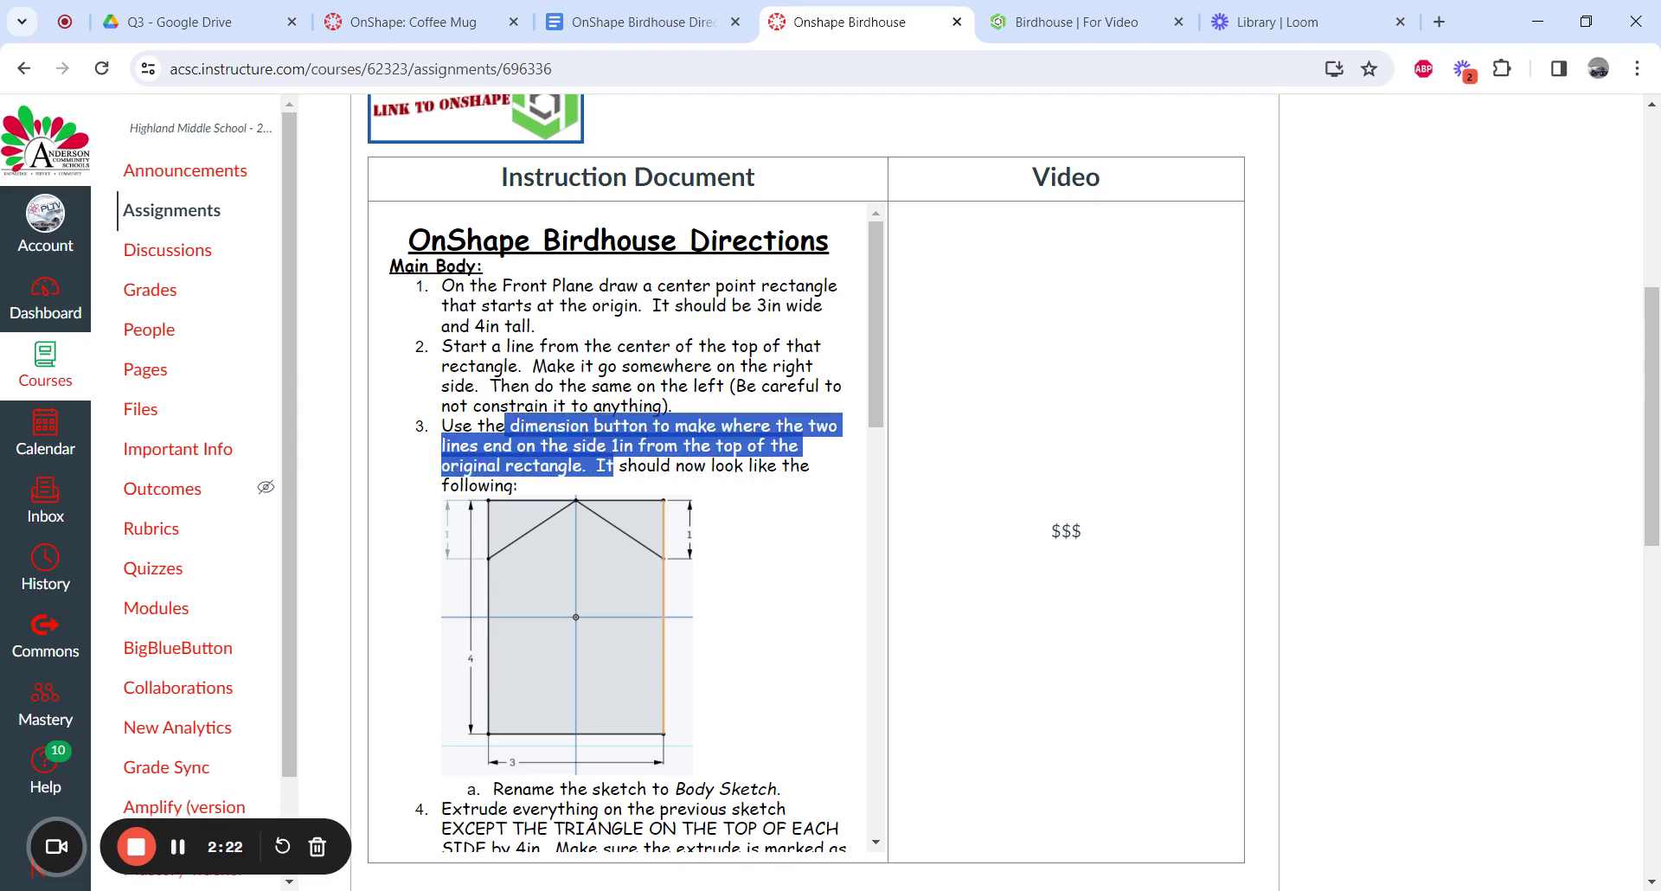
left_click(612, 465)
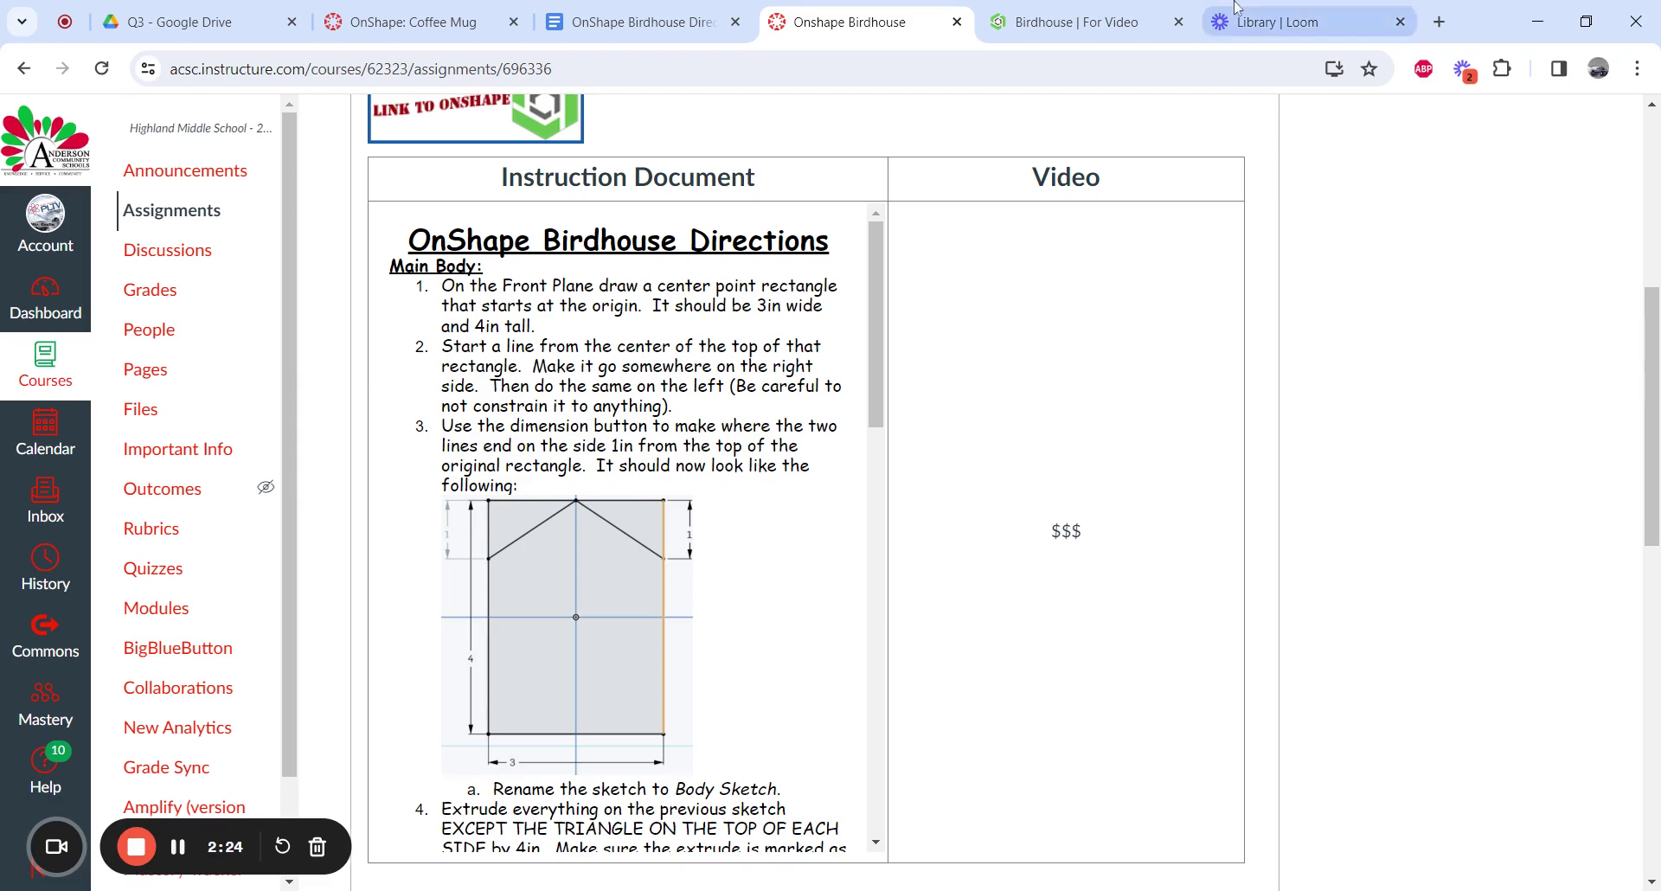
left_click(1125, 17)
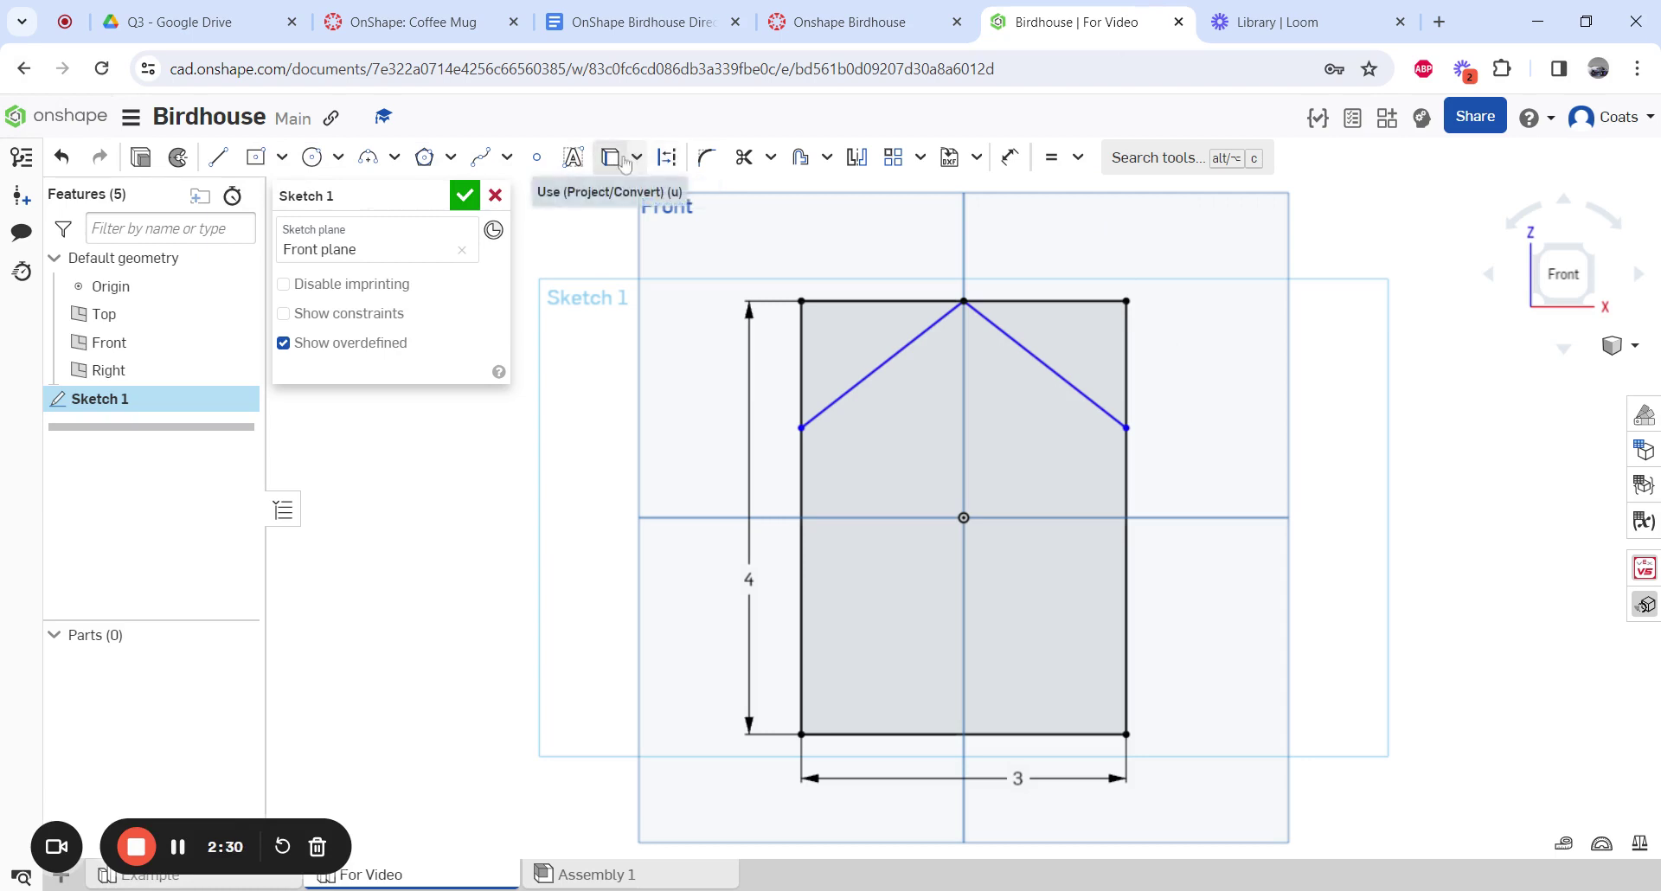
Dimension the right roof line's lower end 1 in below the rectangle's top-right corner
key("d")
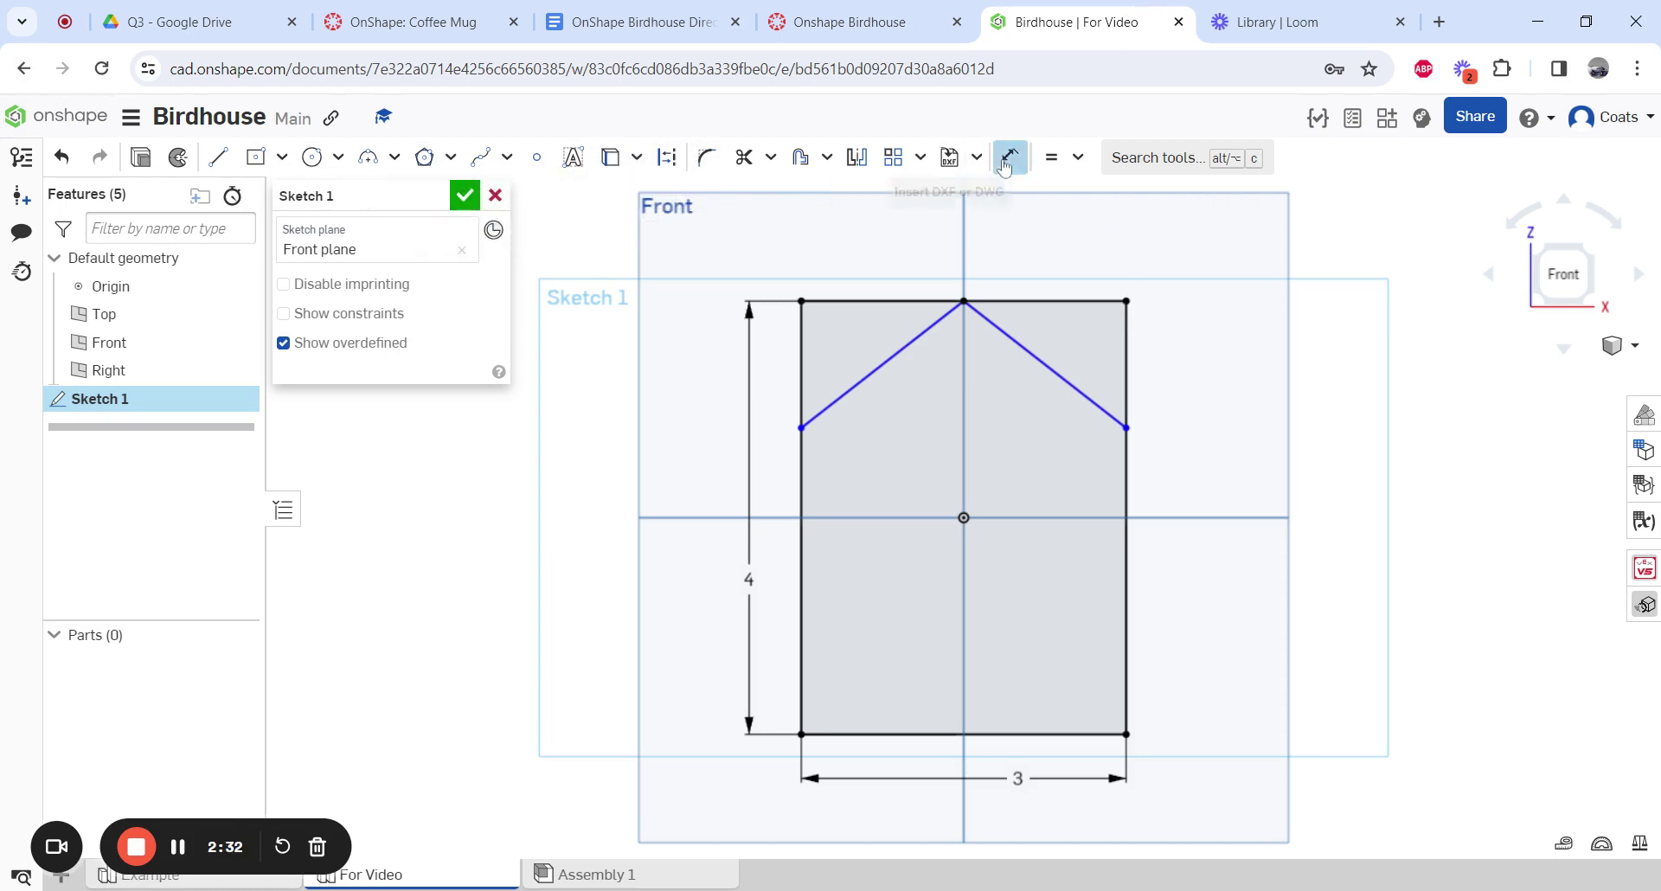
left_click(1126, 301)
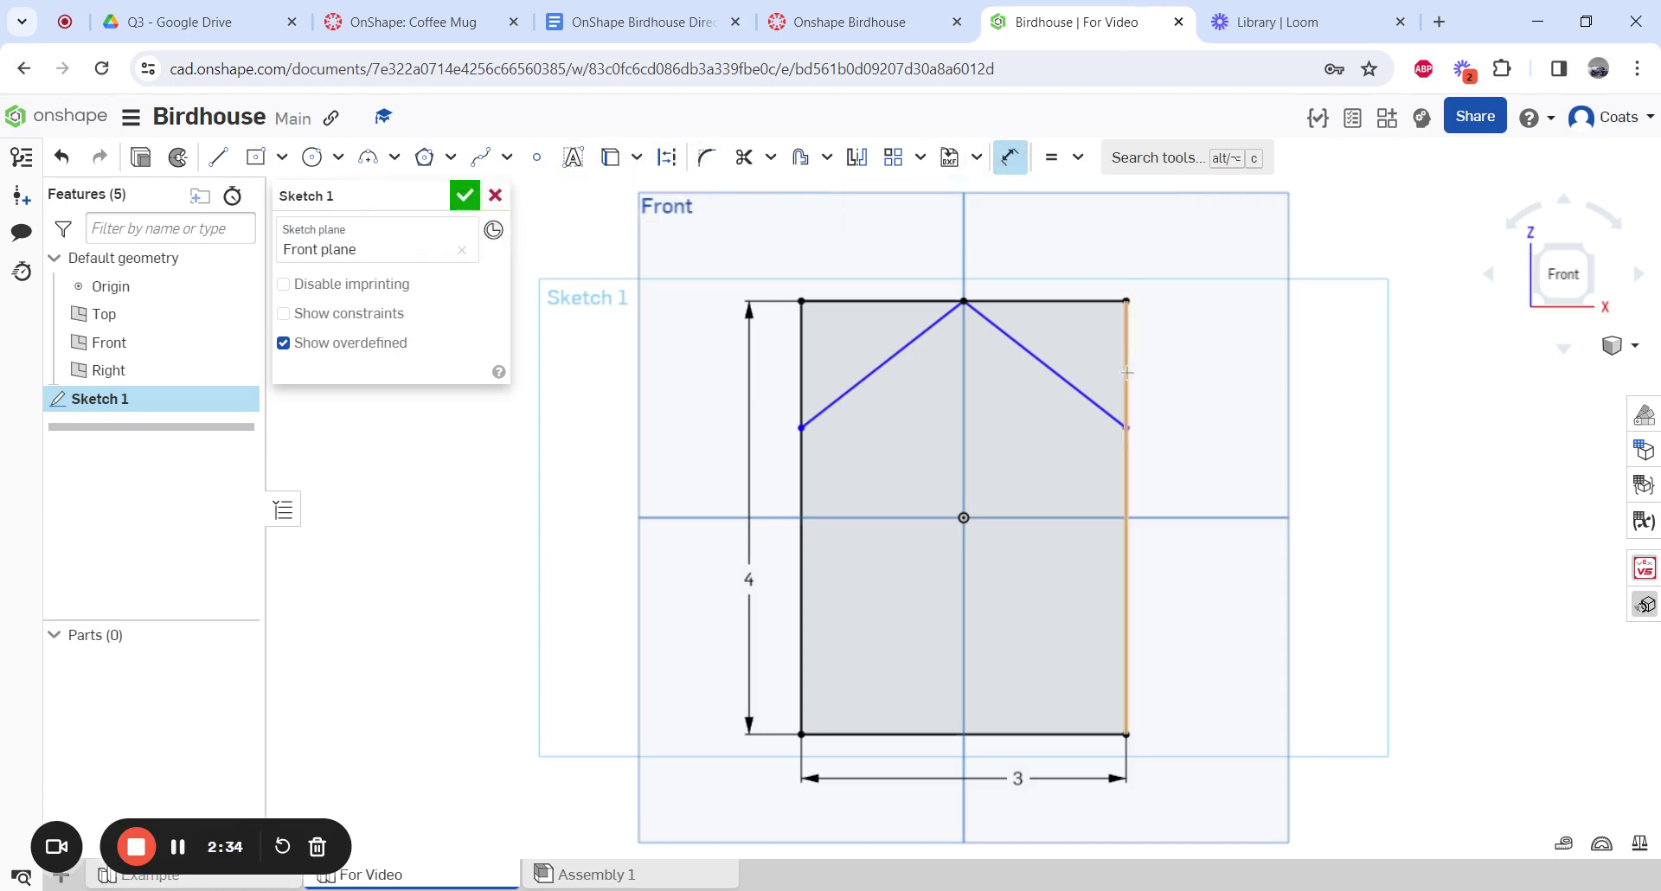
left_click(1126, 427)
left_click(1197, 383)
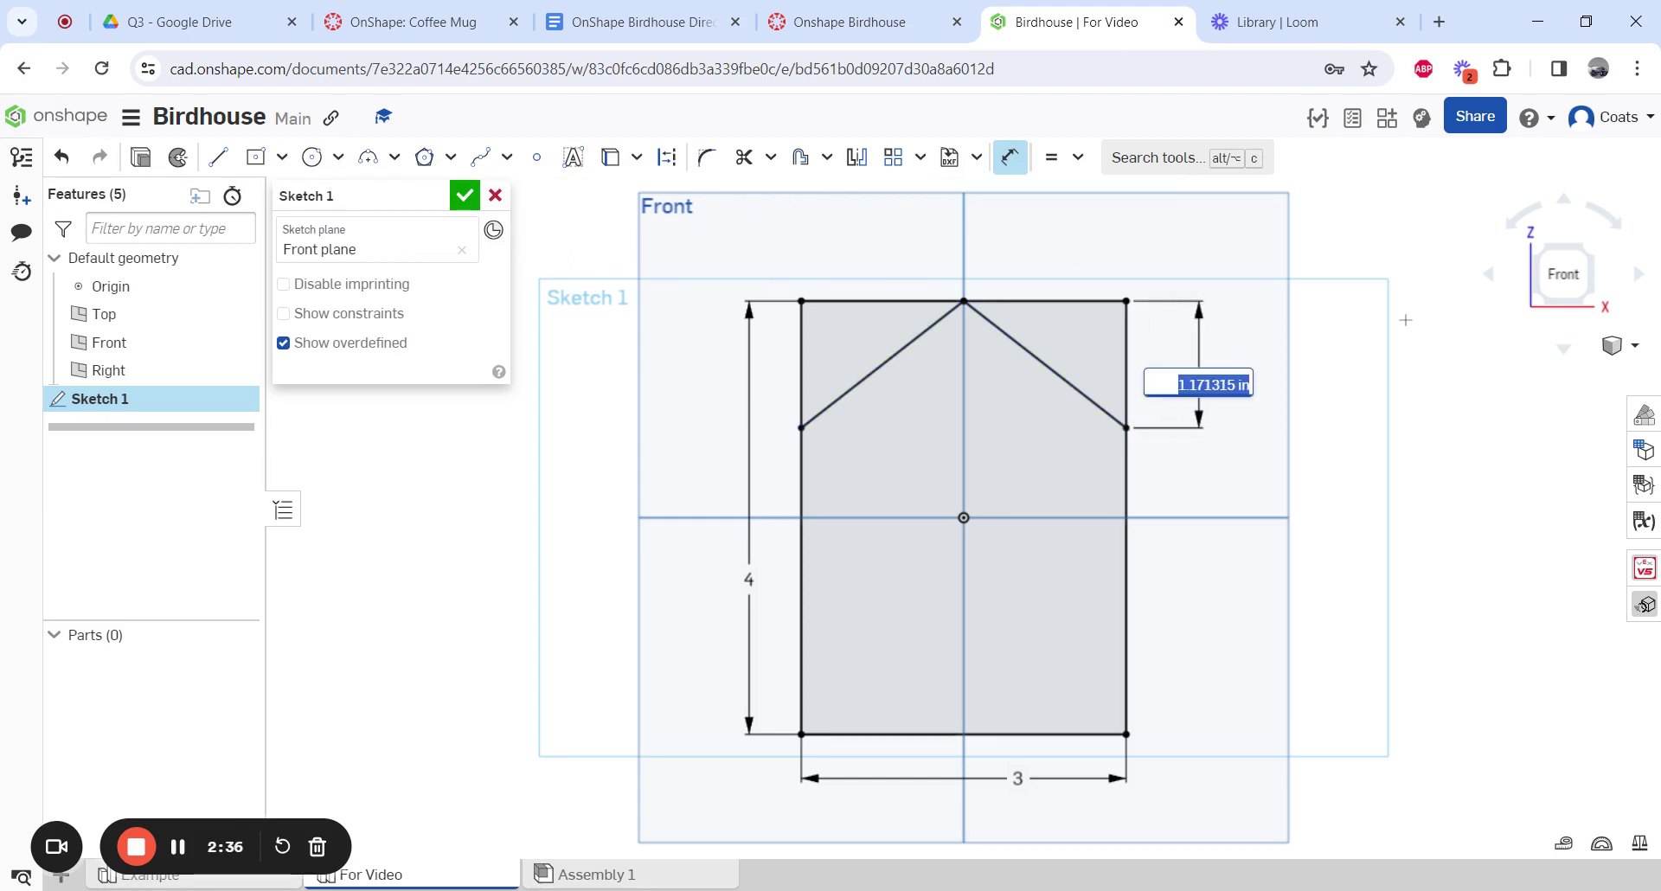
type("1")
key("Return")
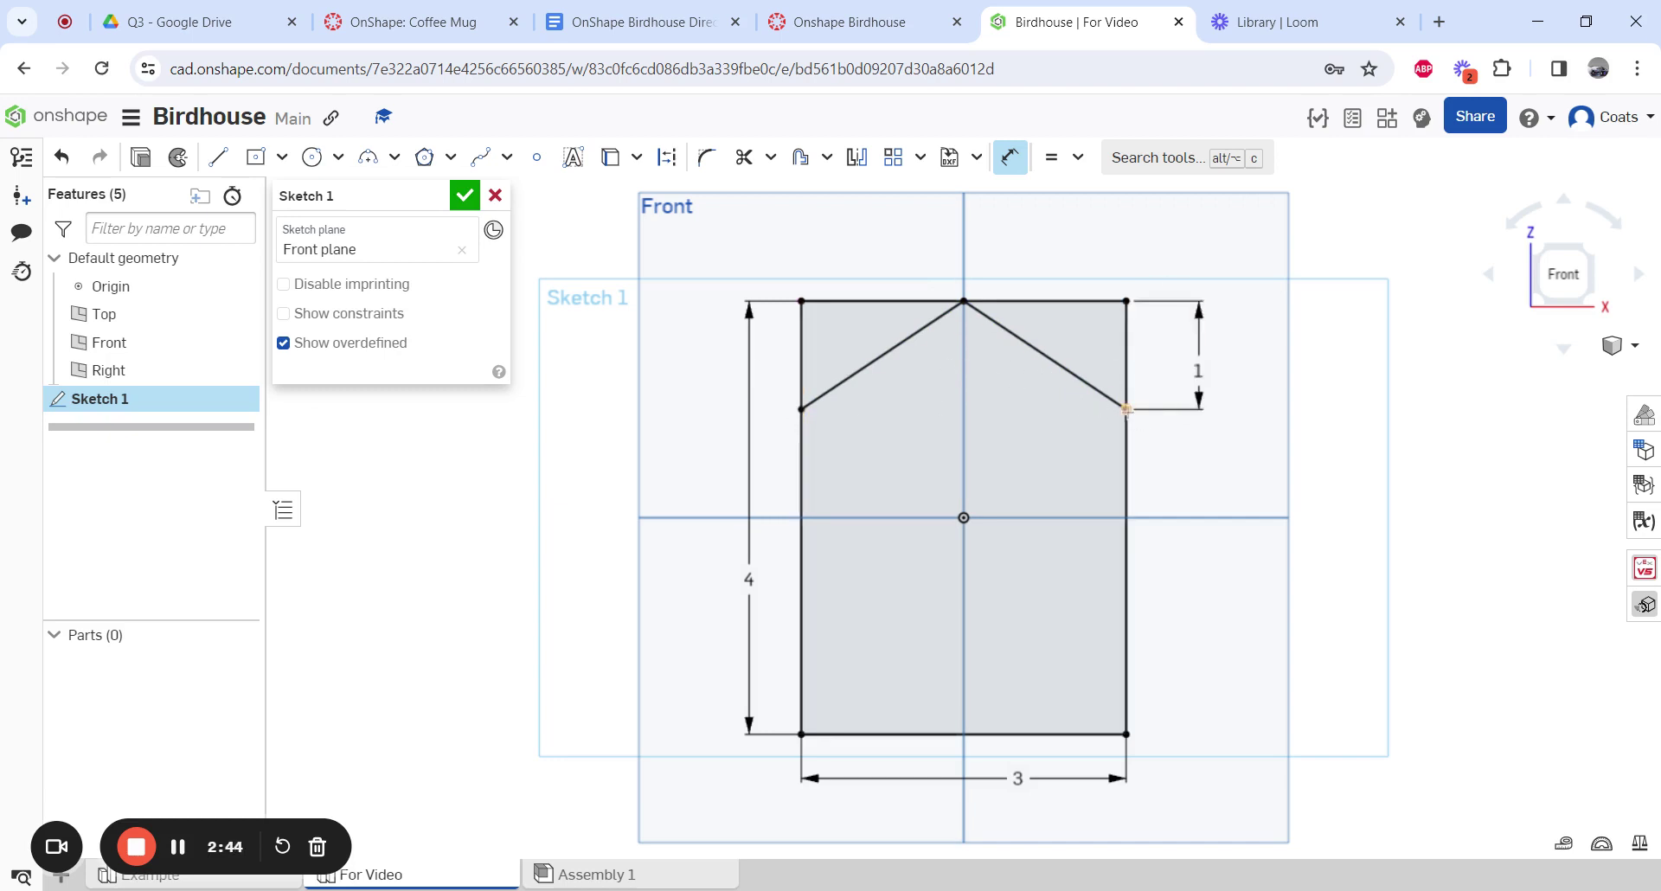
Add a matching vertical dimension on the left side, then undo it
left_click(802, 301)
left_click(801, 409)
left_click(705, 410)
key("Return")
key("Escape")
key("ctrl+z")
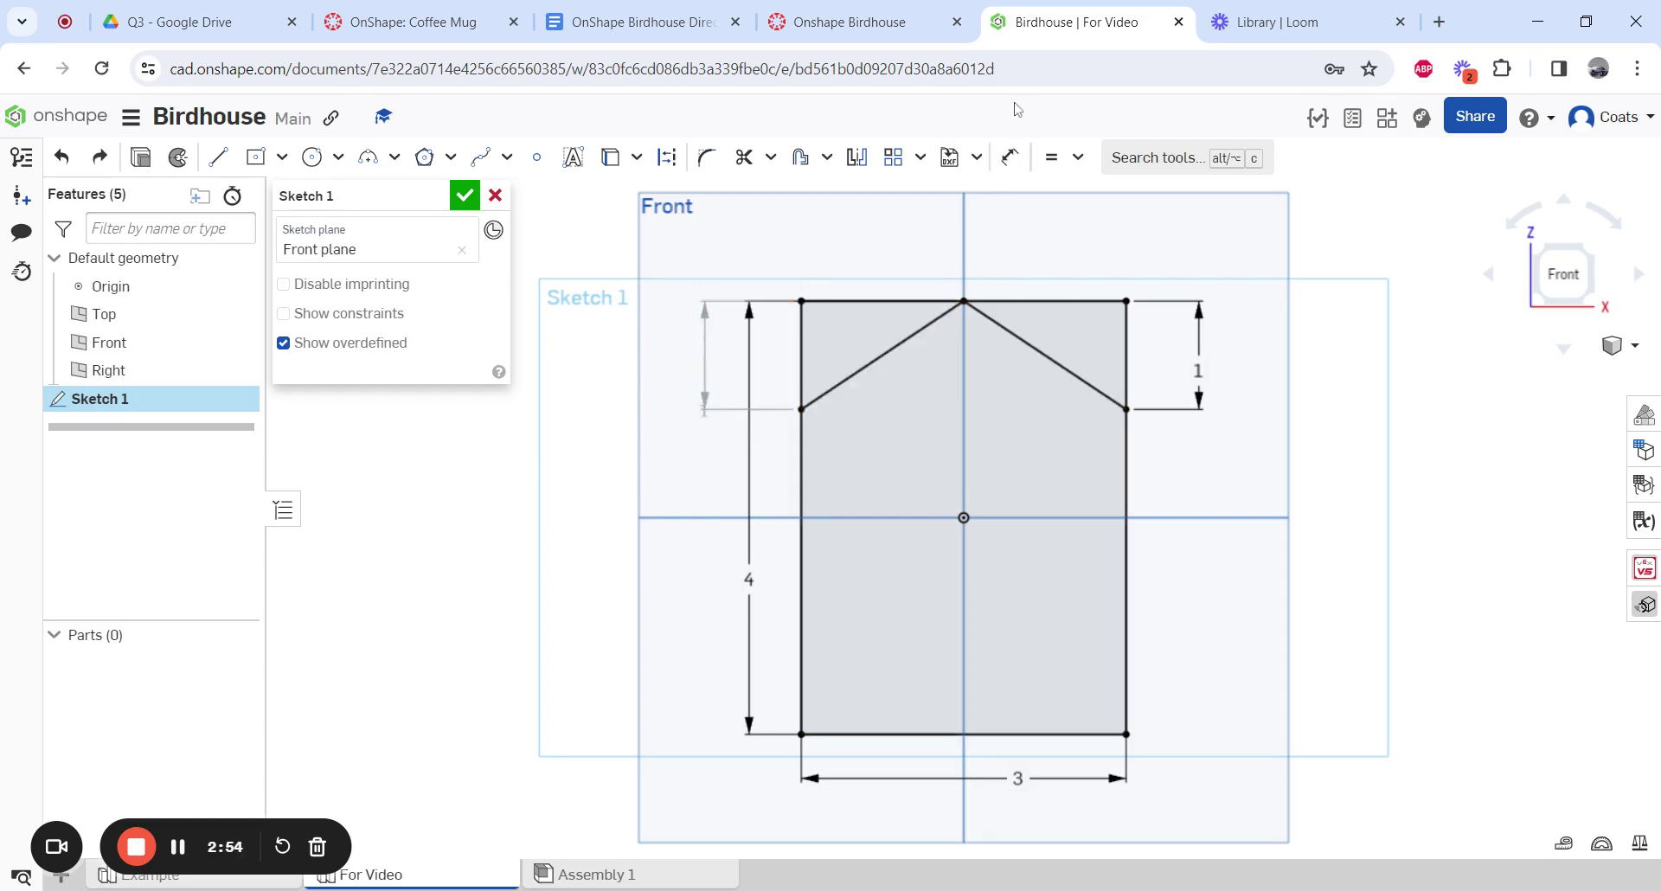
left_click(855, 16)
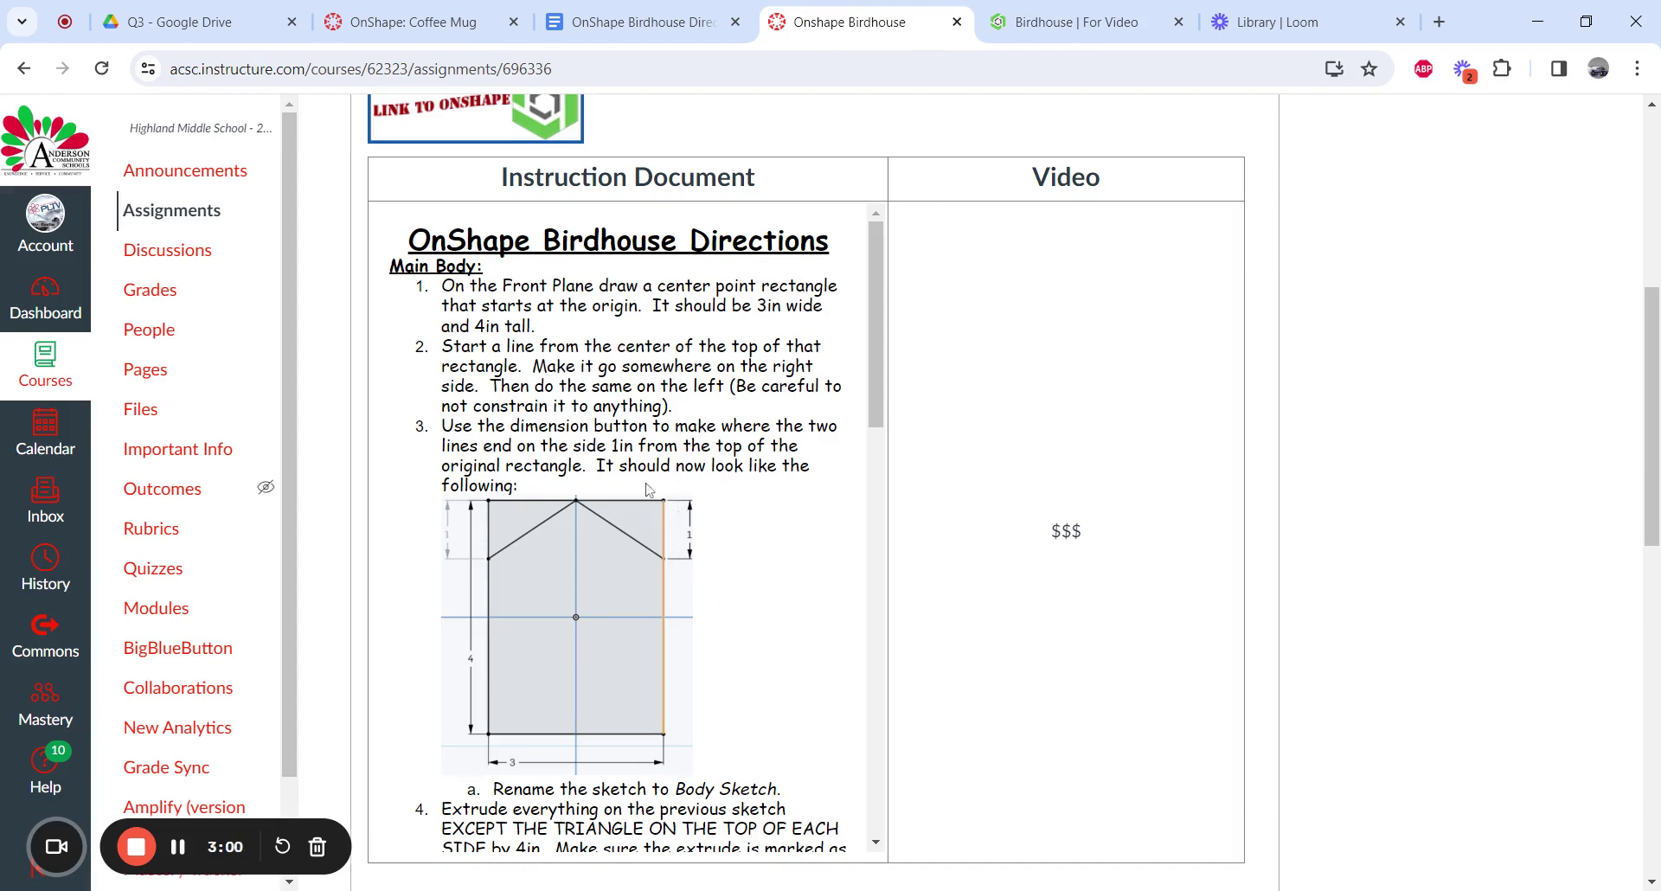
Scroll the Canvas directions to steps 3a and 4 on renaming and extruding the sketch
scroll(637, 670, "down", 3)
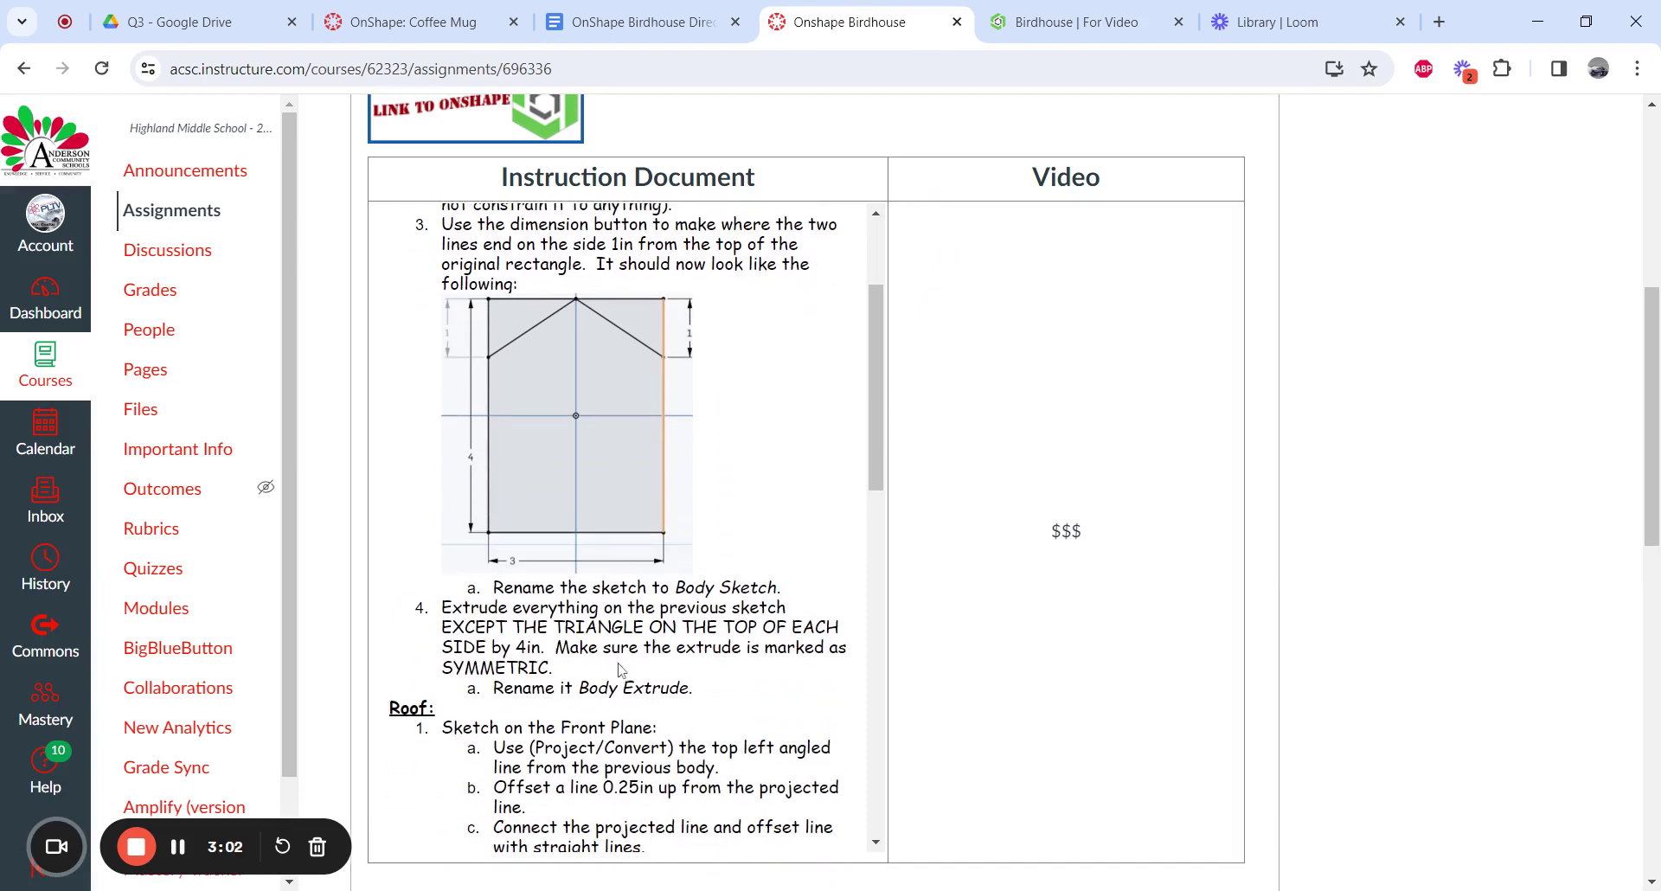
left_click_drag(523, 573, 629, 573)
left_click(628, 573)
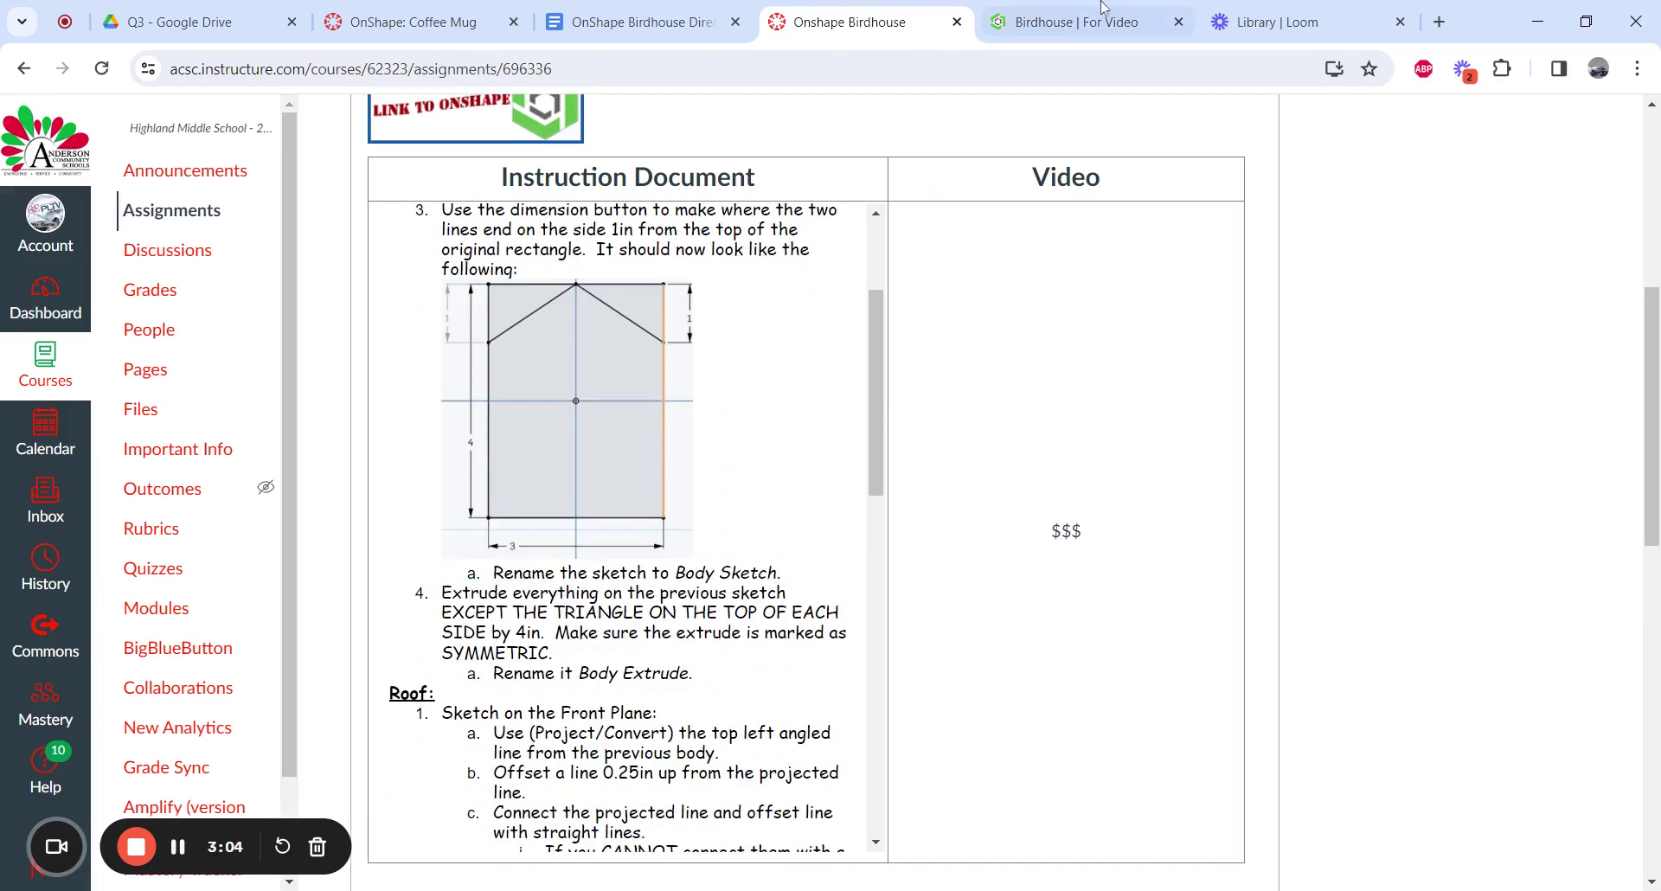
left_click(1072, 21)
Rename Sketch 1 to 'Body Sketch' and finish the sketch
left_click(440, 199)
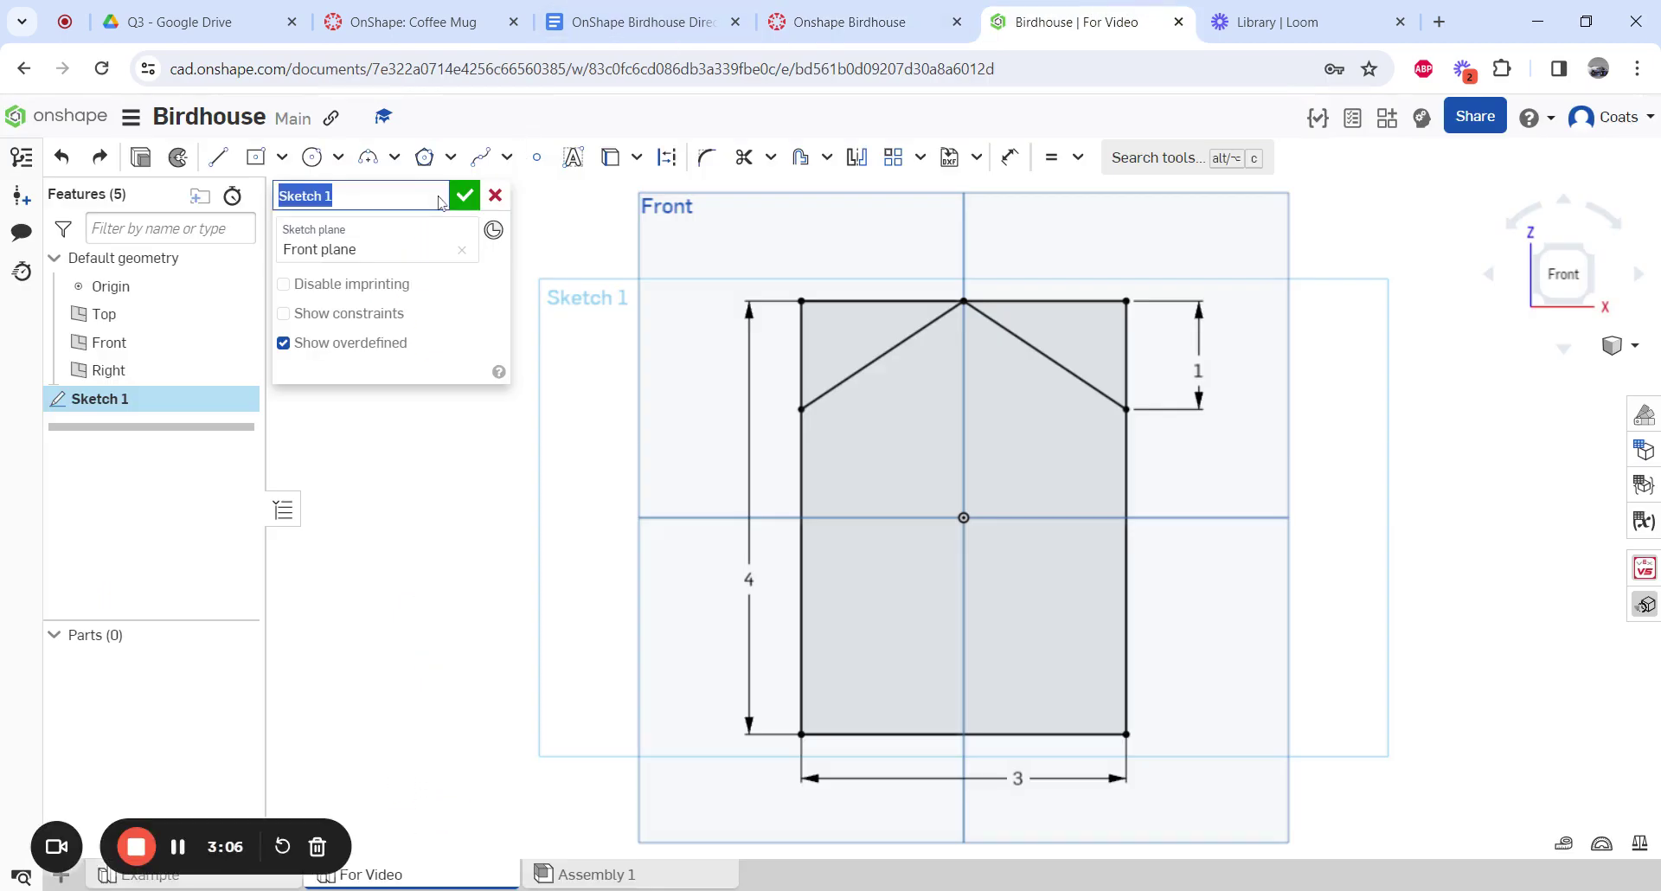
type("Body Sketc")
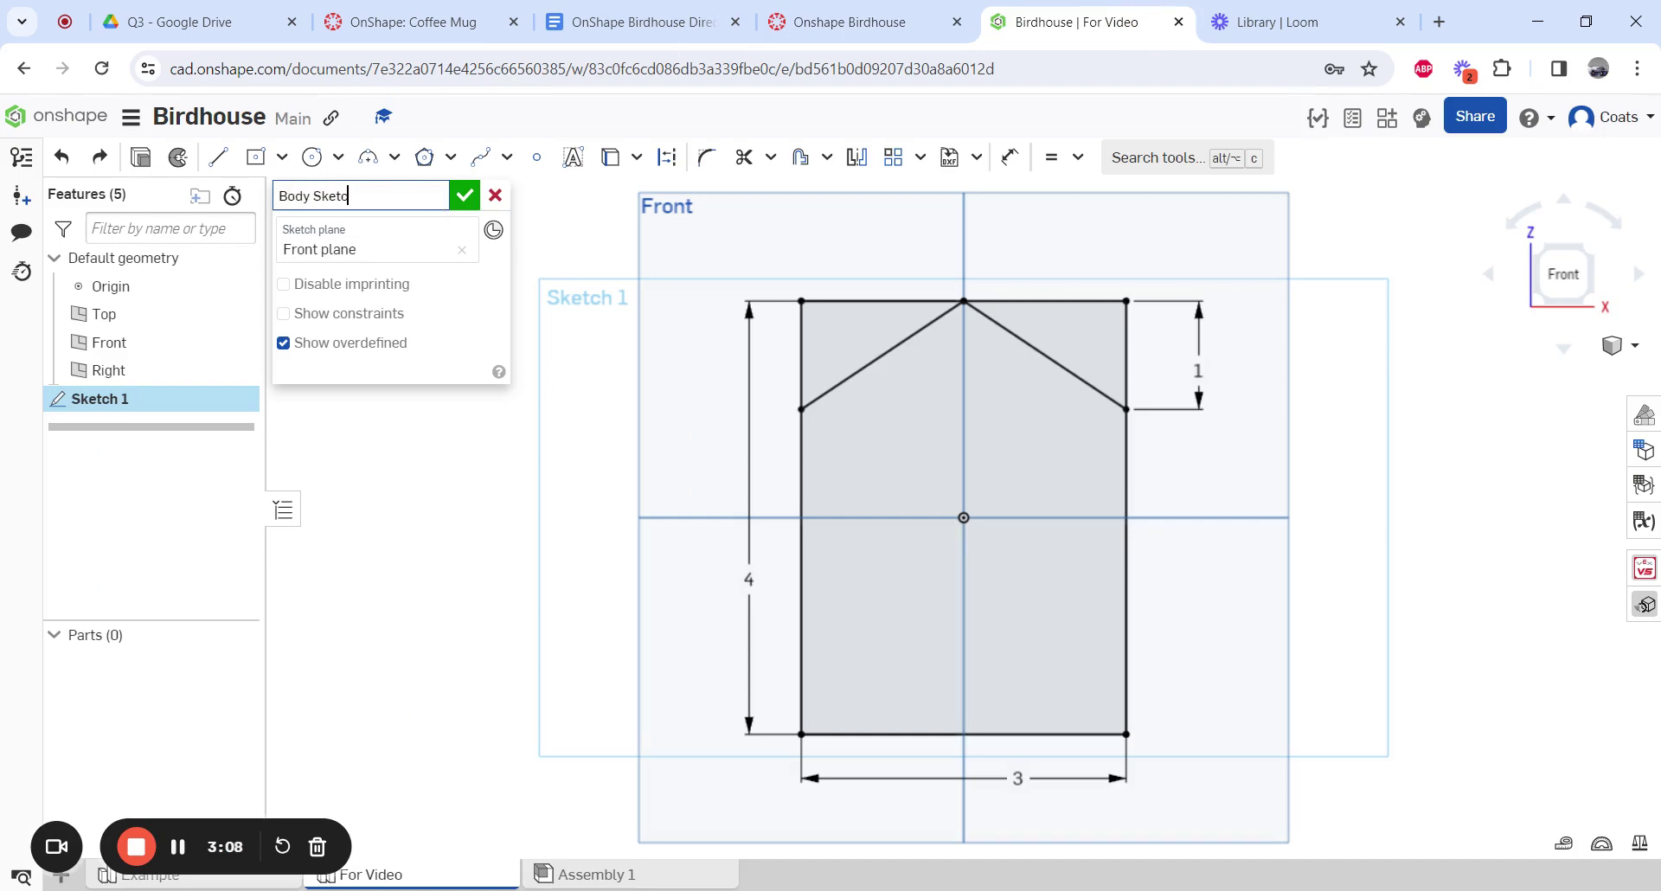
left_click(465, 198)
left_click(870, 25)
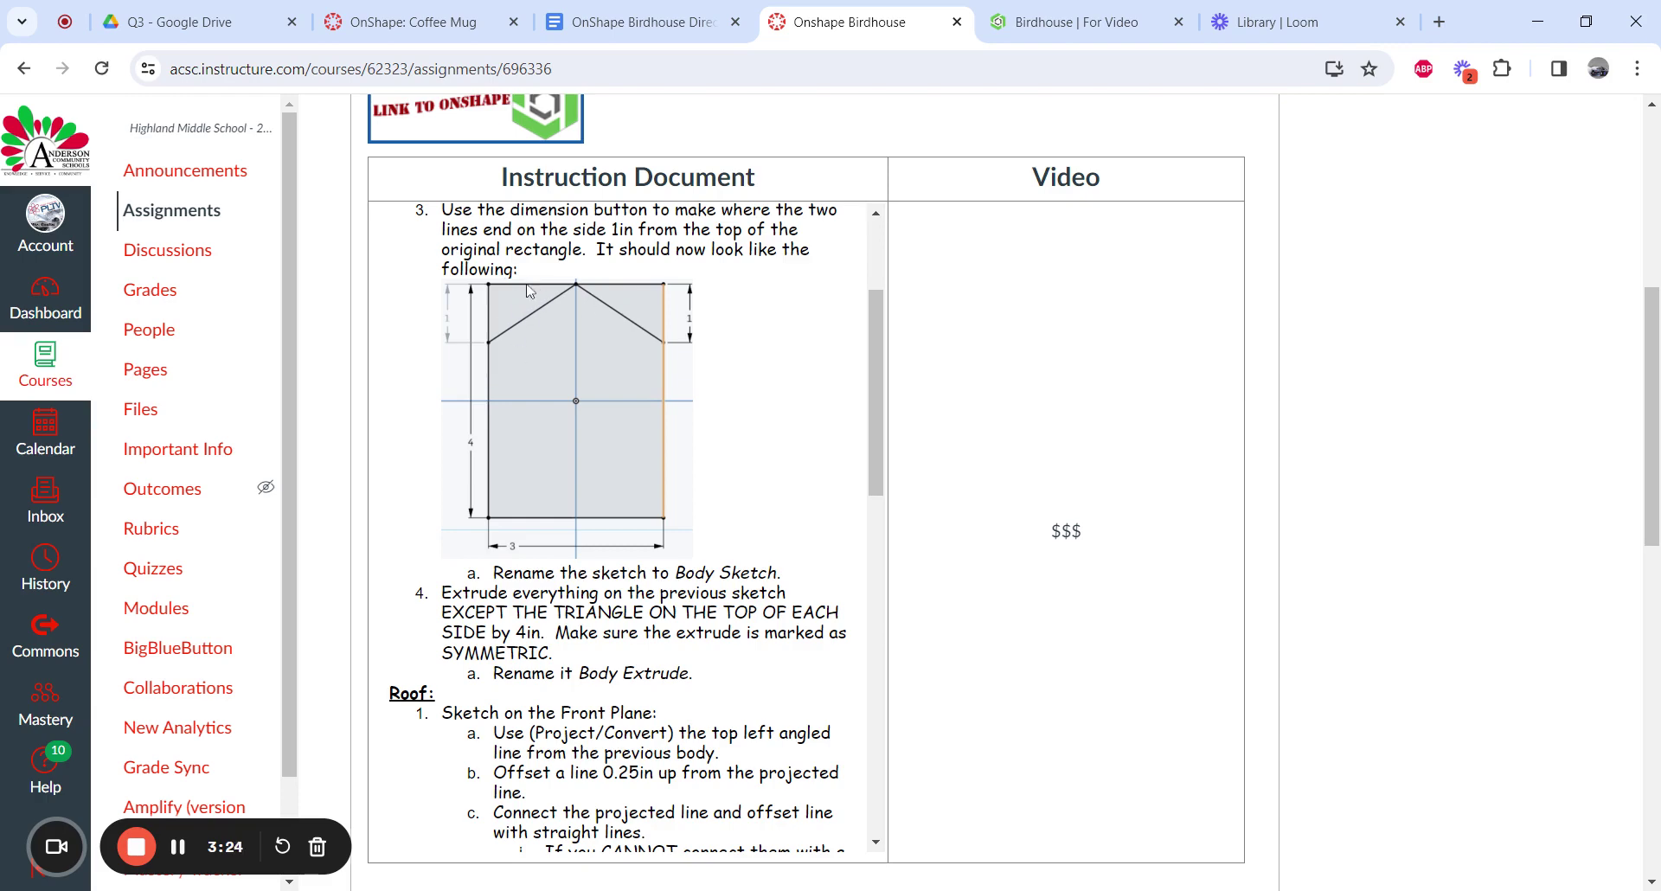
Go back to the Birdhouse For Video Part Studio after reading step 4
left_click(1014, 19)
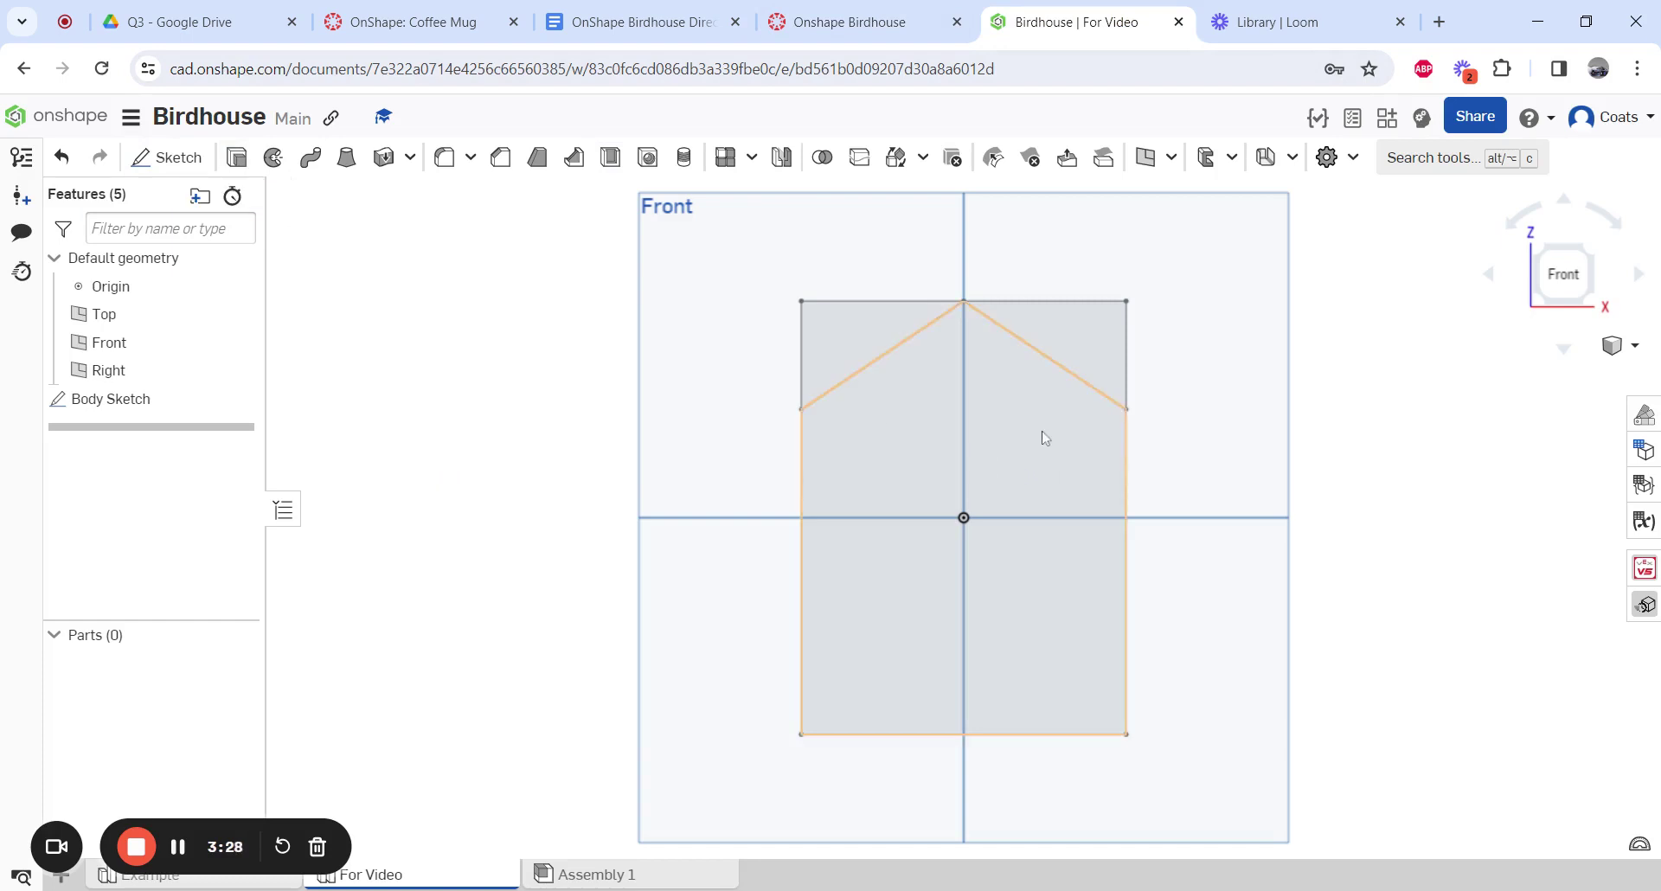
Extrude the Body Sketch symmetrically to a depth of 4 in
key("shift+e")
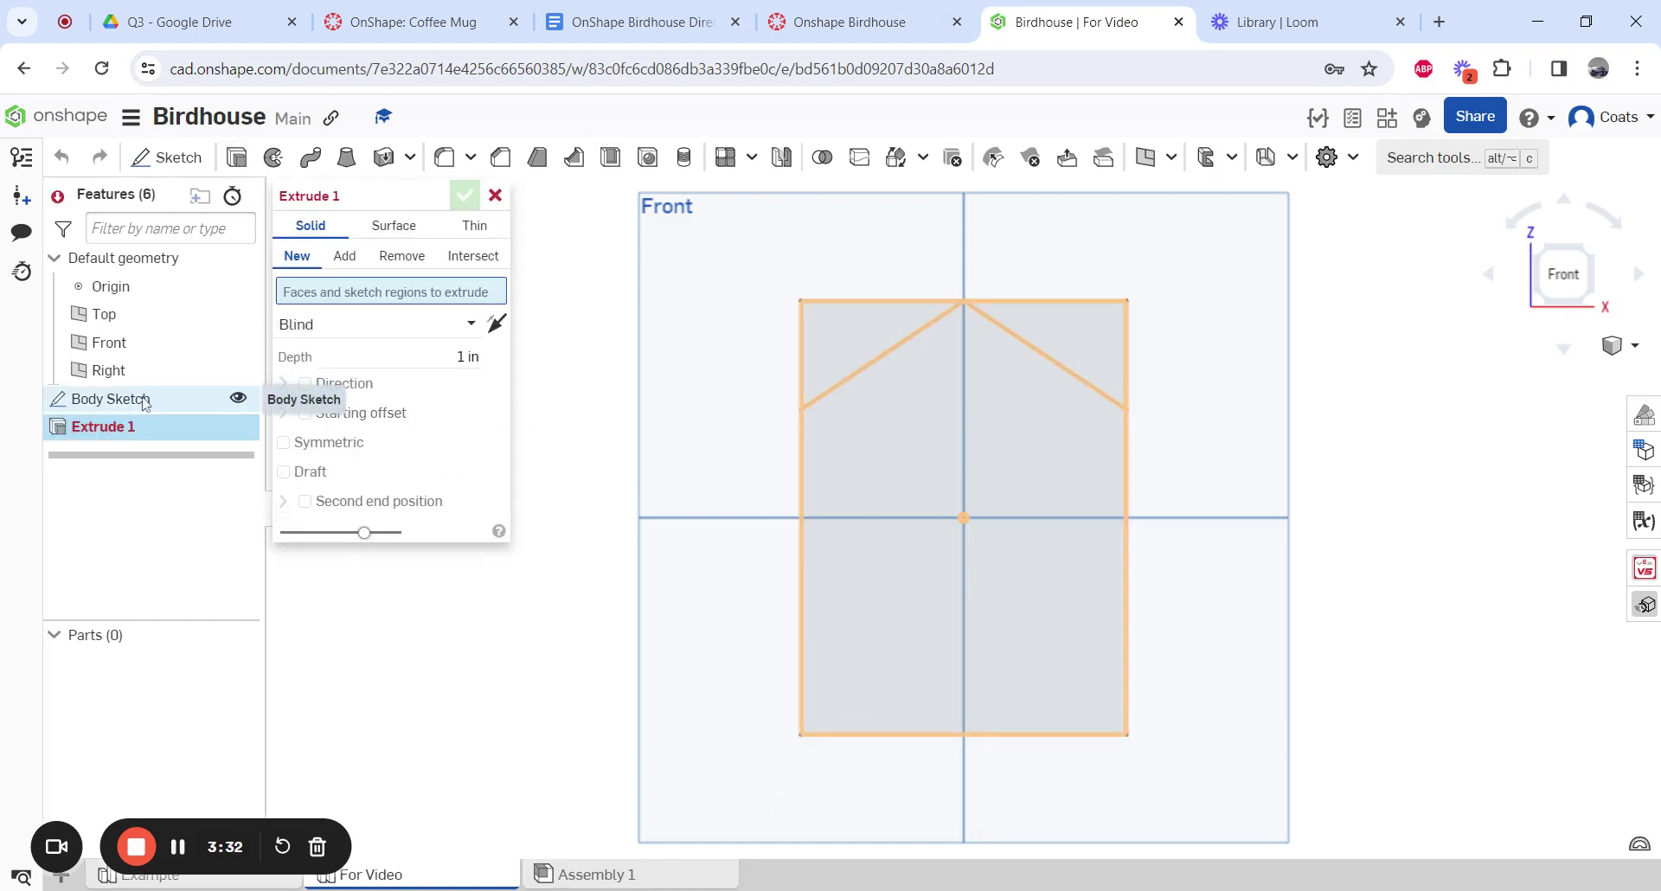
left_click(1028, 461)
right_click_drag(1342, 433, 1257, 440)
left_click(466, 376)
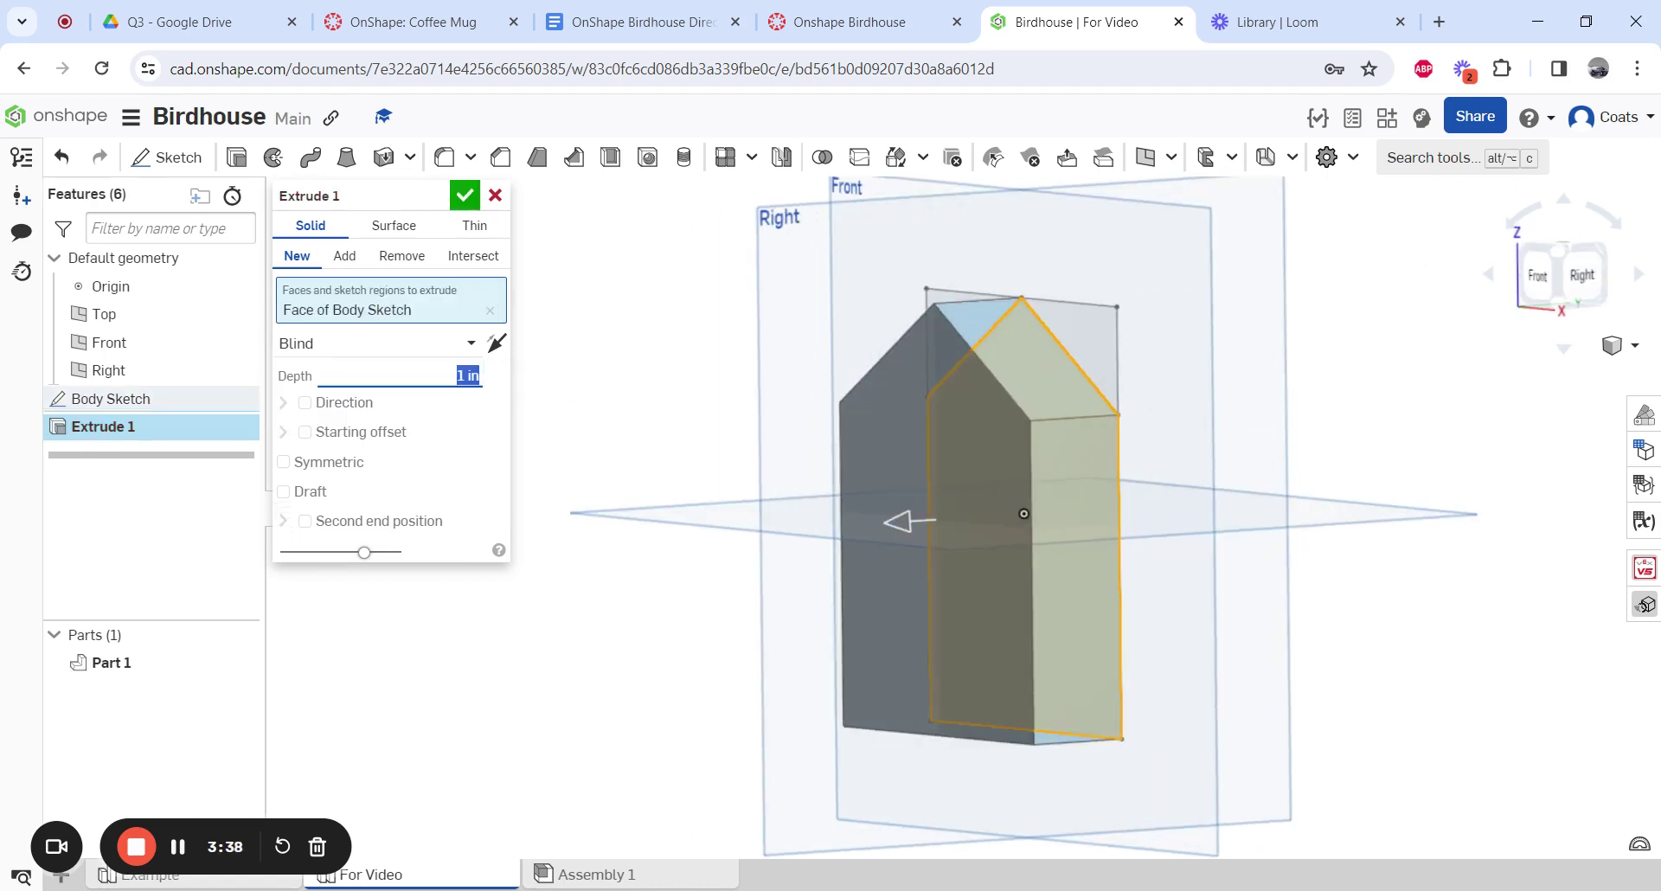
type("4")
key("Return")
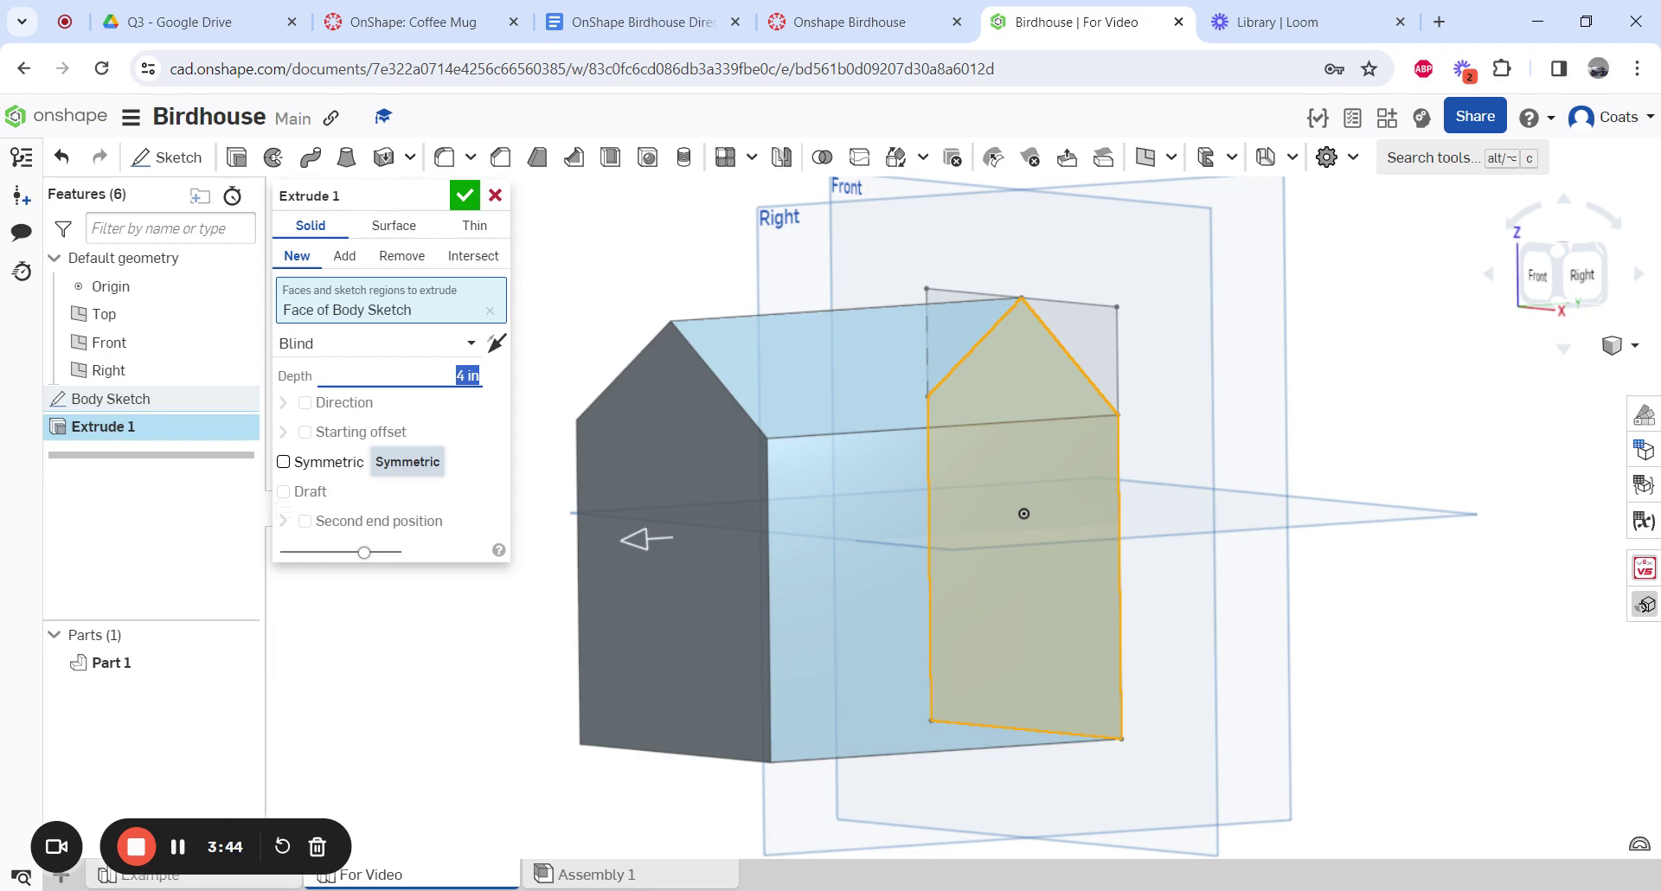
left_click(283, 462)
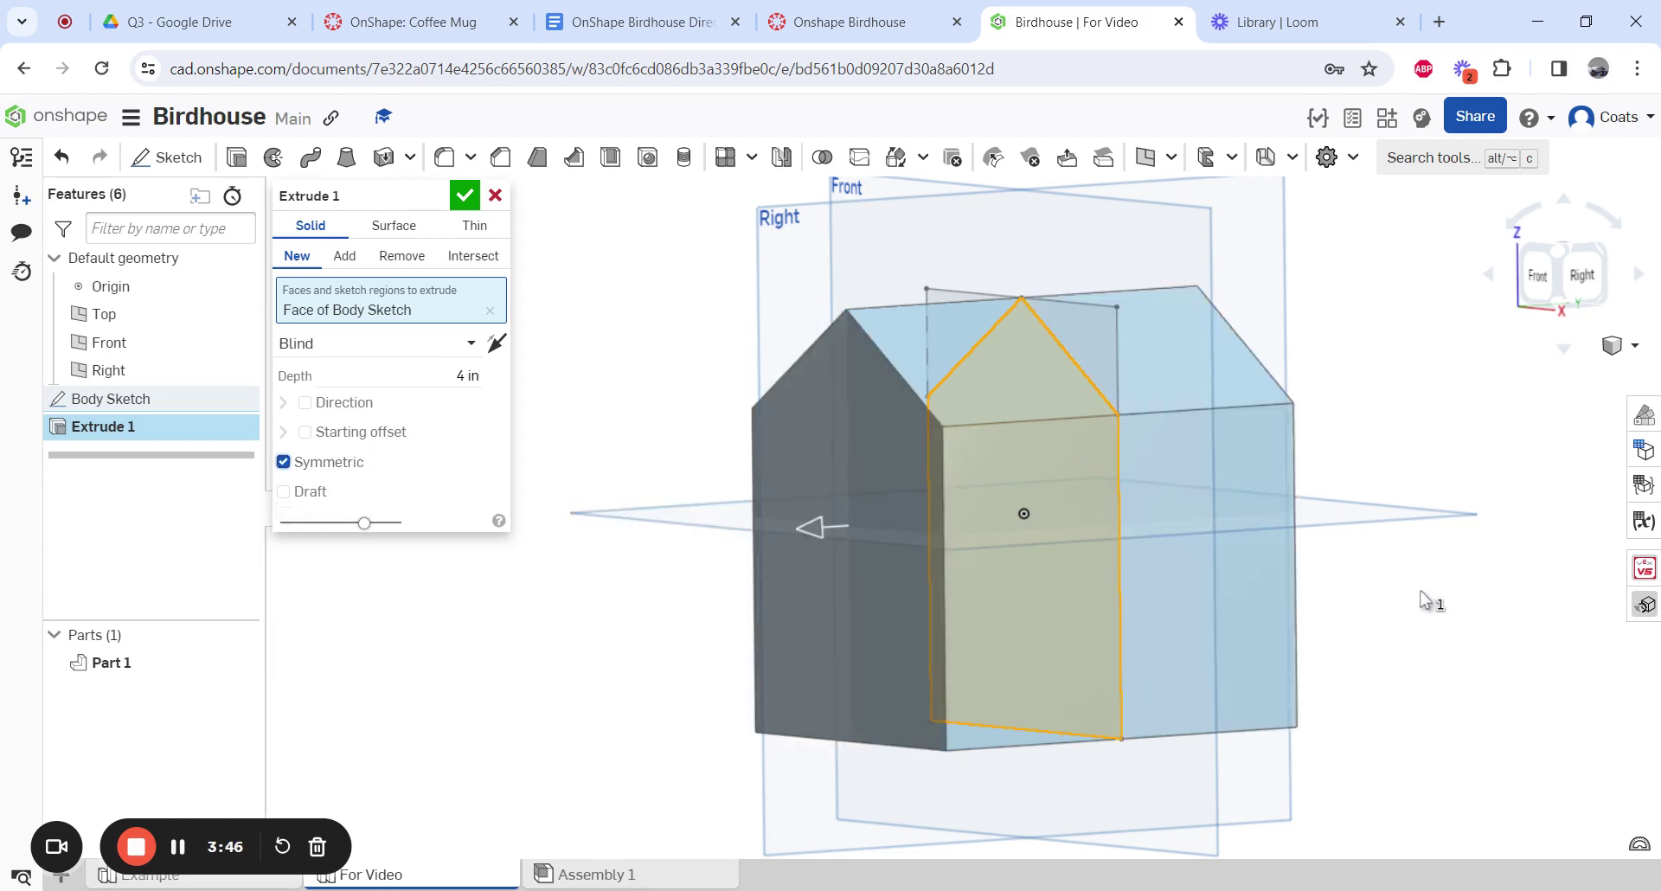
right_click_drag(1428, 597, 1373, 601)
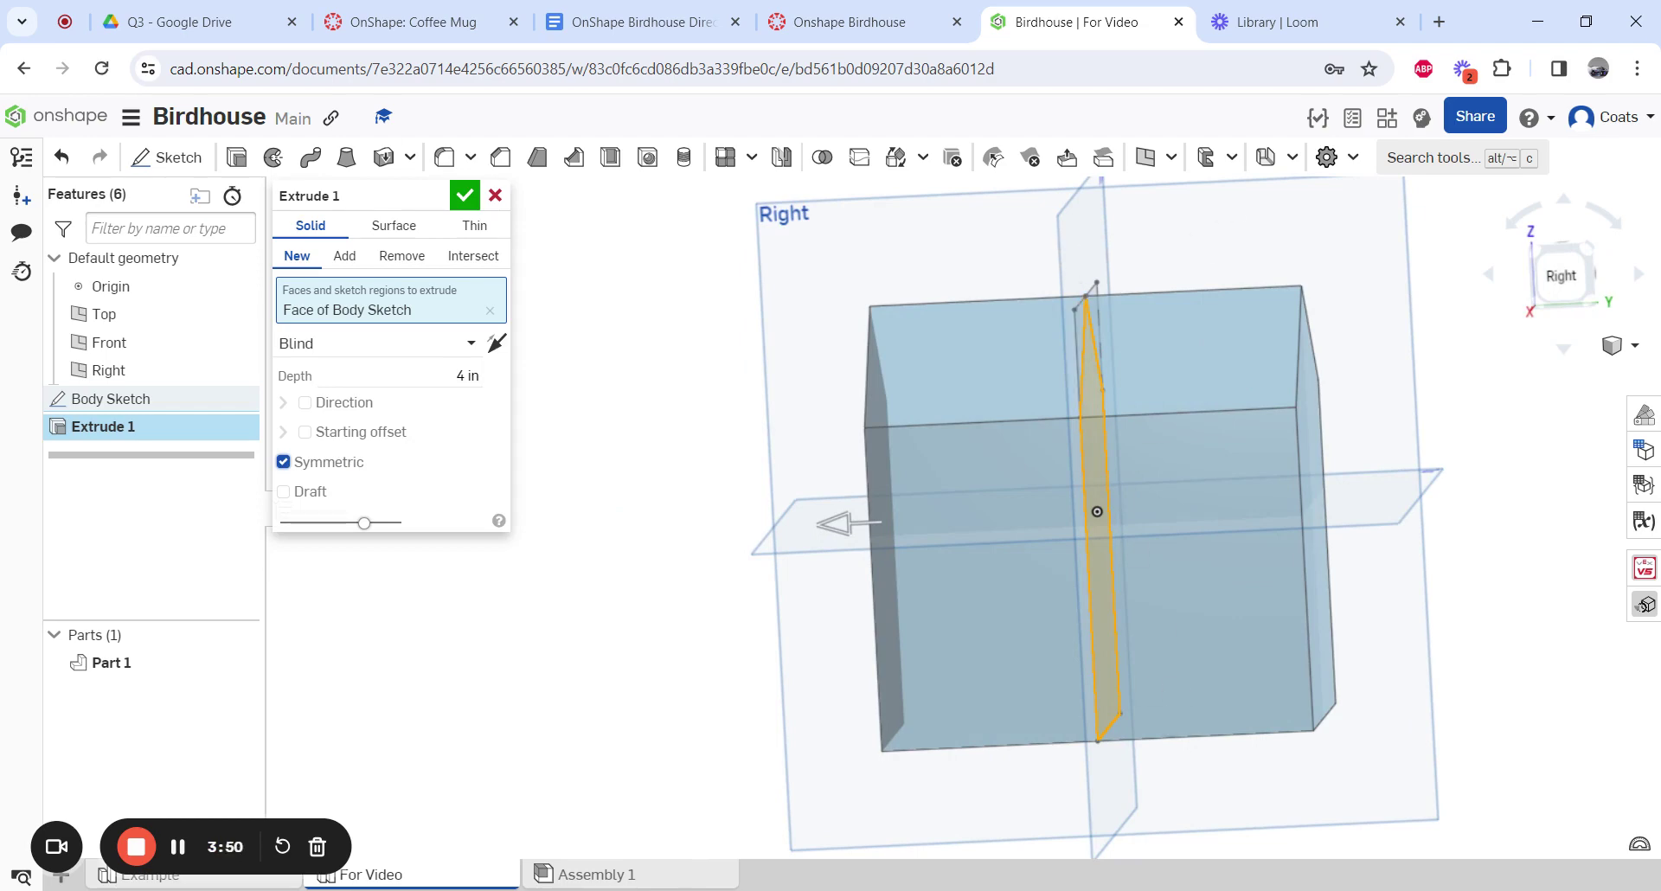
left_click(465, 195)
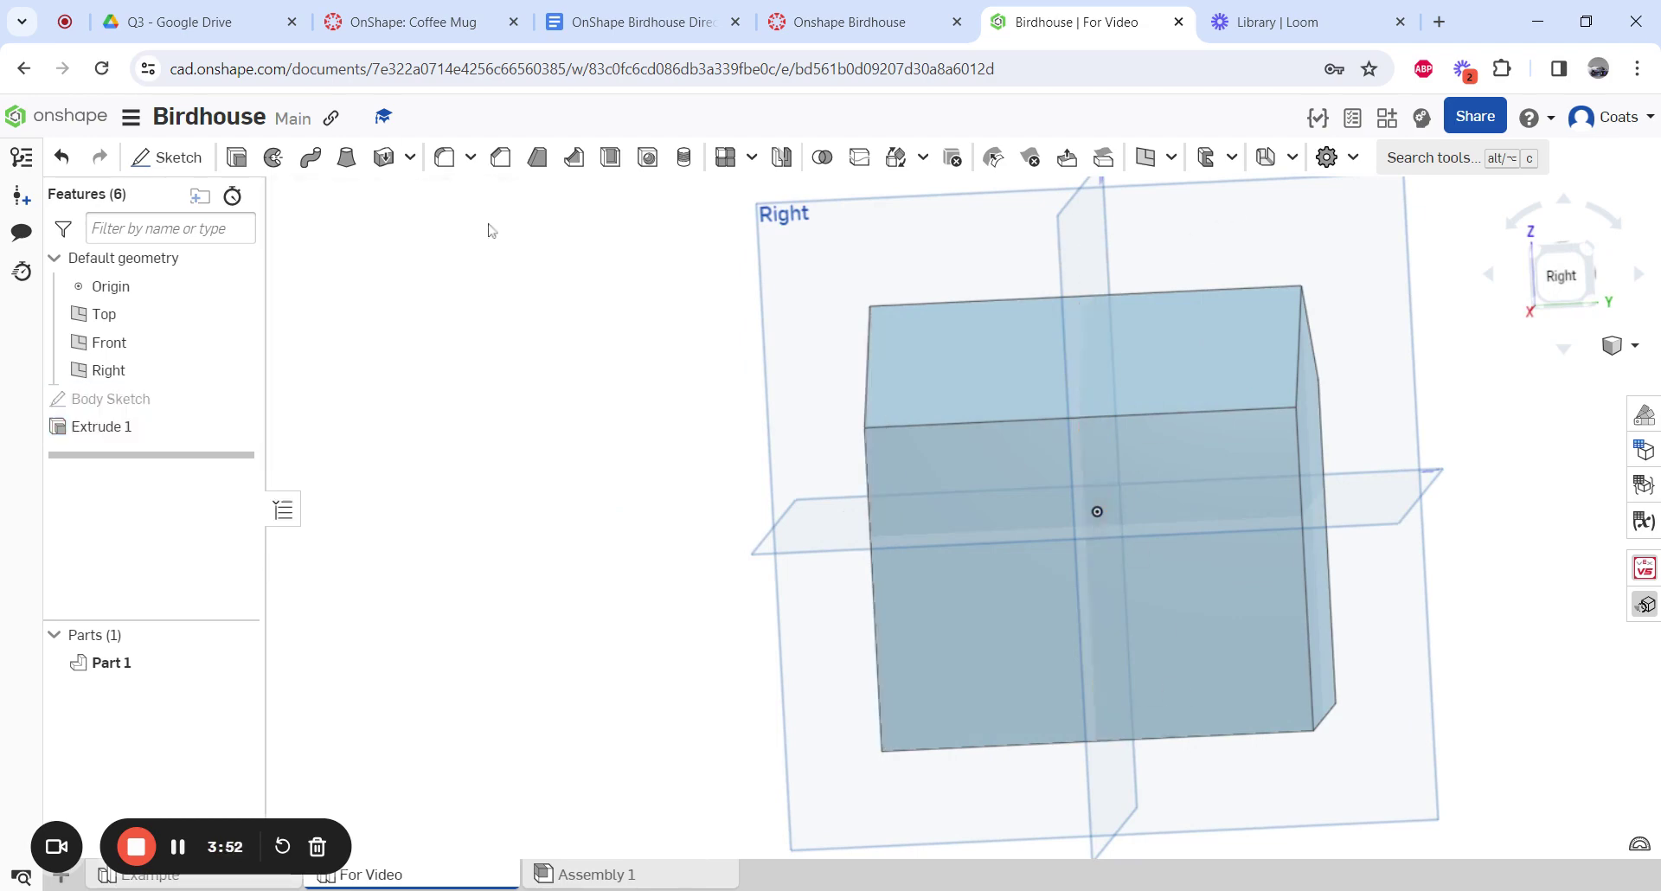
key("shift+7")
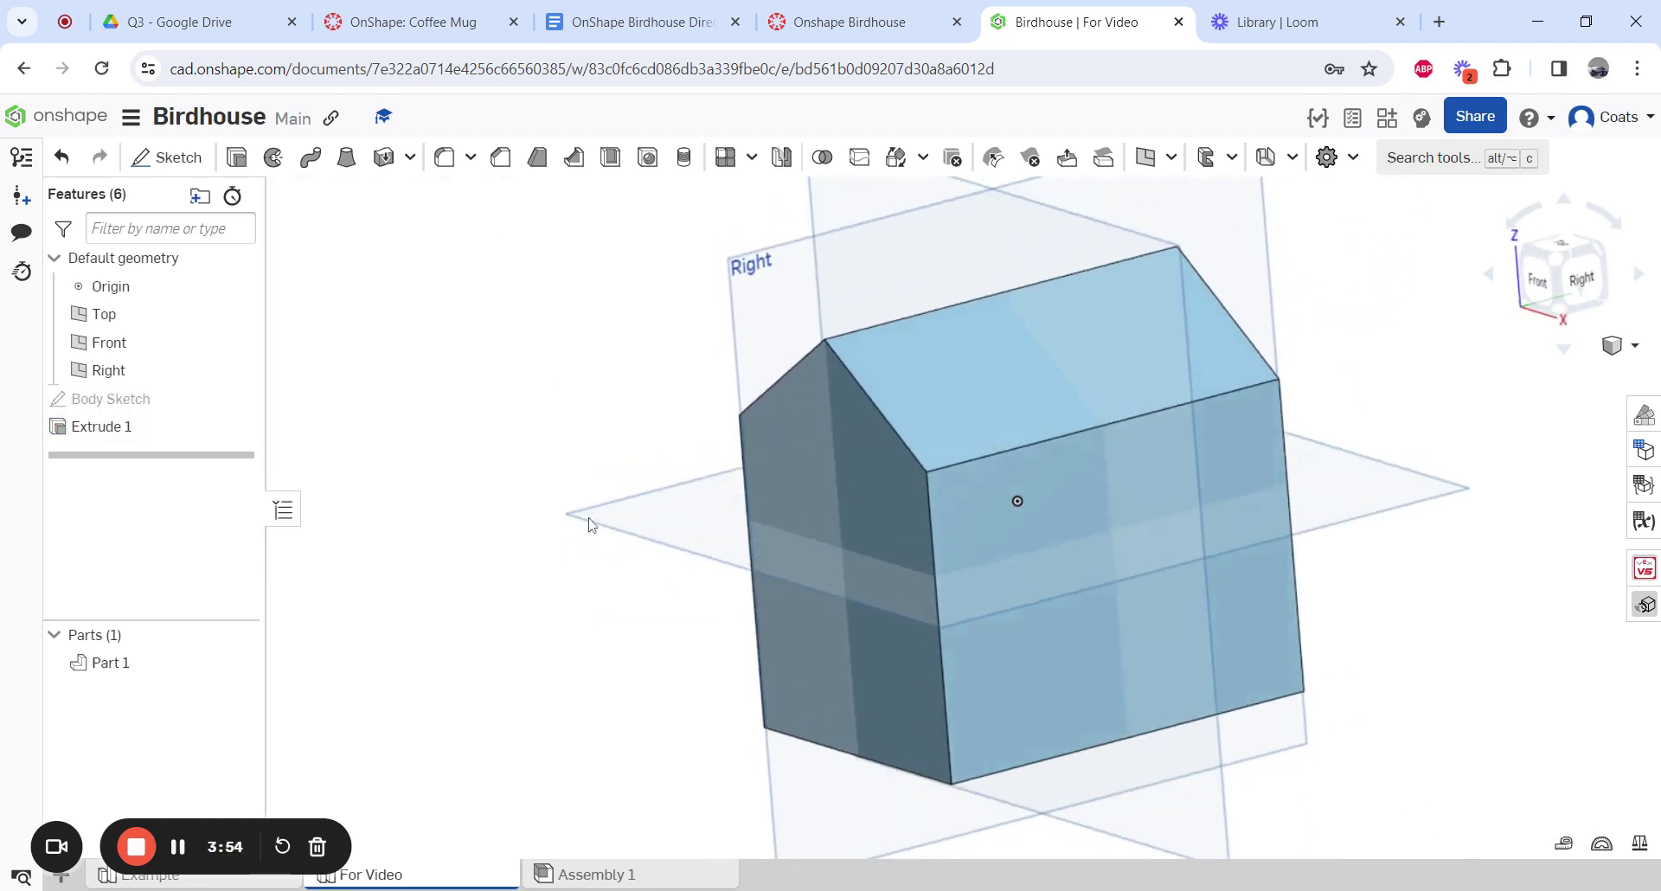
Rename the Extrude 1 feature to 'Body'
right_click(141, 434)
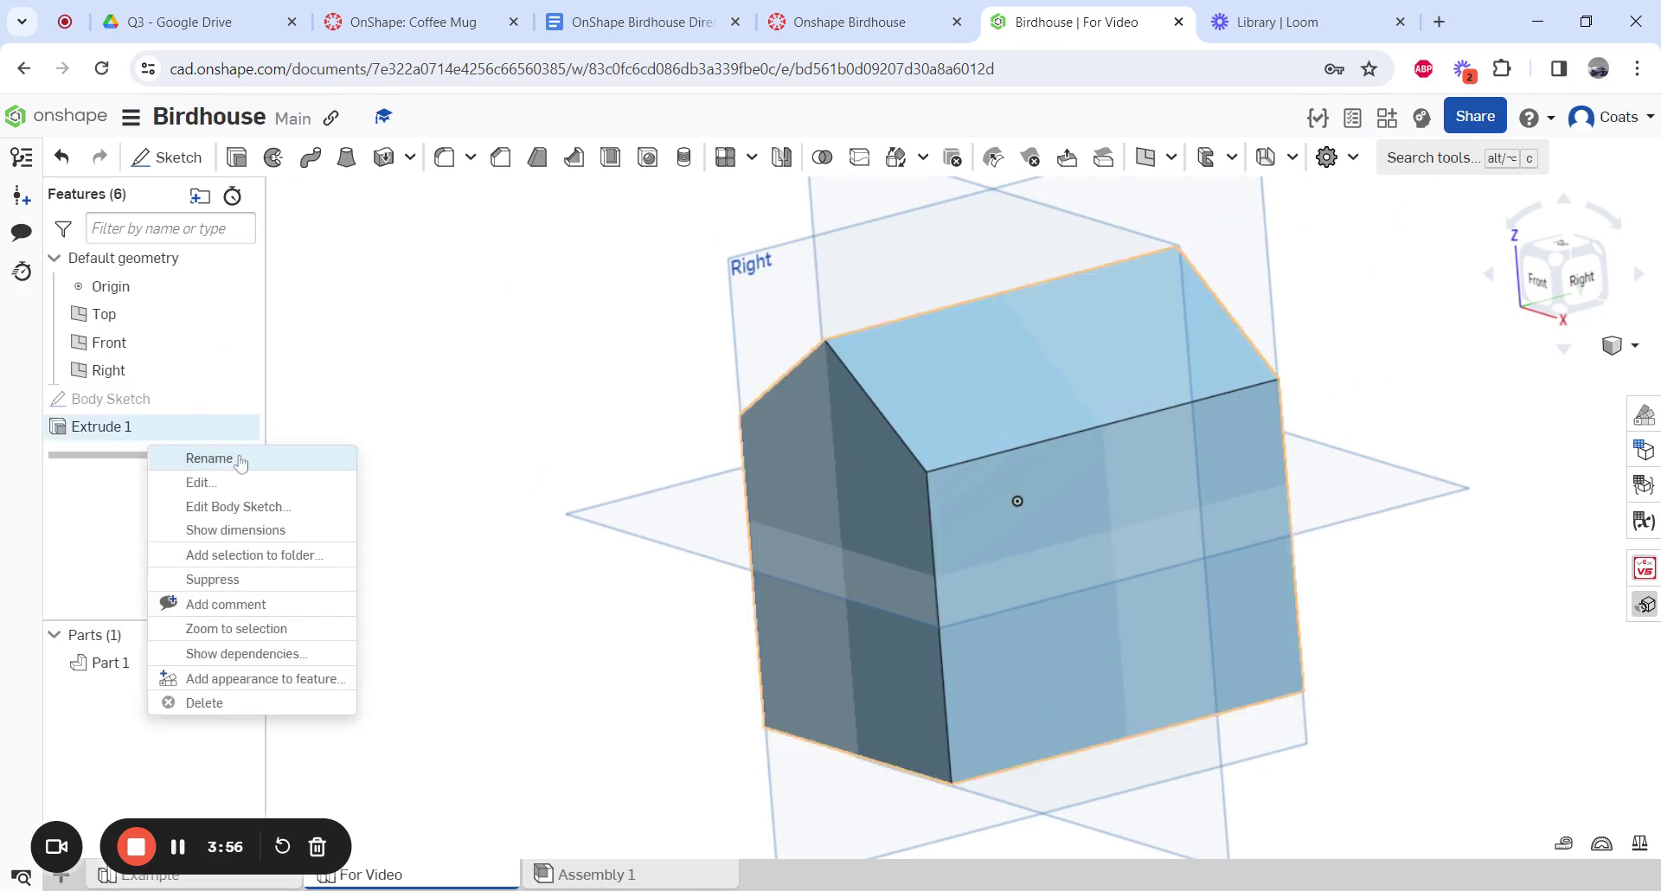
left_click(320, 457)
type("Body")
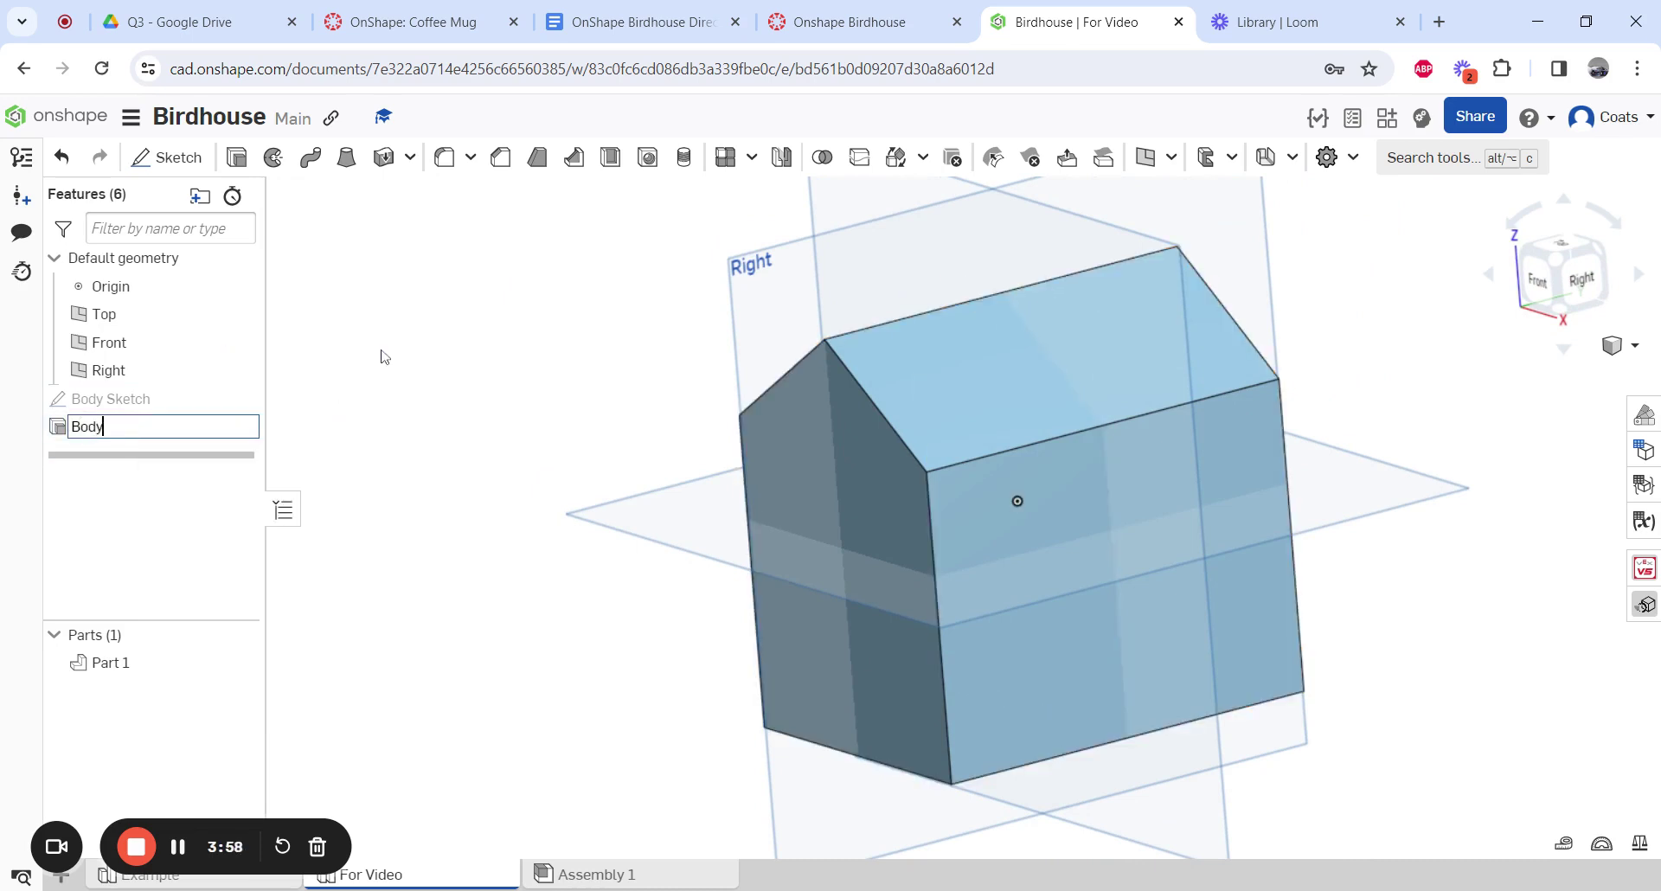
key("Return")
Read the Roof steps on sketching on the Front Plane and projecting the roof edge
left_click(840, 18)
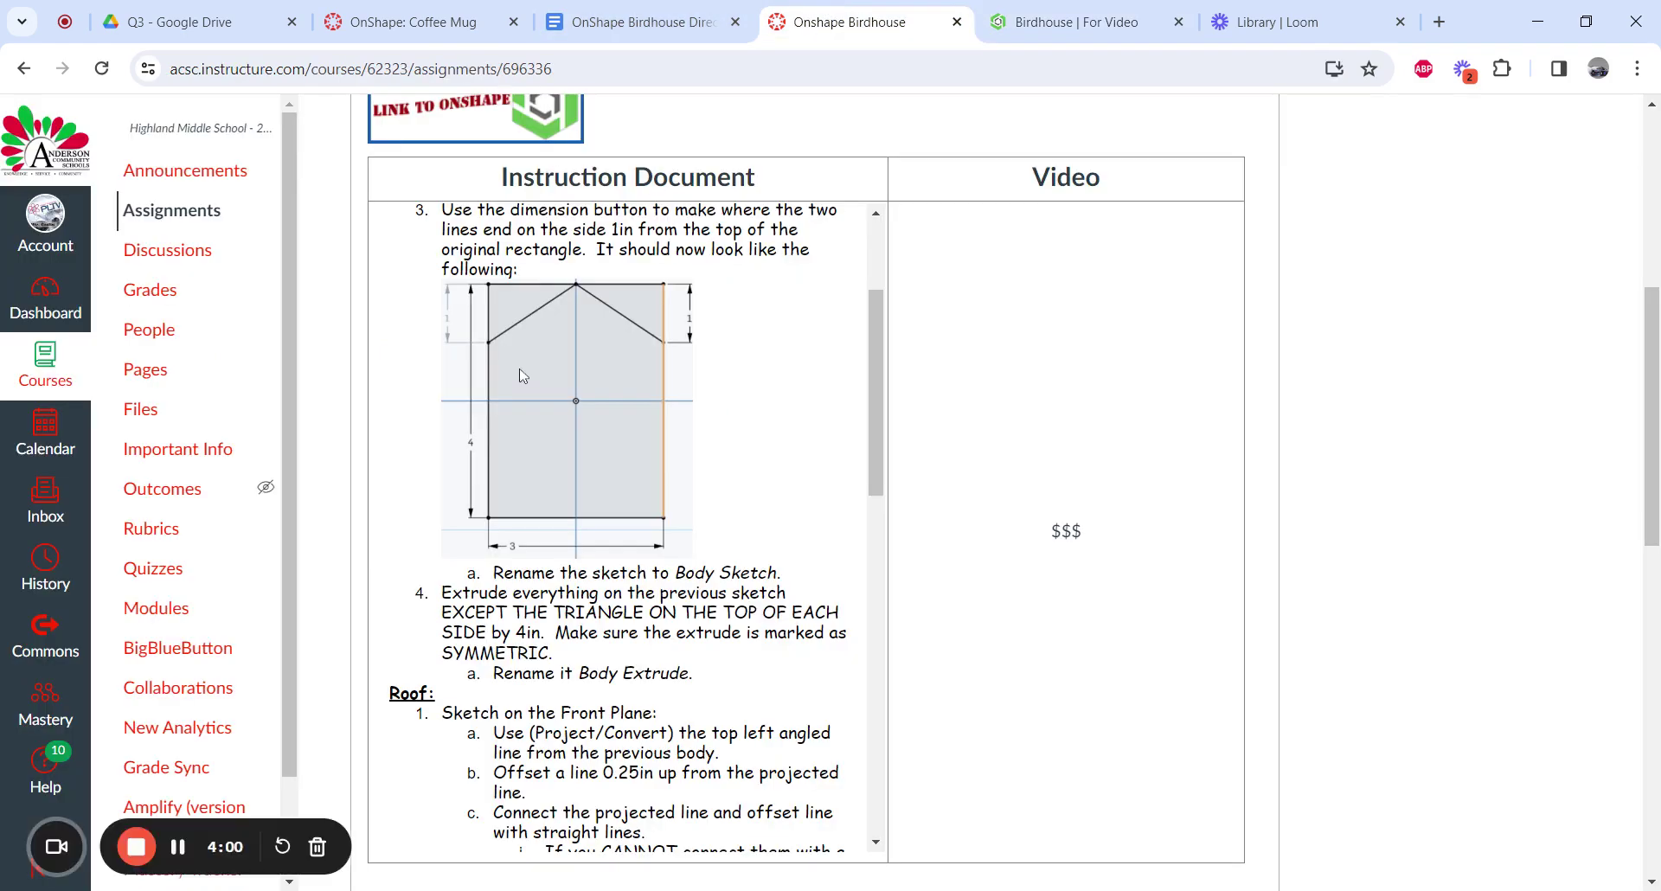
scroll(620, 474, "down", 4)
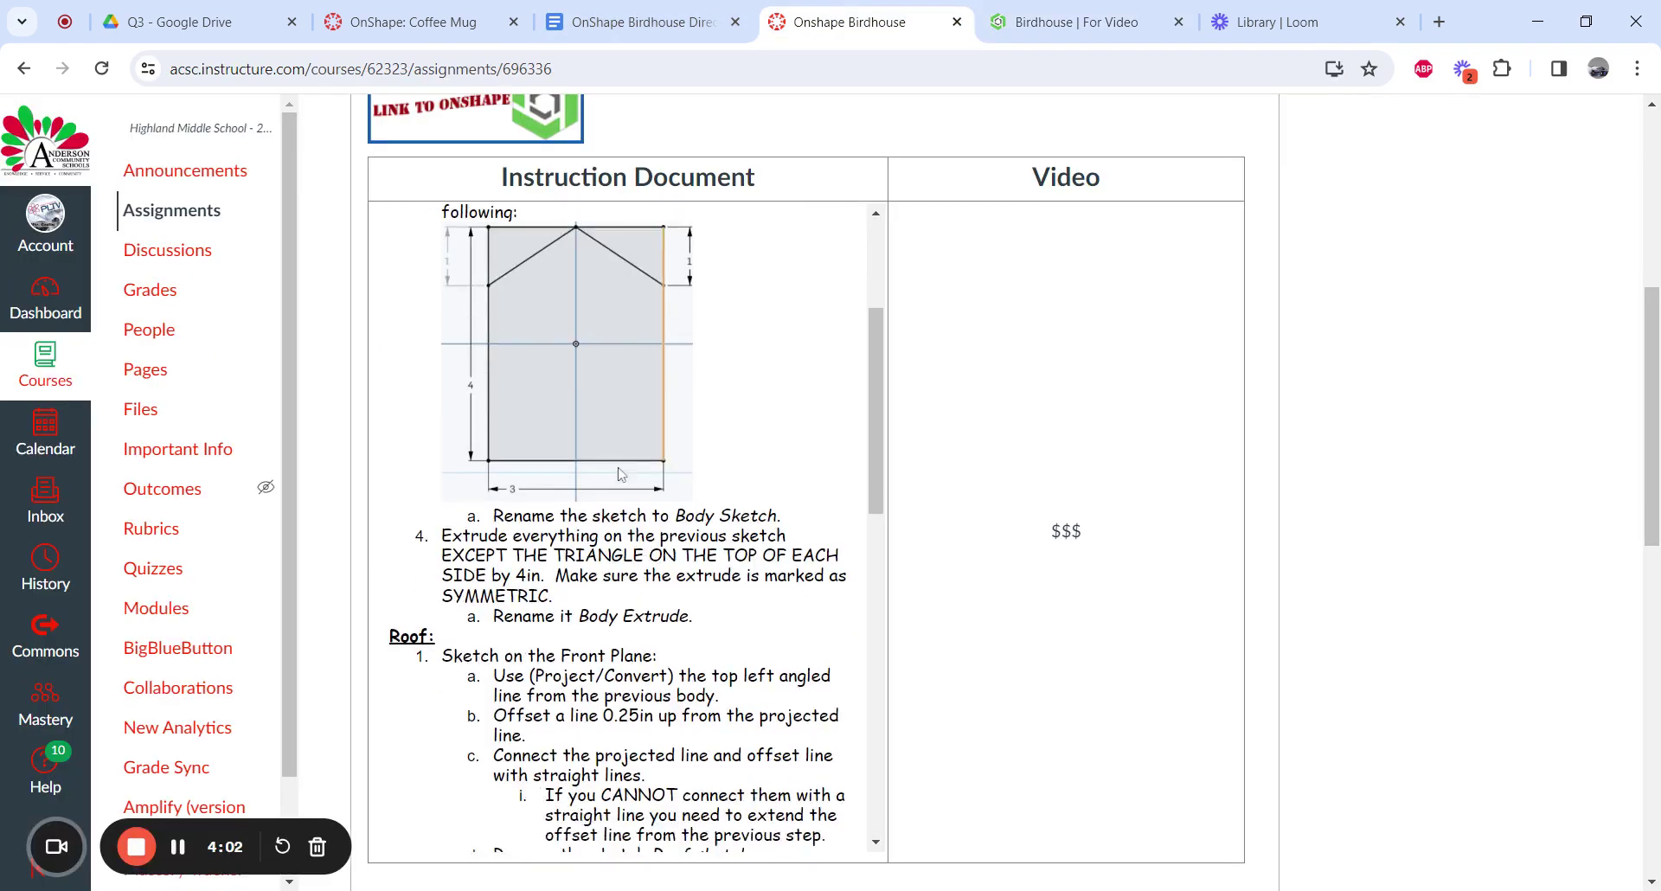
scroll(619, 474, "down", 1)
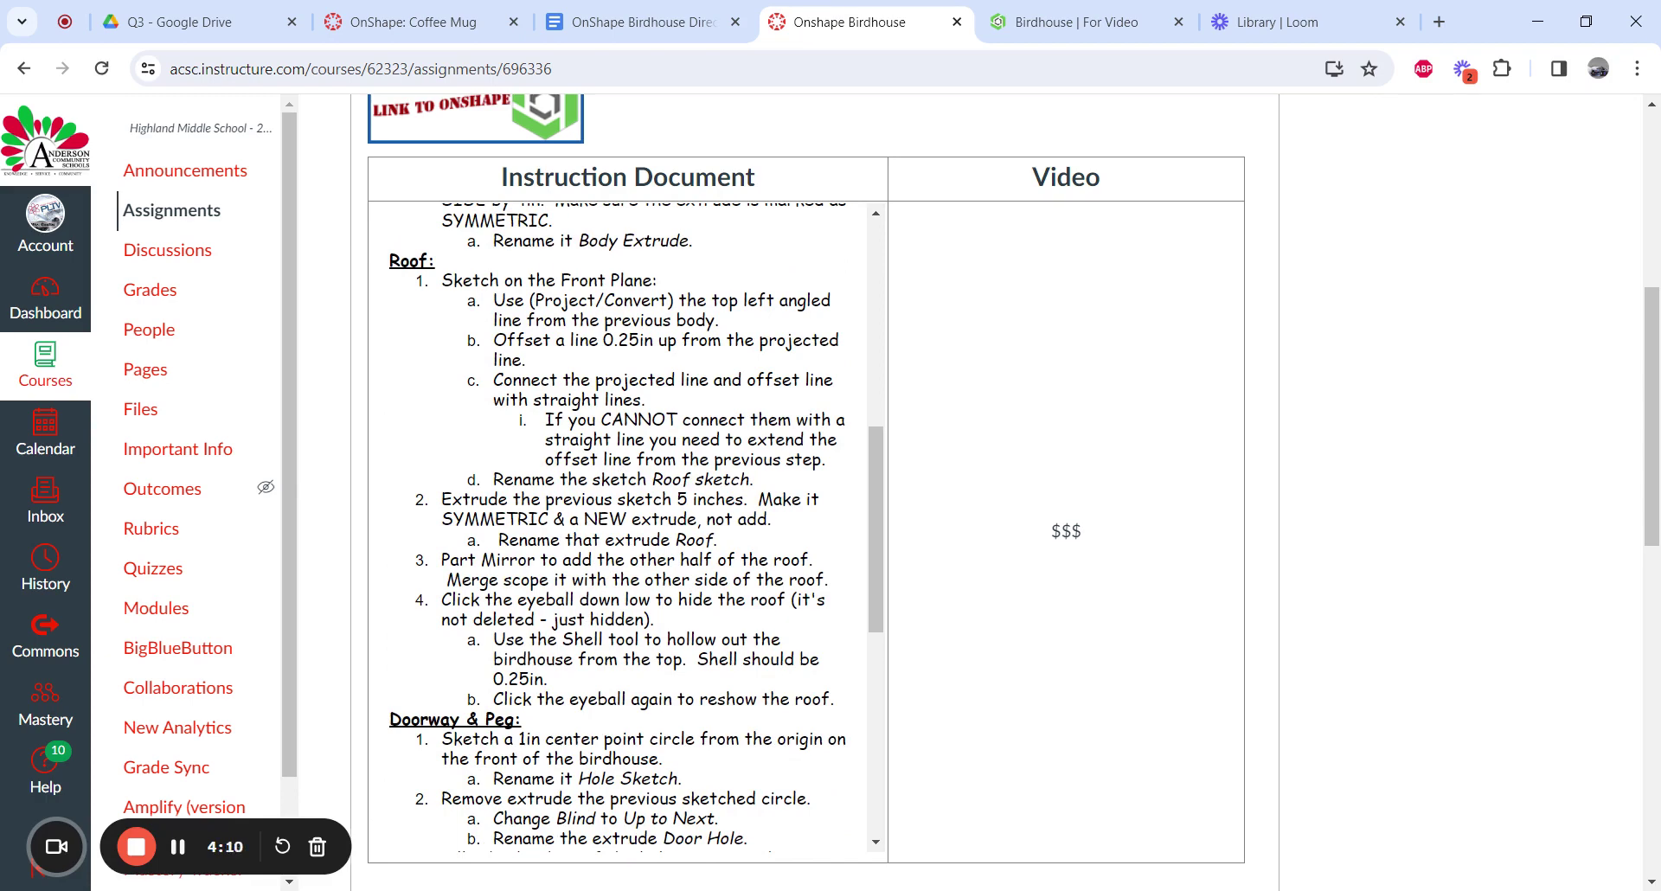
left_click_drag(463, 279, 624, 279)
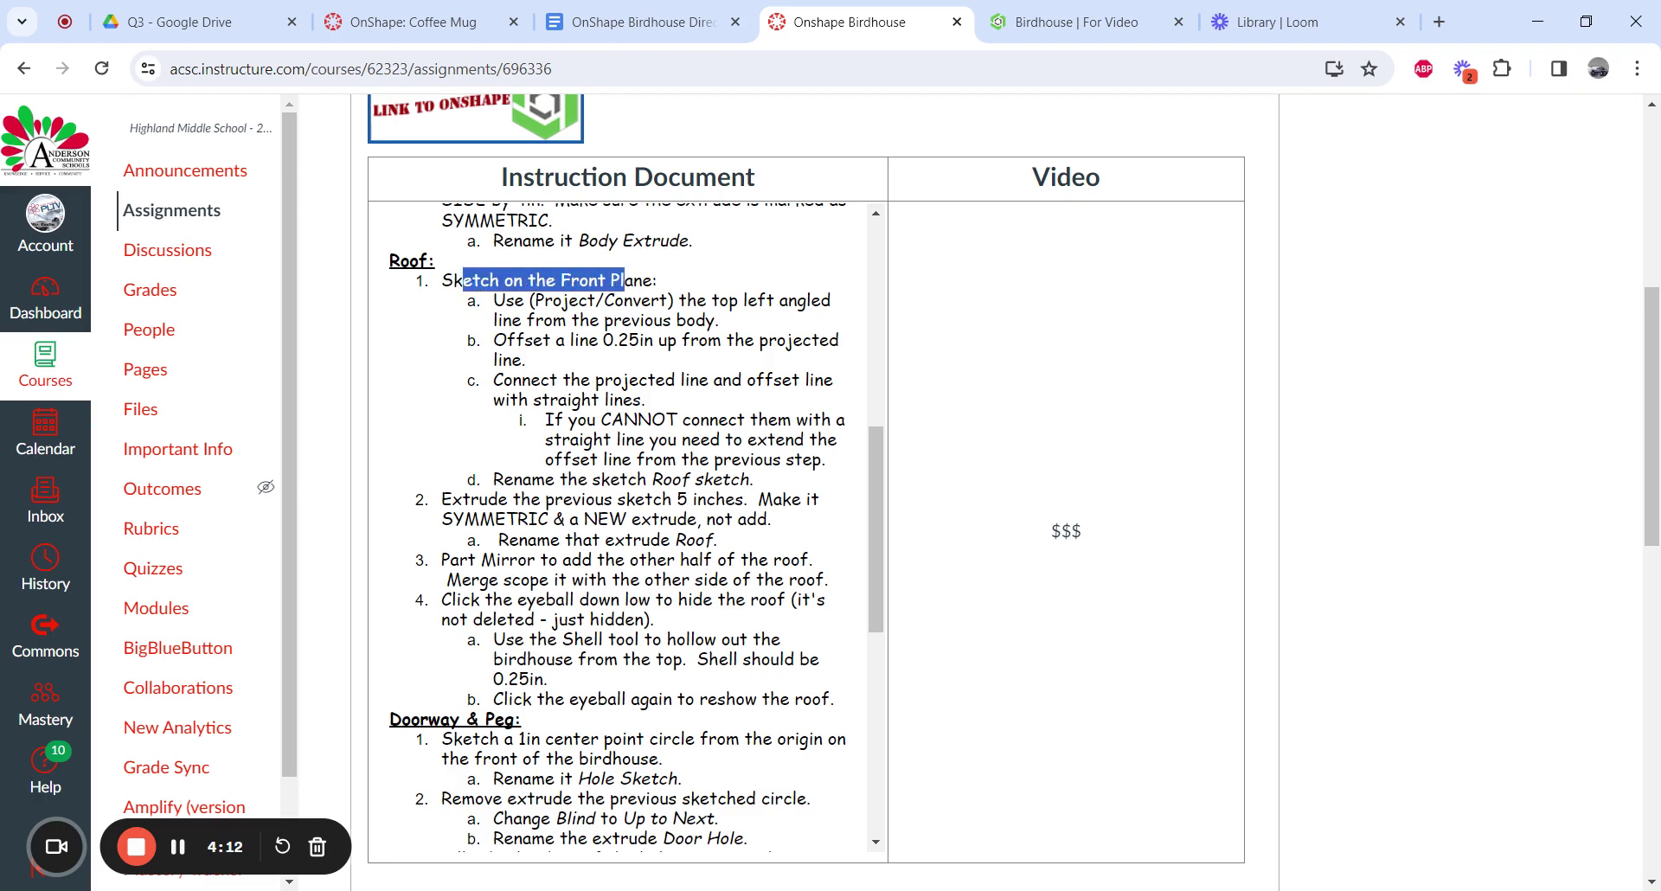
left_click_drag(506, 300, 761, 324)
left_click(762, 324)
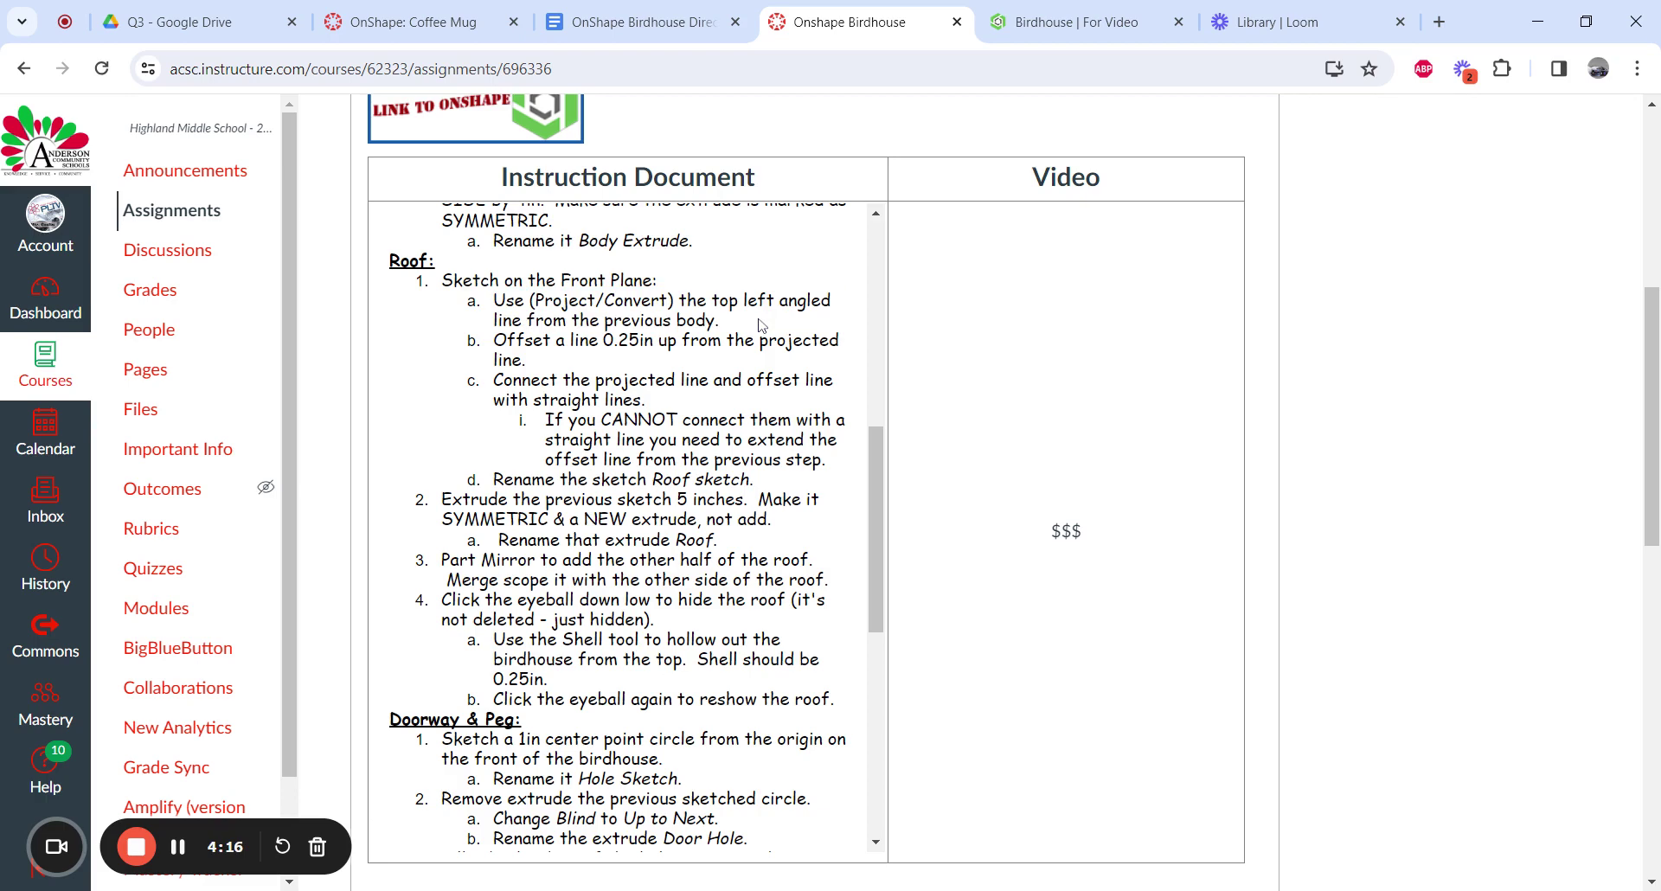
left_click(1021, 21)
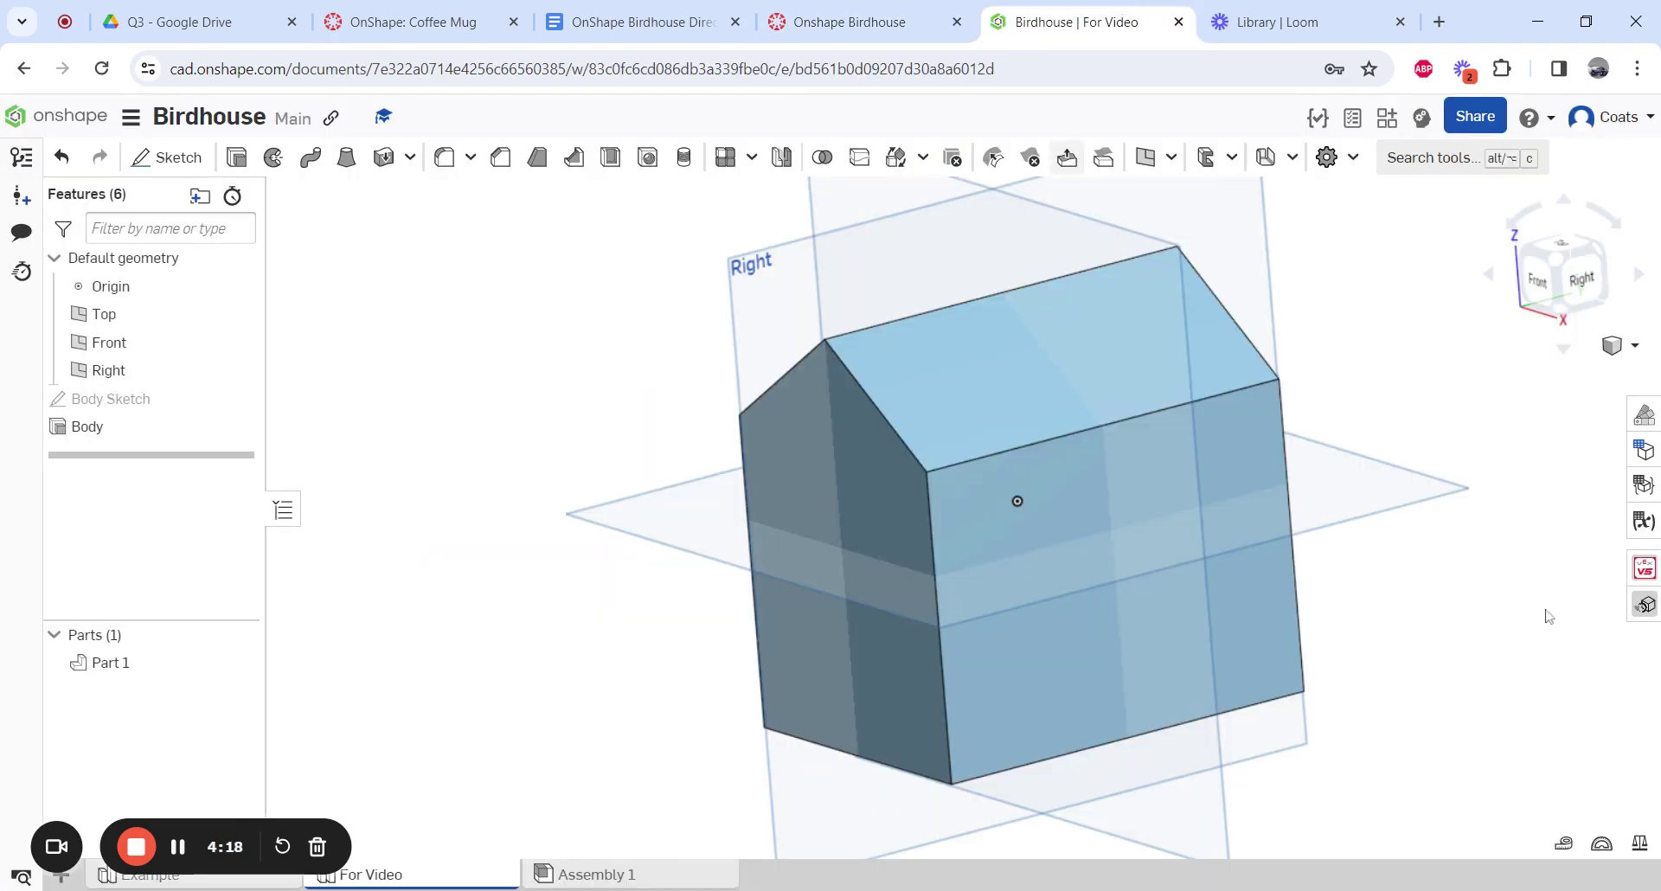
Create a sketch on the Front plane and project the body's top-left angled roof edge into it
right_click_drag(1479, 649, 1519, 620)
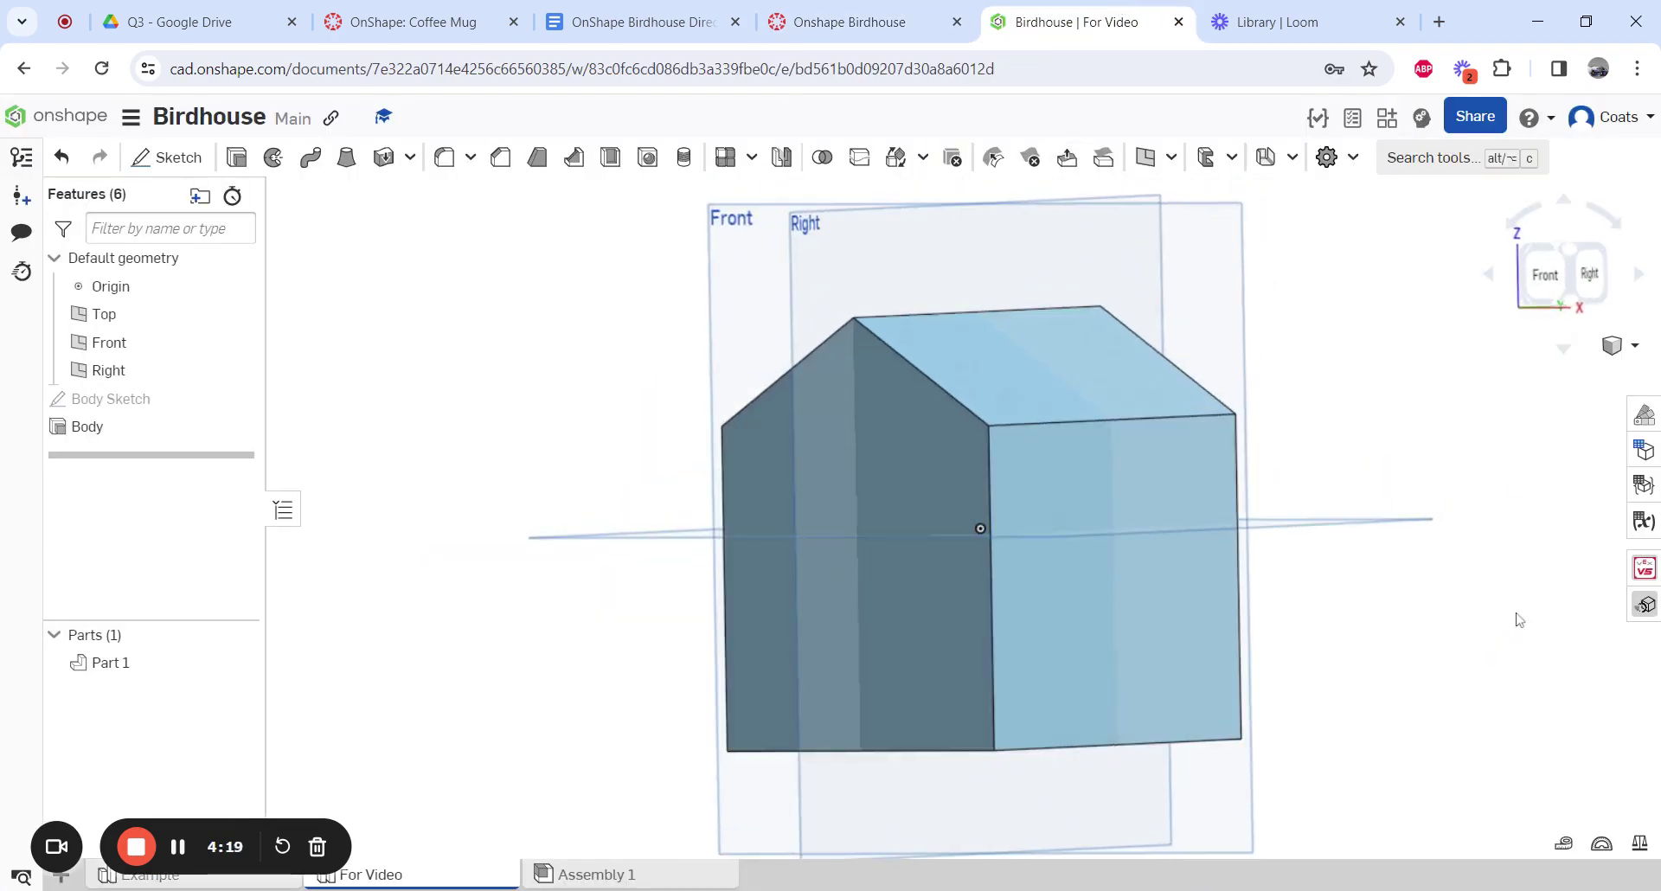
left_click(1549, 274)
left_click(169, 156)
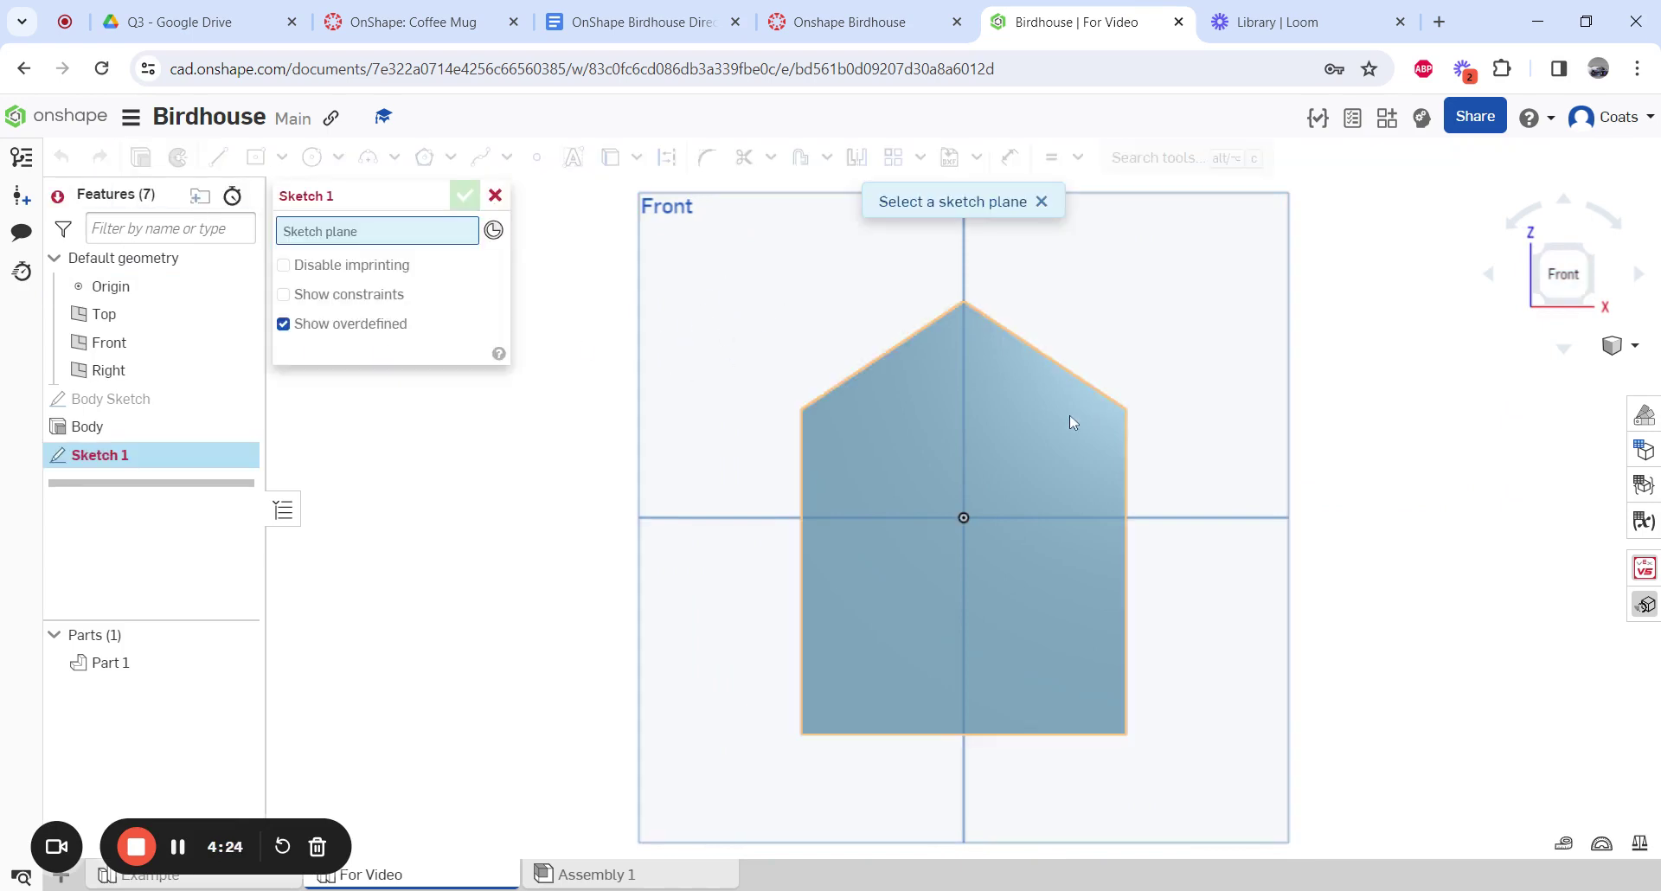
left_click(738, 343)
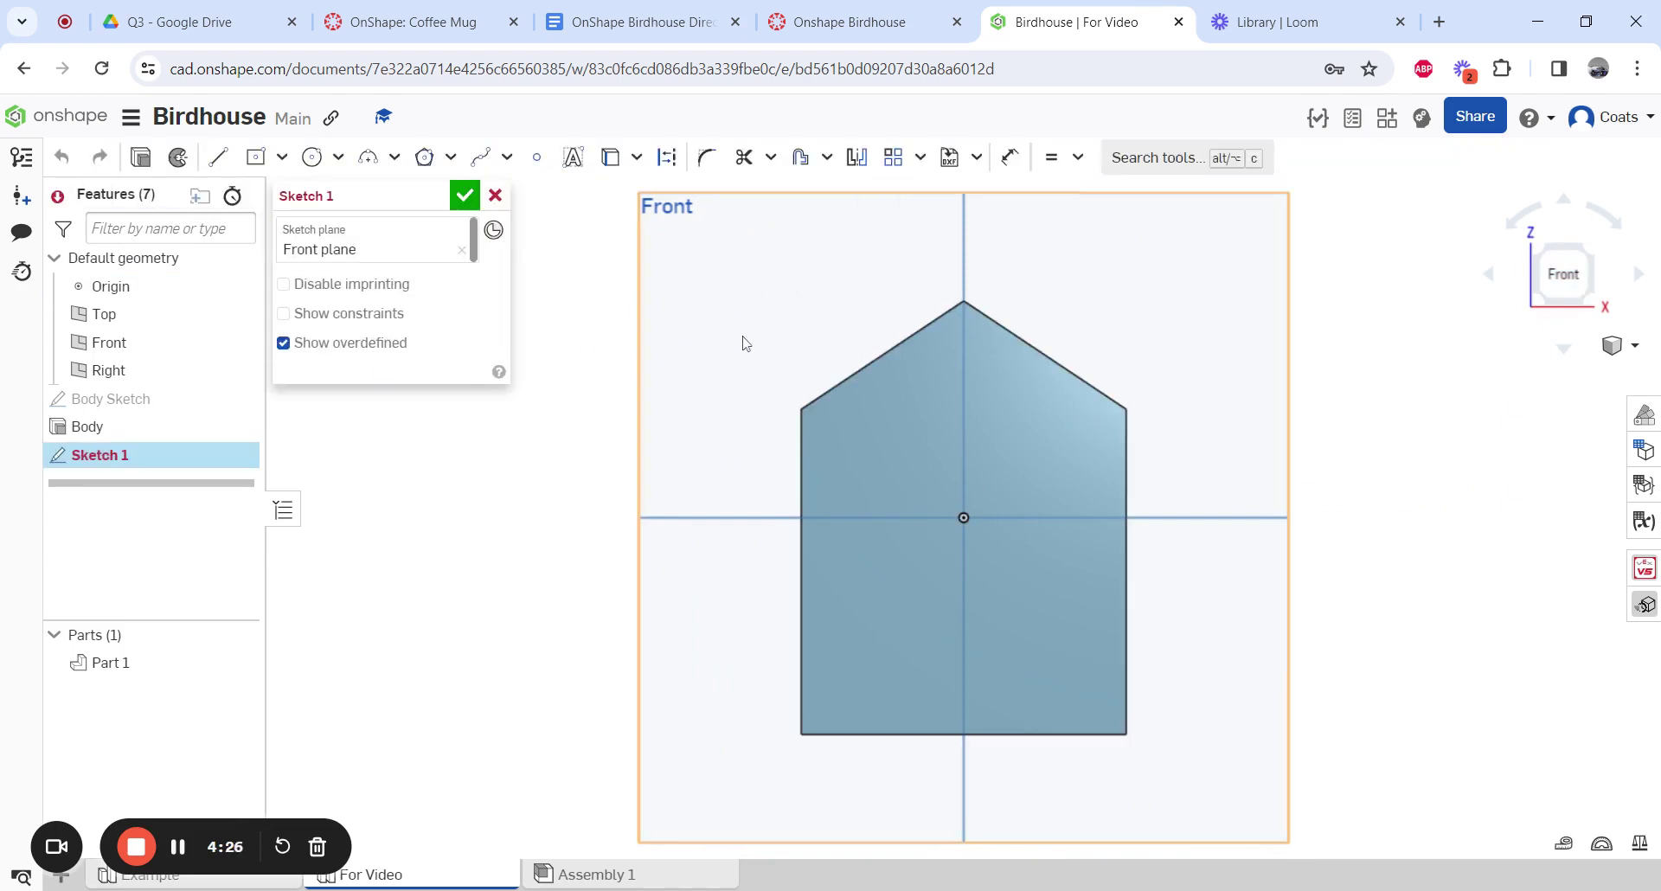
left_click(611, 167)
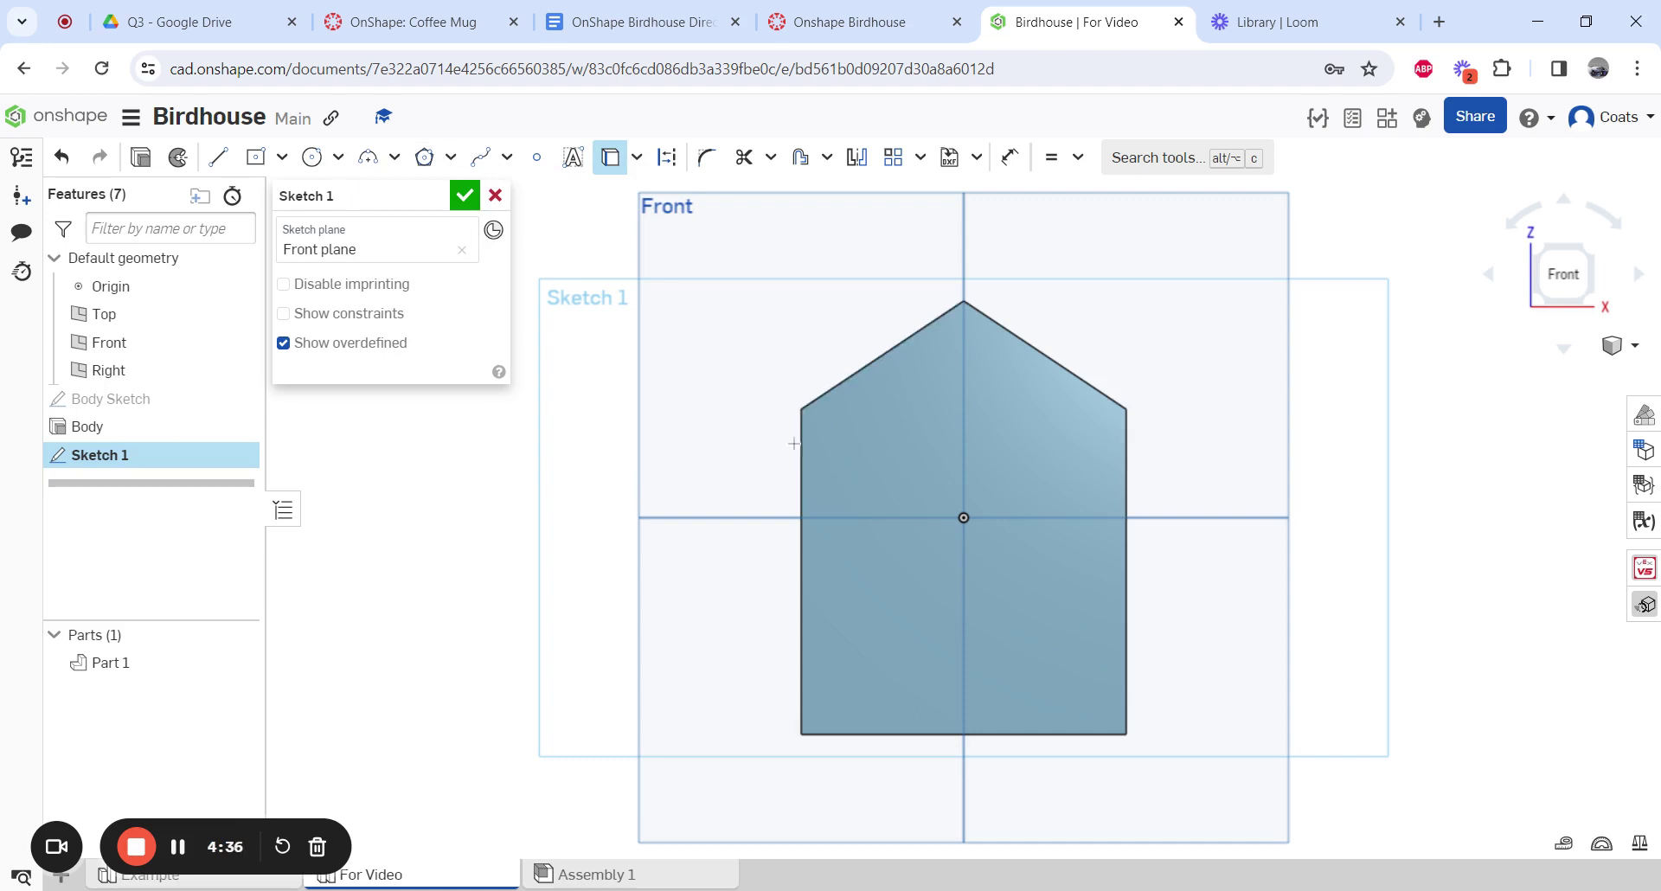
left_click(845, 387)
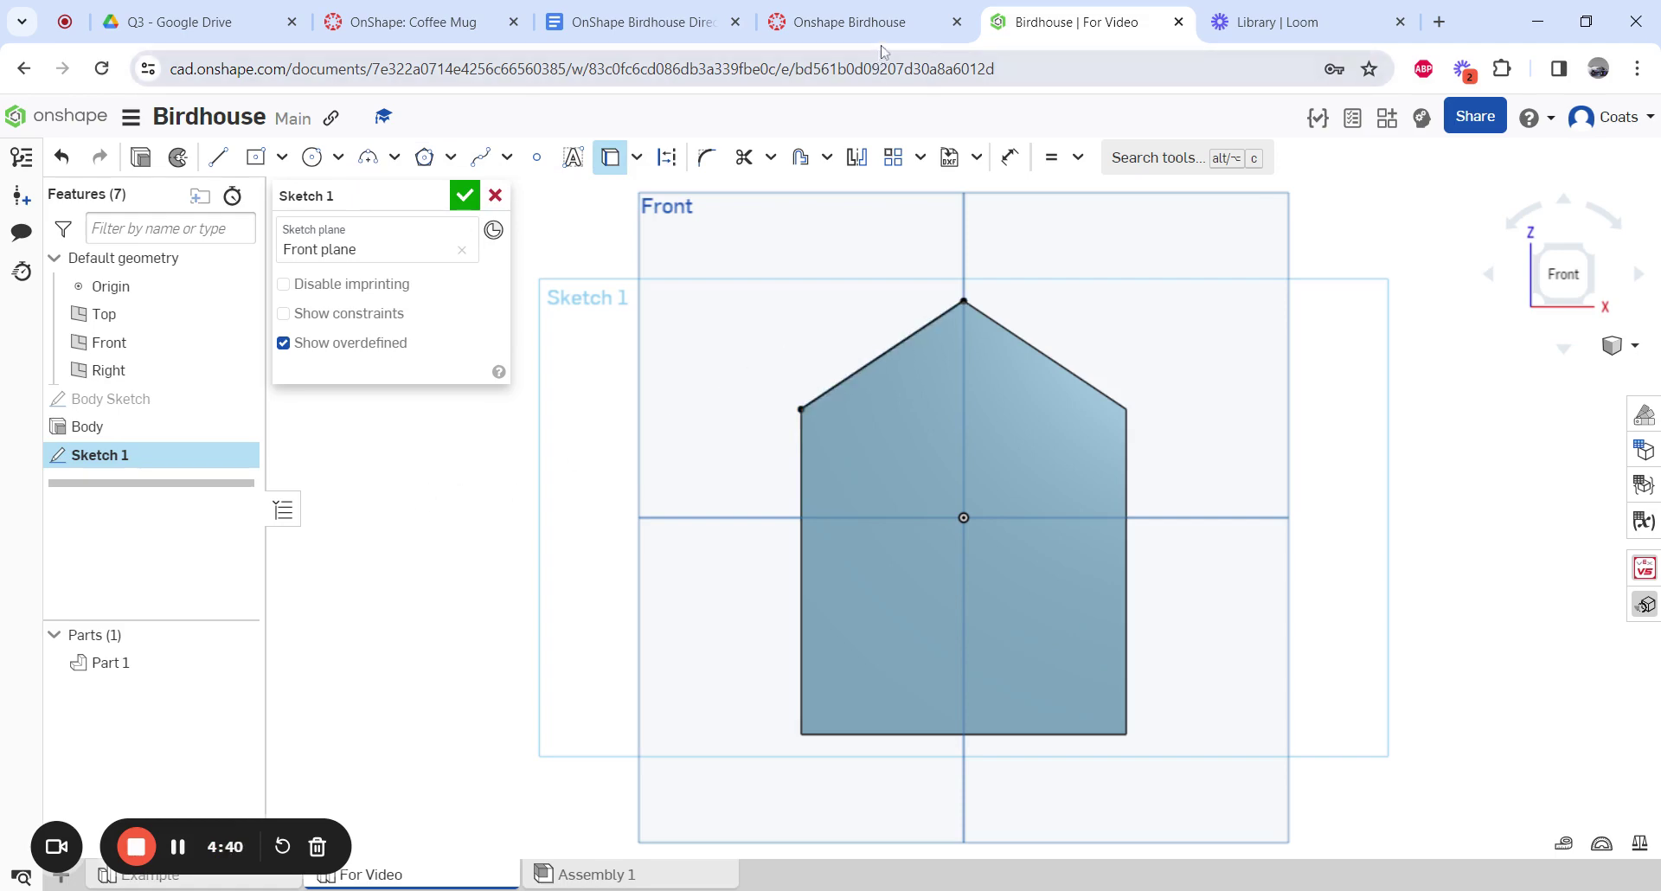
Review the assignment's step about the 0.25 in offset line, then return to the roof sketch
left_click(848, 21)
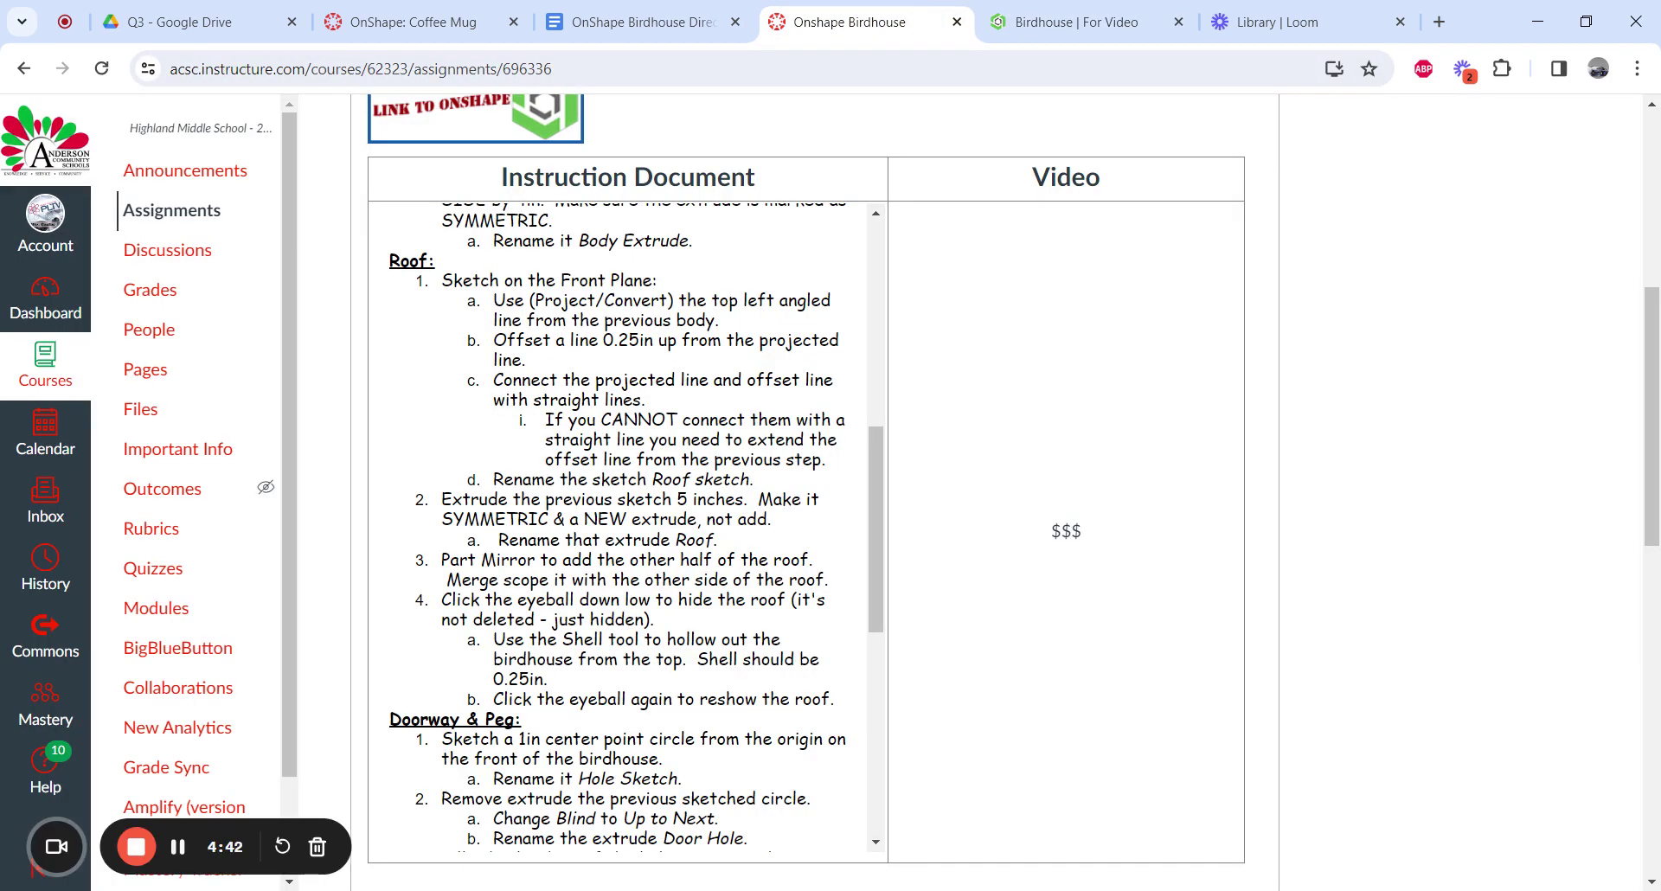
left_click_drag(494, 340, 558, 363)
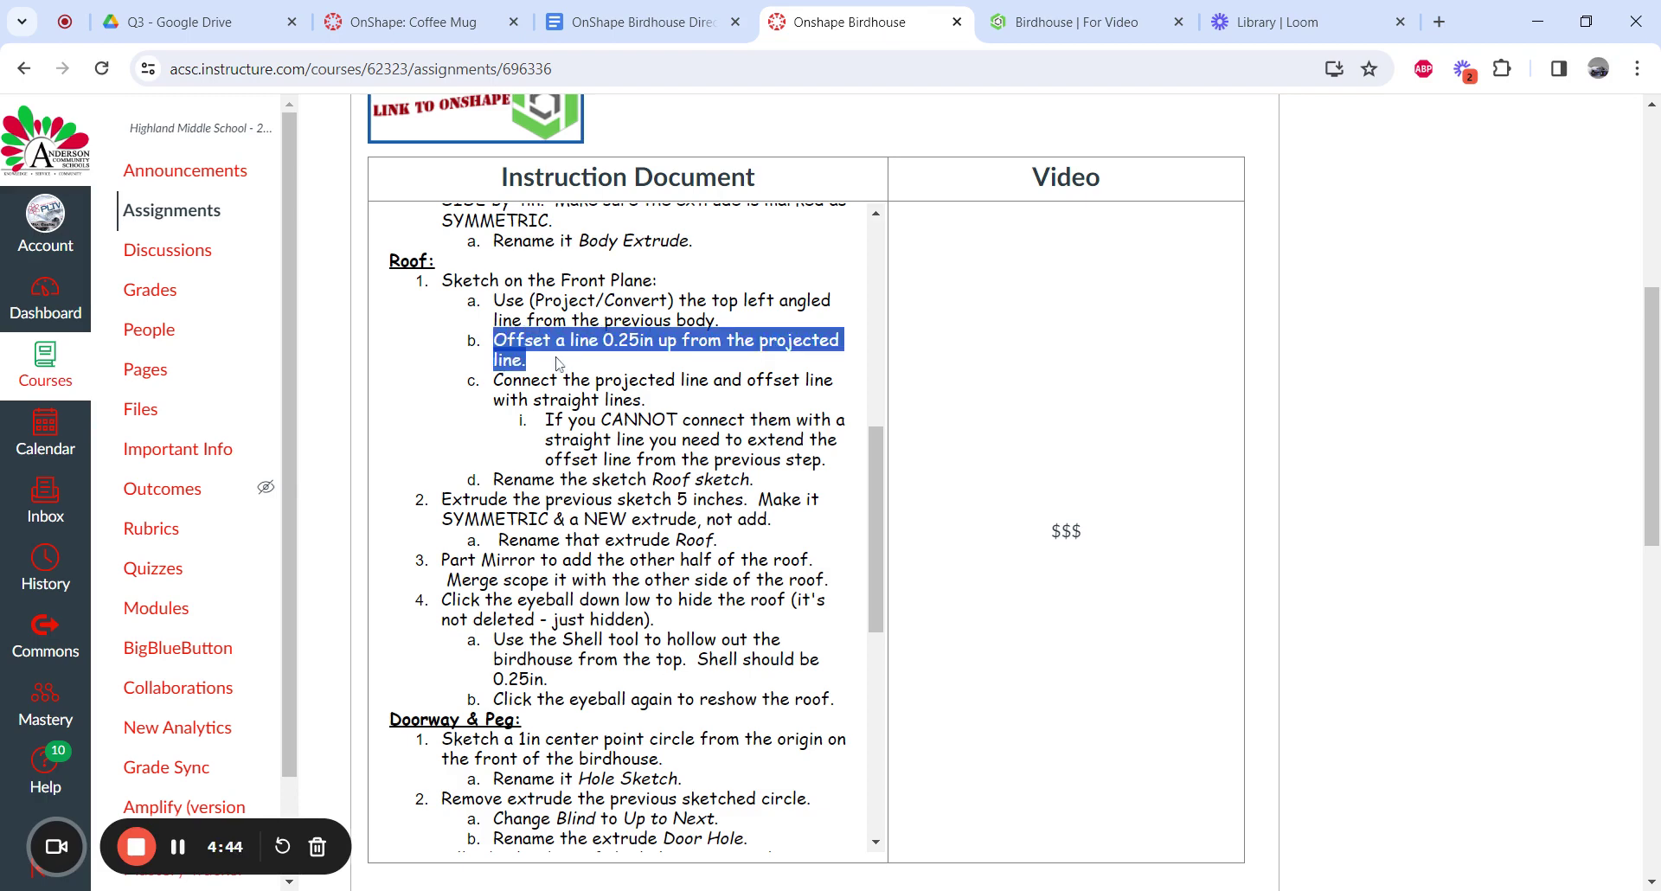
left_click(1012, 12)
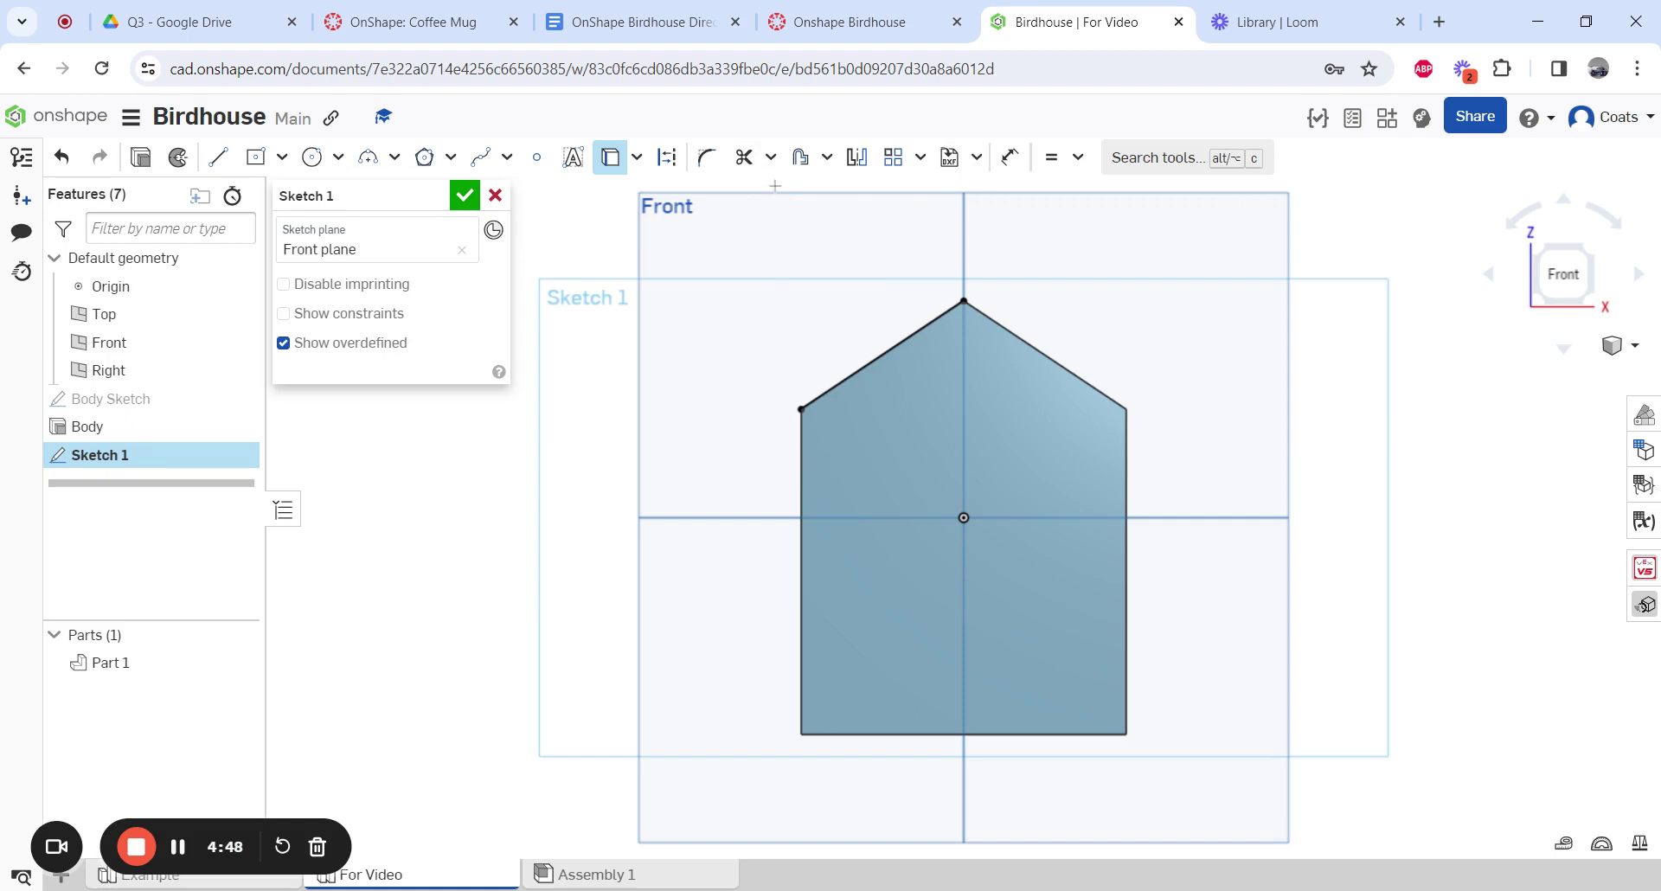
Offset the projected left roof line 0.25 in outward, above the roof
left_click(771, 159)
left_click(771, 160)
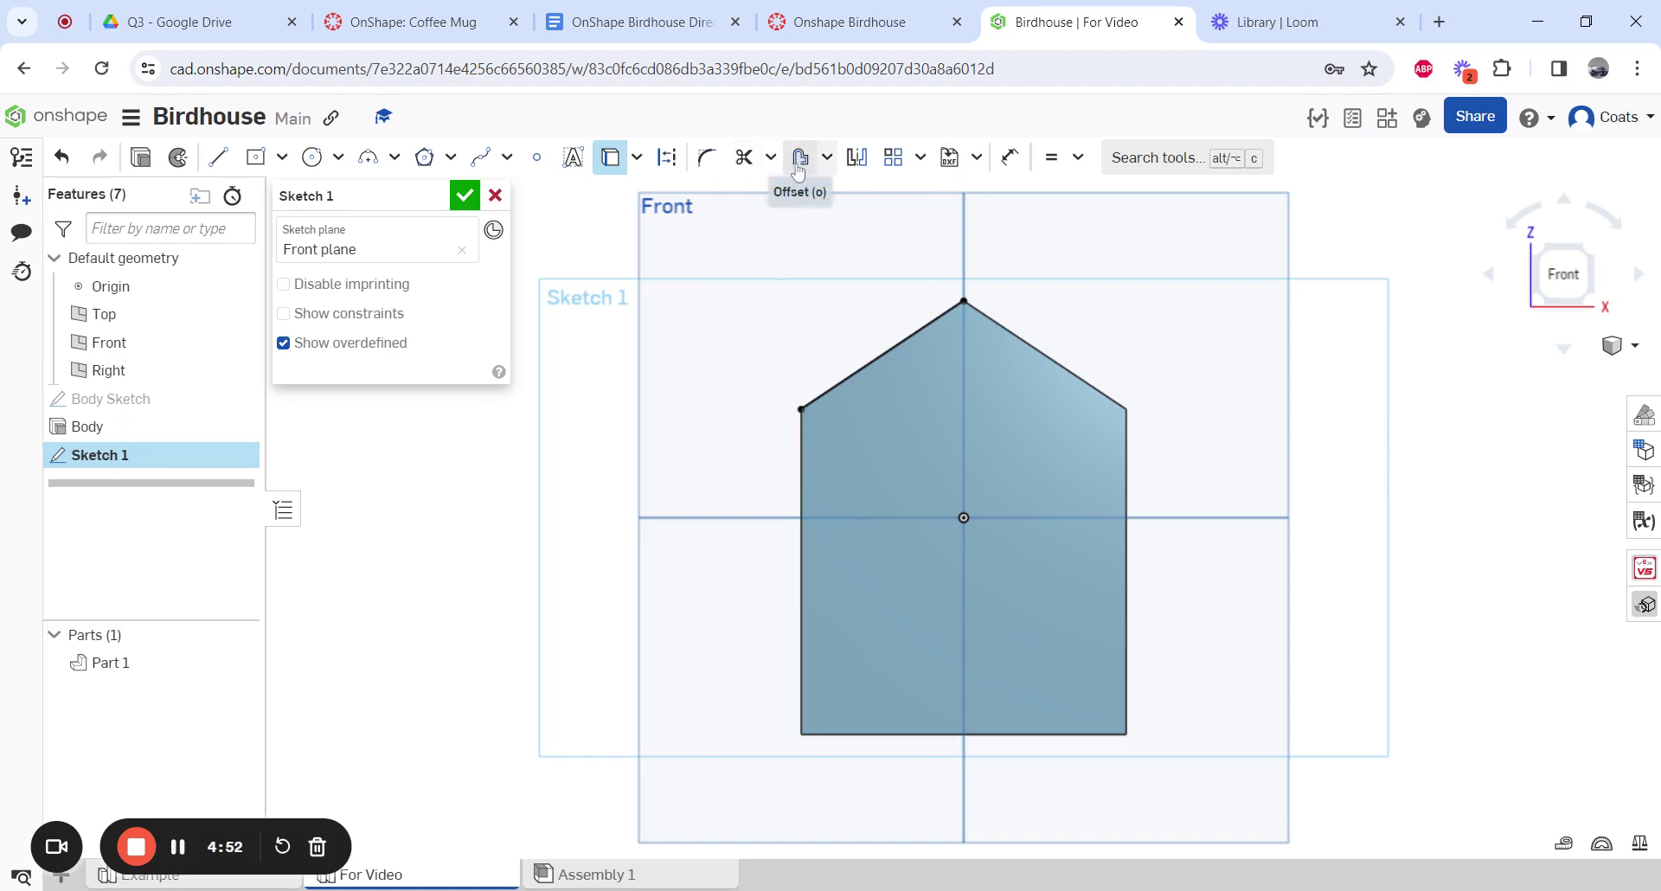
left_click(801, 159)
left_click(860, 372)
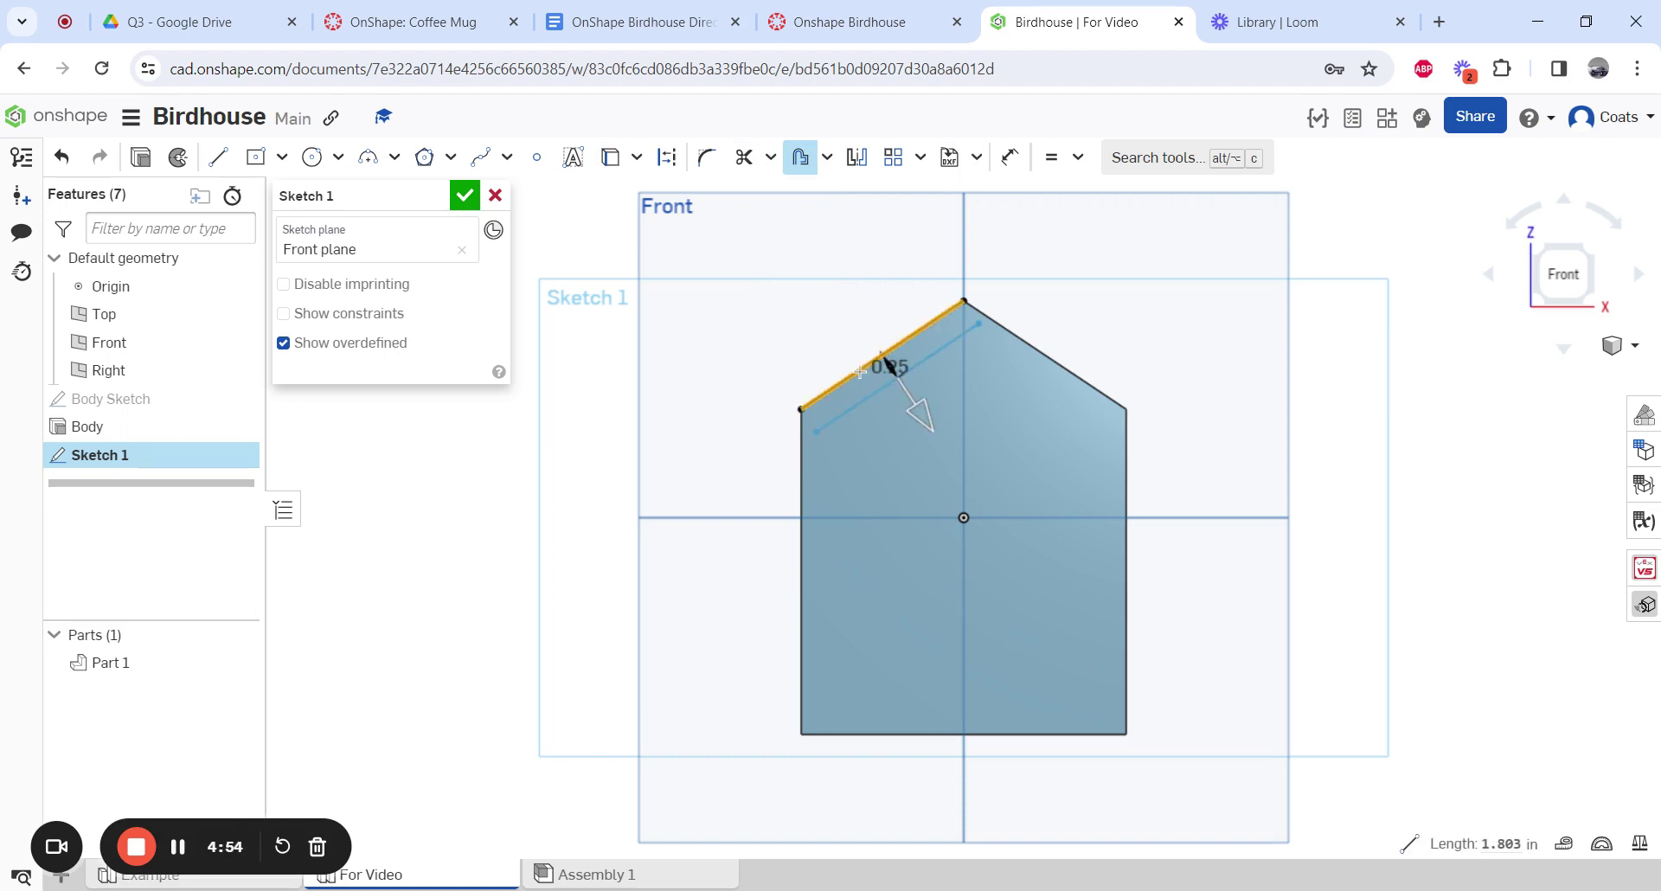
left_click(920, 413)
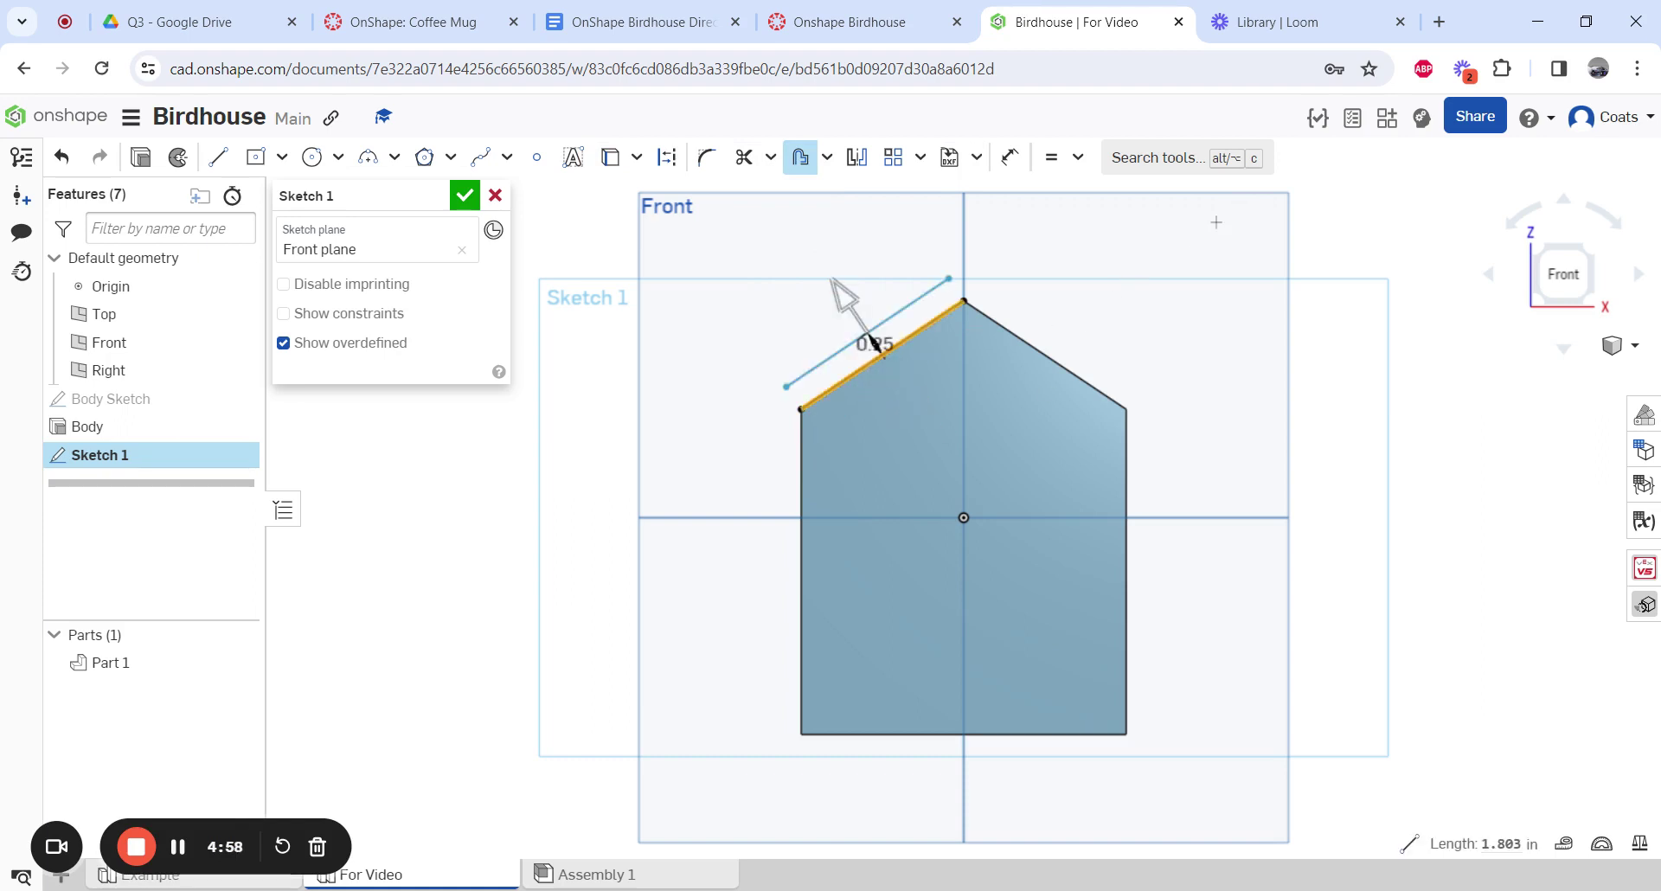
left_click(876, 344)
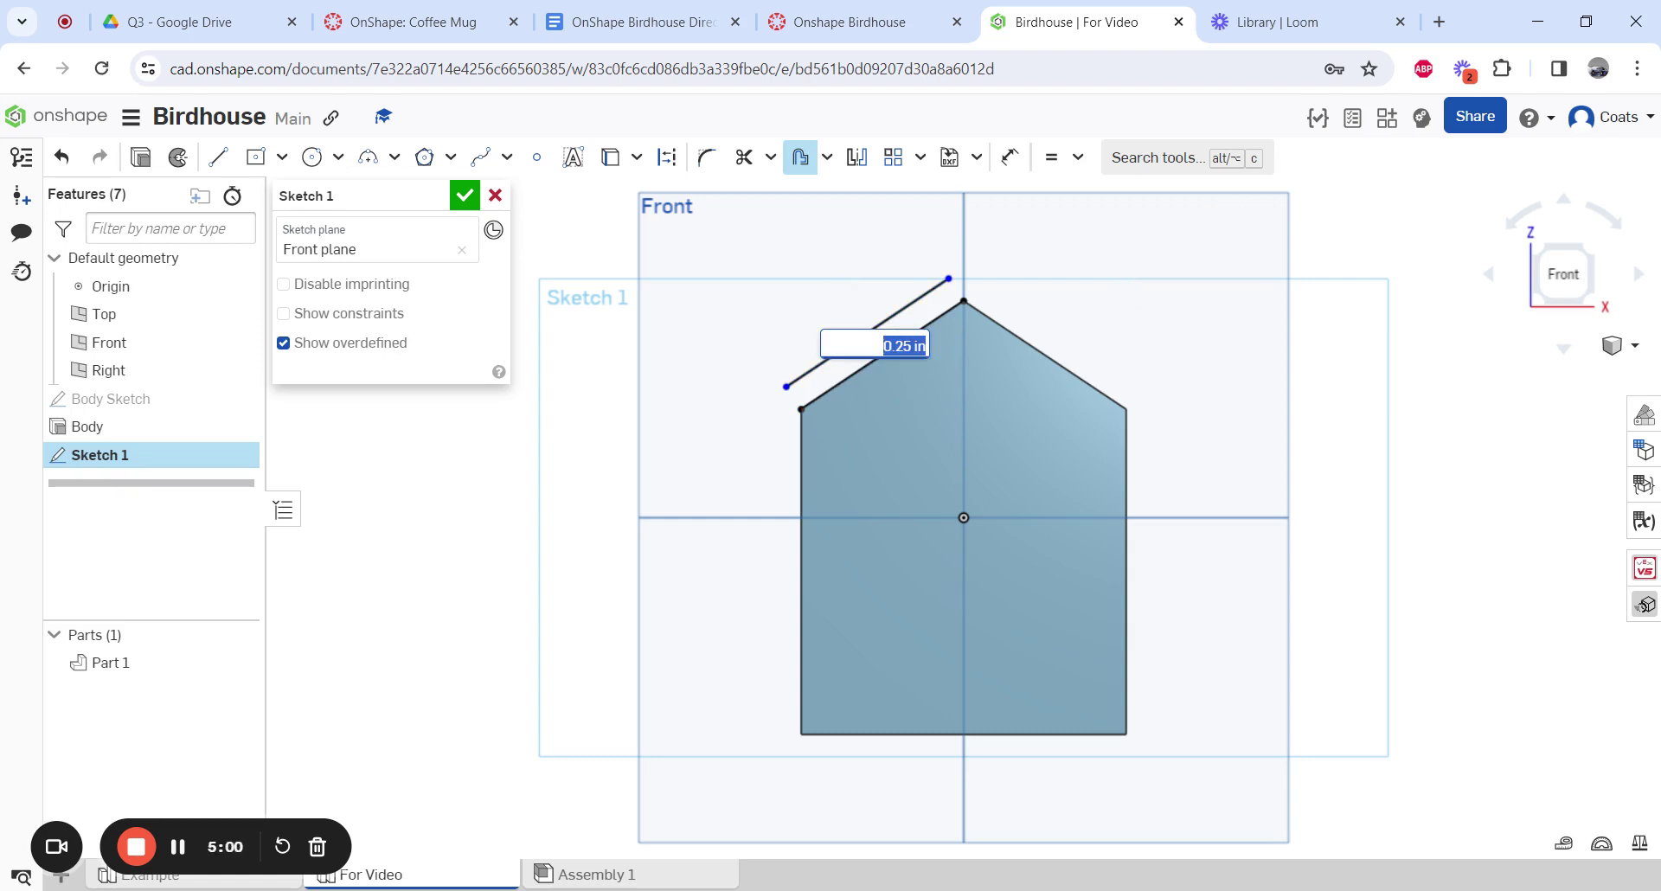